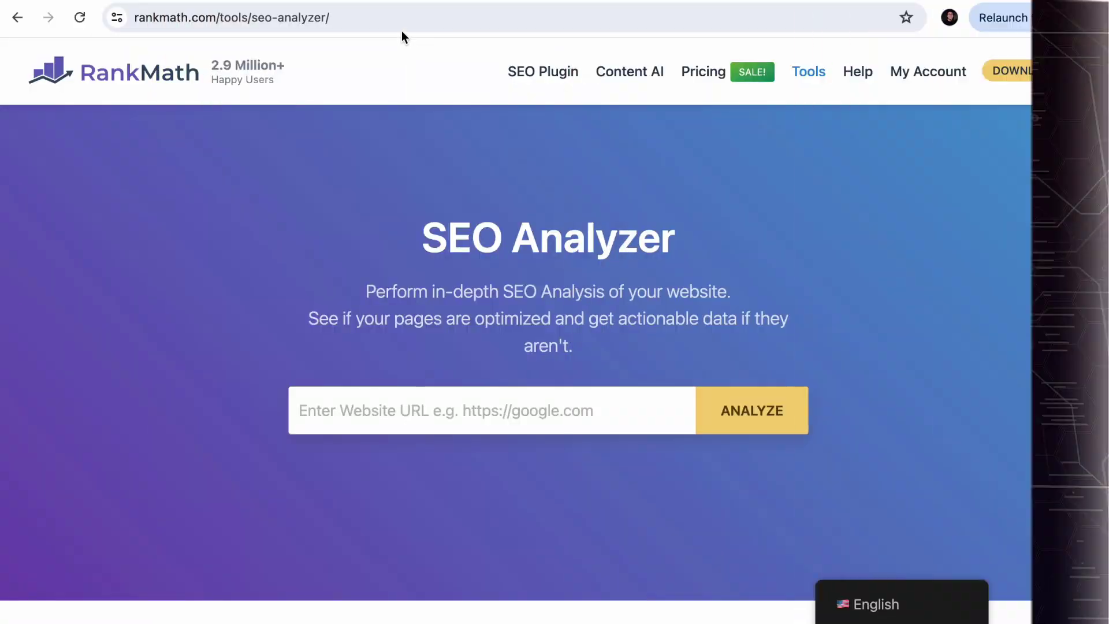
Select the rankmath.com page address in the address bar so it can be replaced with the site's wp-admin URL.
{"action": "left_click", "coordinate": [326, 24]}
{"action": "left_click", "coordinate": [360, 19]}
{"action": "left_click_drag", "start_coordinate": [362, 17], "coordinate": [376, 17]}
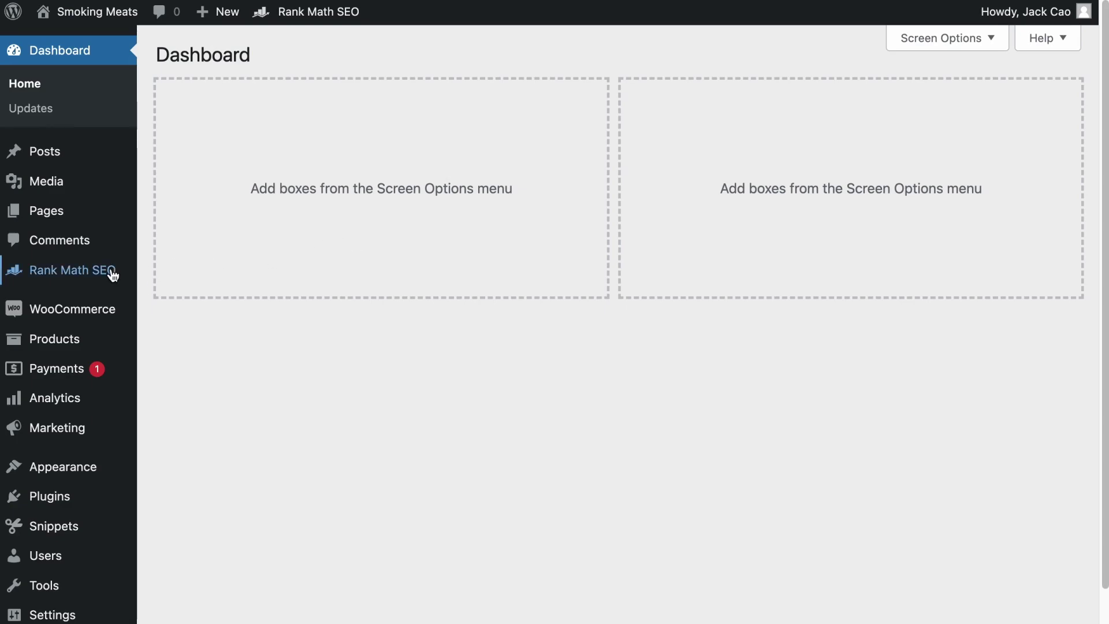
Open Rank Math SEO General Settings at the Edit .htaccess section.
{"action": "mouse_move", "coordinate": [112, 273]}
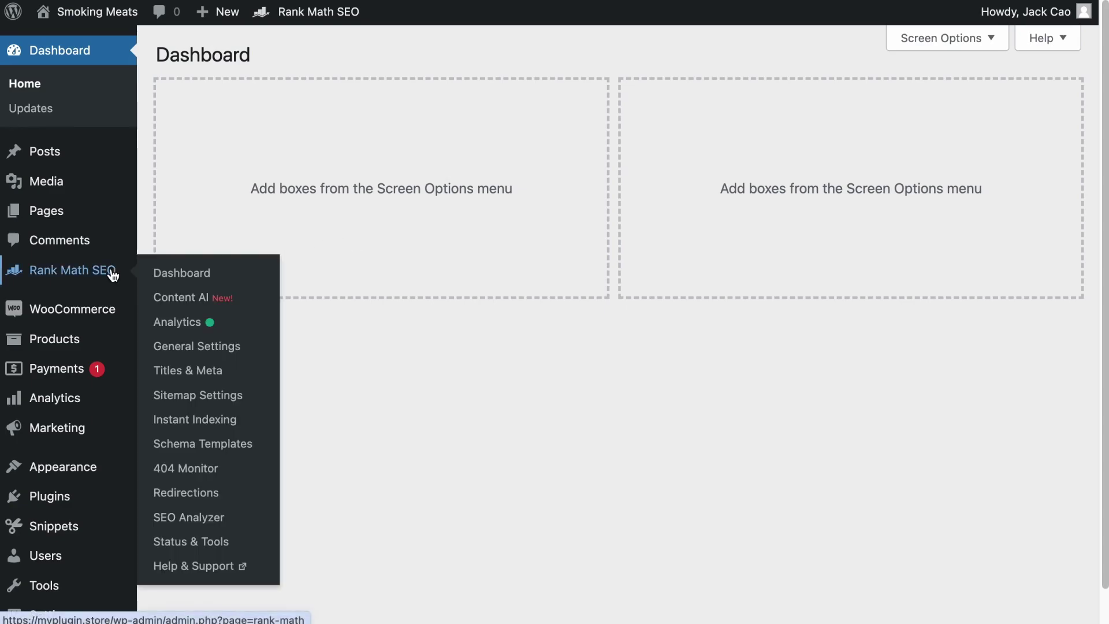
{"action": "left_click", "coordinate": [194, 352]}
{"action": "scroll", "coordinate": [195, 359], "scroll_direction": "down", "scroll_amount": 2}
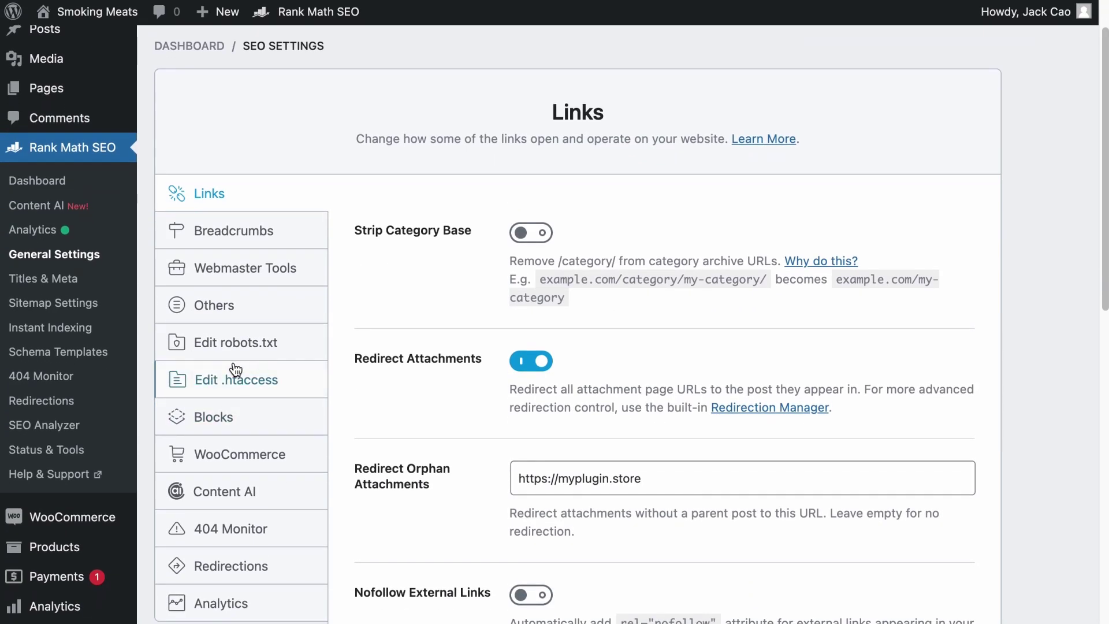
{"action": "left_click", "coordinate": [271, 382]}
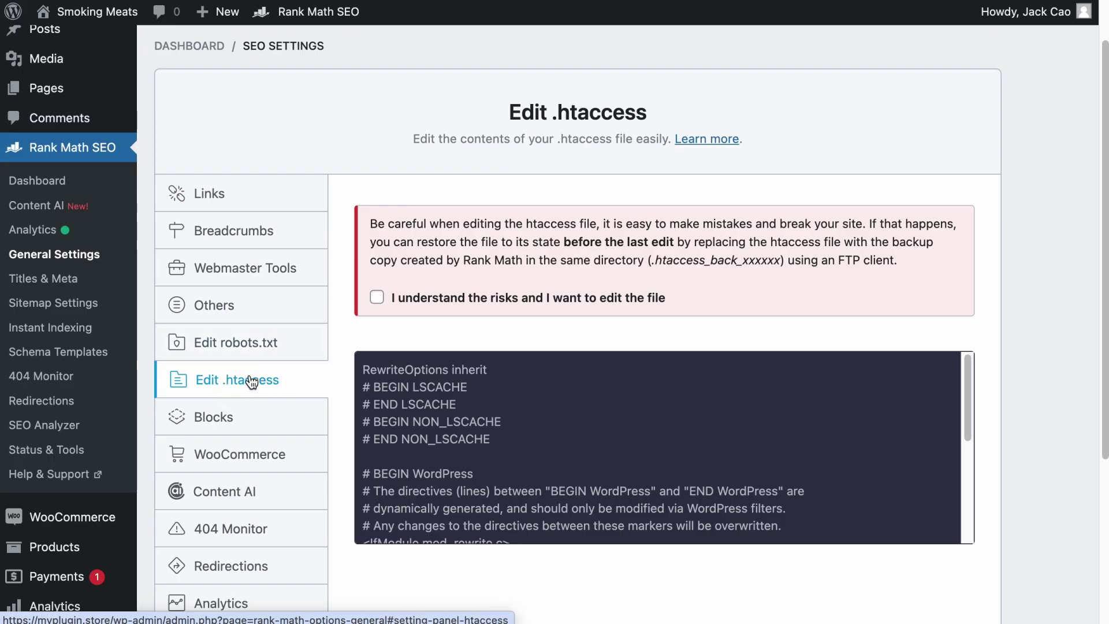
Visit the Rank Math modules dashboard, then return to the Edit .htaccess settings.
{"action": "left_click", "coordinate": [60, 182]}
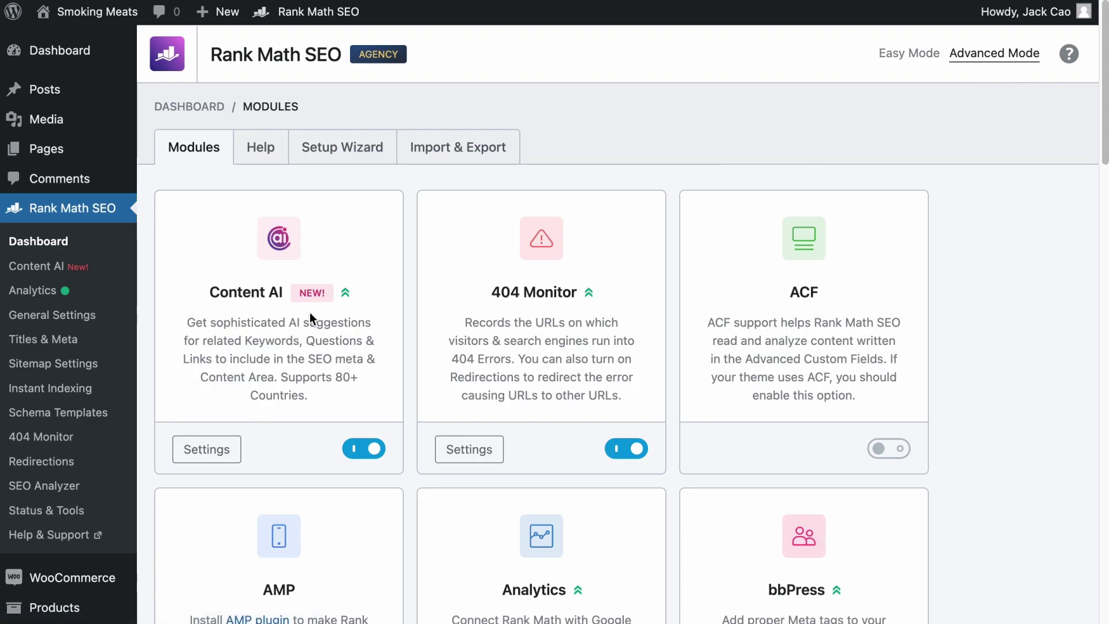
{"action": "left_click", "coordinate": [81, 321]}
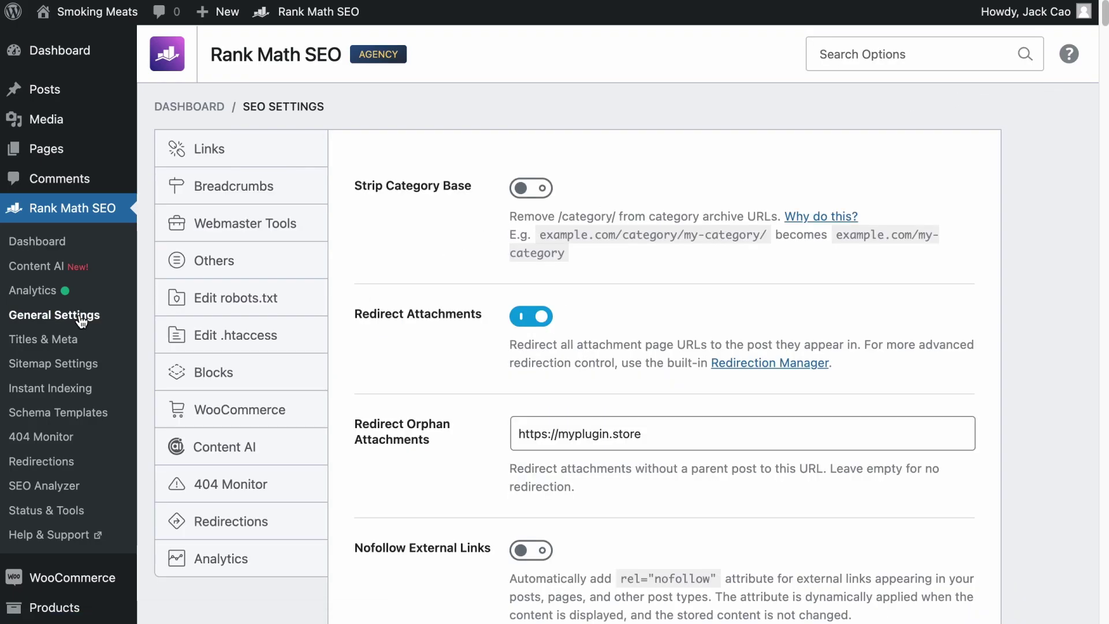
{"action": "left_click", "coordinate": [233, 442]}
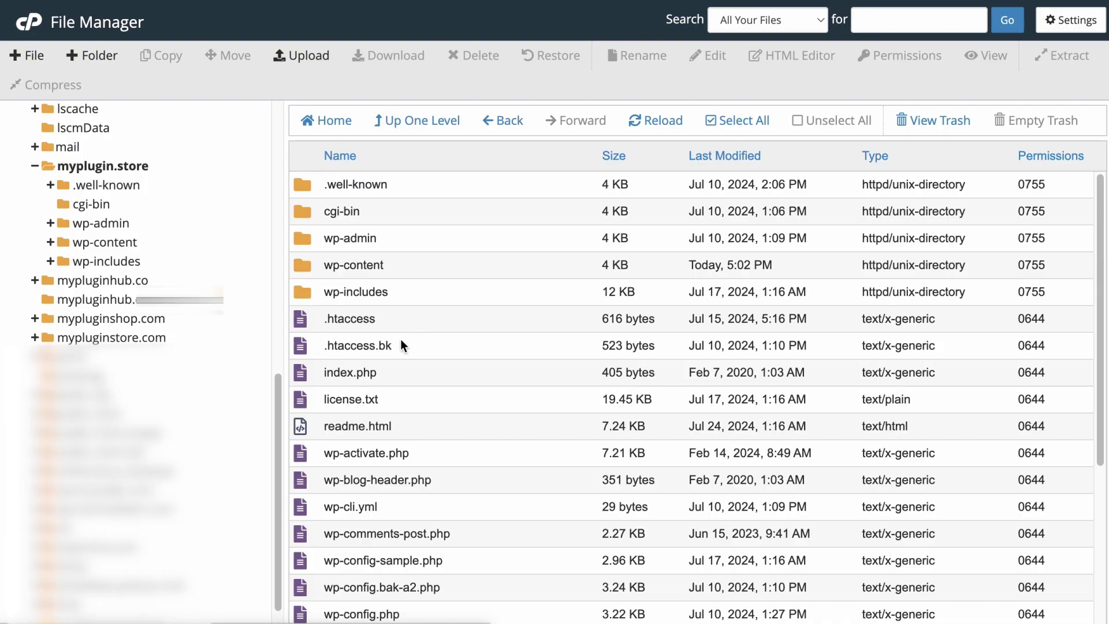
Permanently delete the .htaccess file, skipping the trash.
{"action": "left_click", "coordinate": [383, 322]}
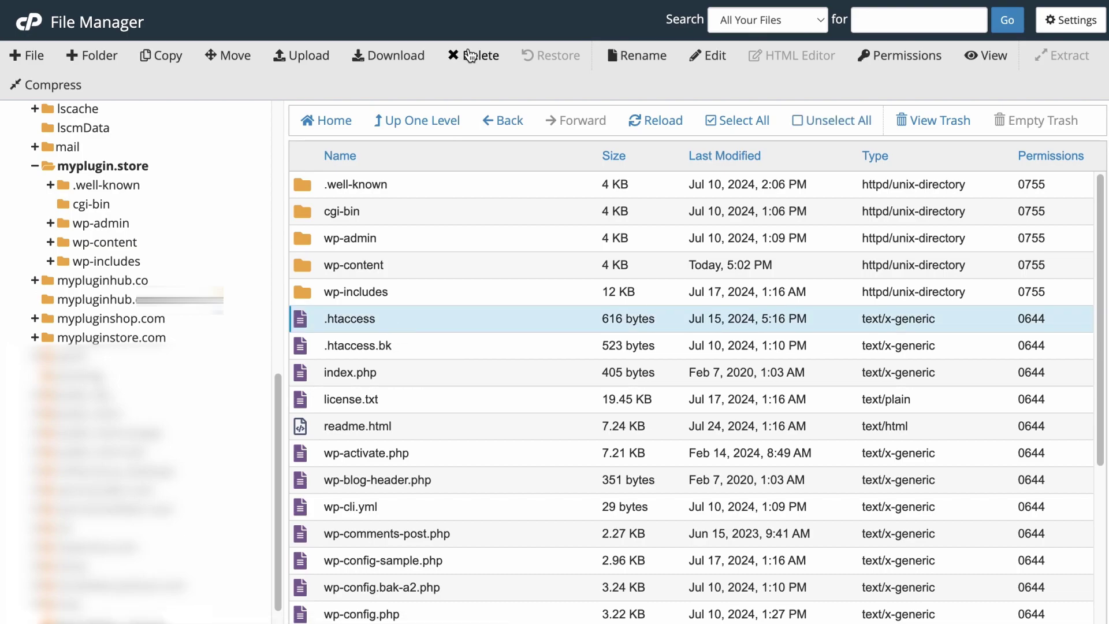
{"action": "left_click", "coordinate": [474, 56]}
{"action": "left_click", "coordinate": [376, 321]}
Permanently delete the .htaccess.bk backup file as well, skipping the trash.
{"action": "left_click", "coordinate": [698, 374]}
{"action": "left_click", "coordinate": [428, 323]}
{"action": "left_click", "coordinate": [472, 58]}
{"action": "left_click", "coordinate": [375, 325]}
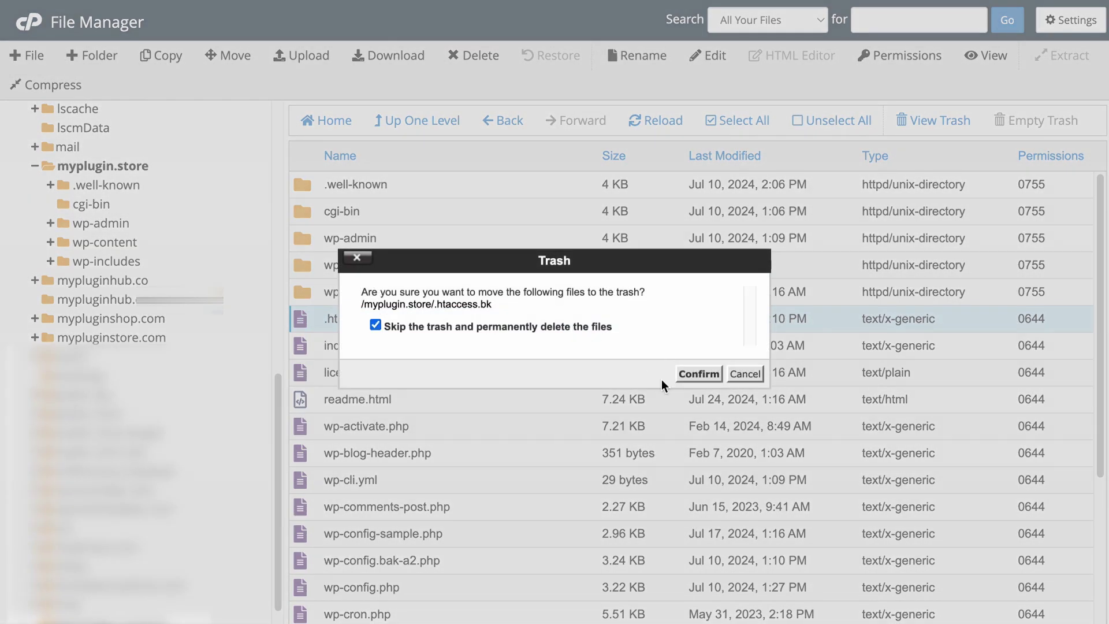
{"action": "left_click", "coordinate": [699, 376]}
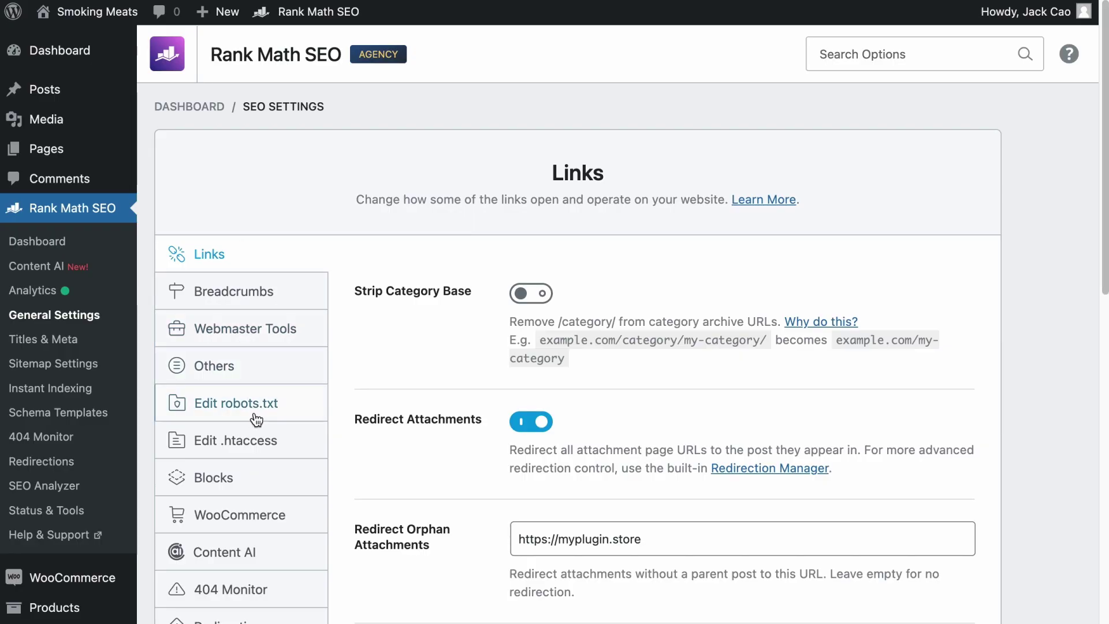
Recheck the Edit .htaccess section, which now reports the file is not found.
{"action": "left_click", "coordinate": [257, 442]}
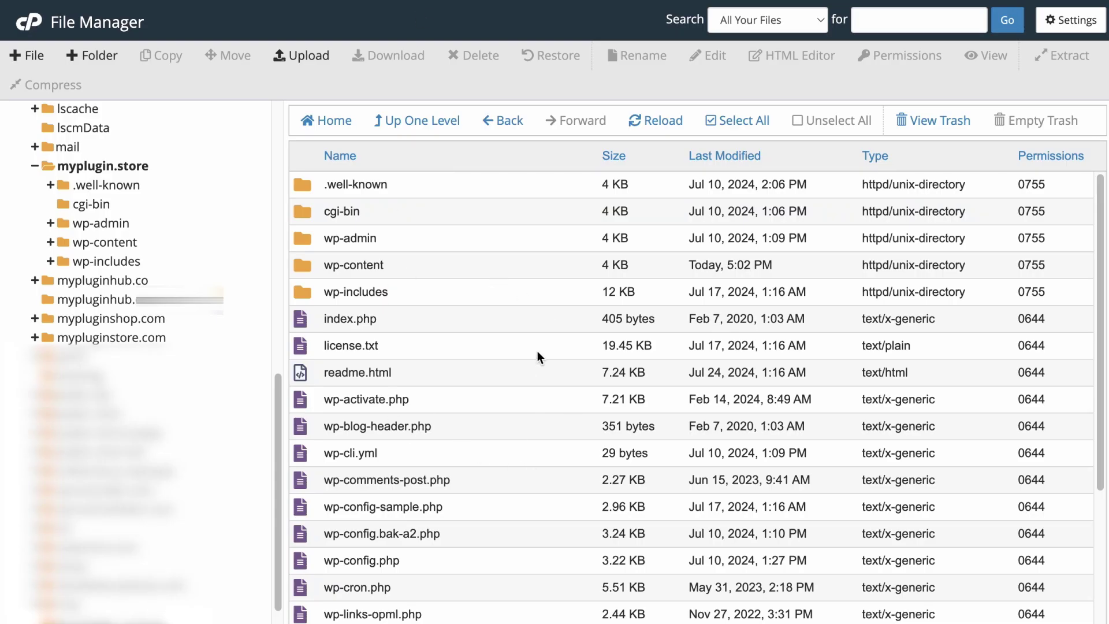
Create a new empty file named .htaccess in the myplugin.store folder.
{"action": "left_click", "coordinate": [35, 56]}
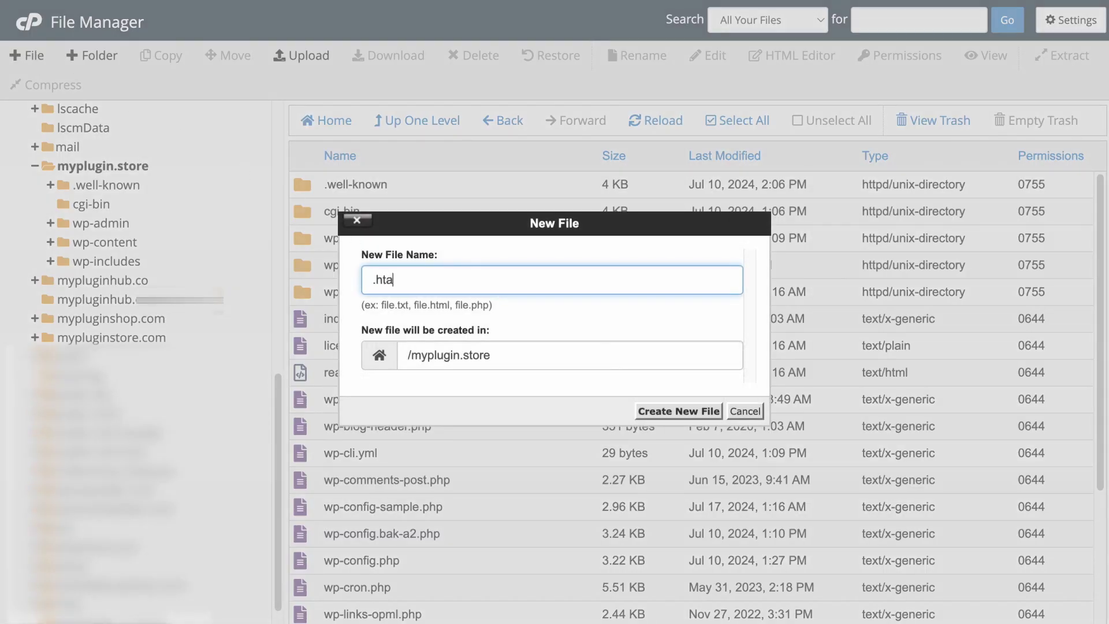
{"action": "type", "text": ".htaccess"}
{"action": "left_click", "coordinate": [676, 411]}
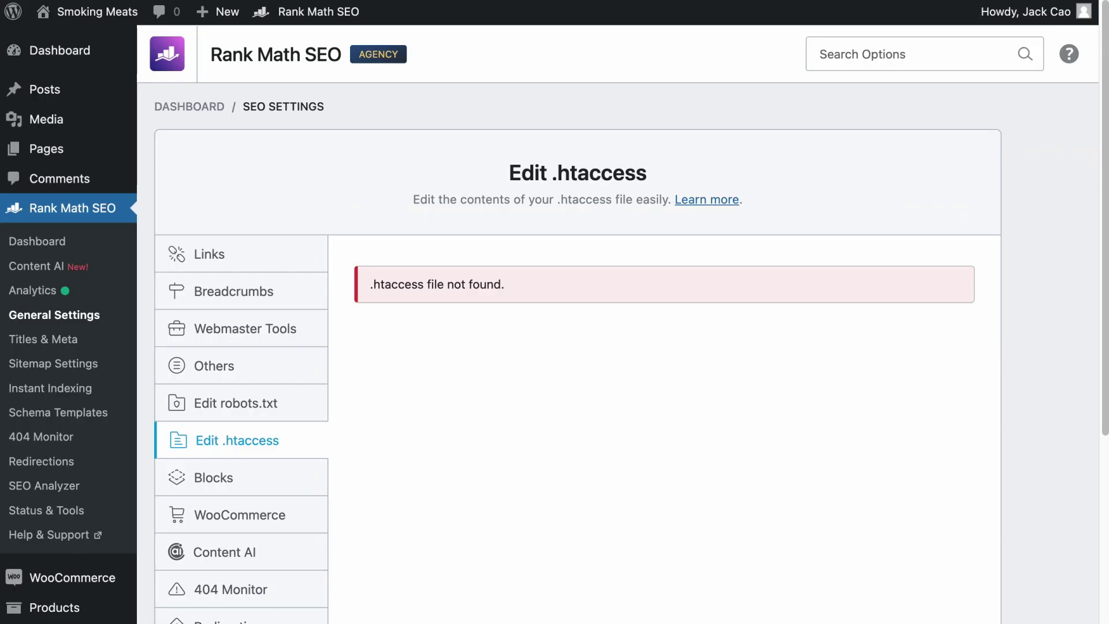
Reload the Edit .htaccess settings to show the empty editor, then go to the Rank Math htaccess help article.
{"action": "key", "text": "super+r"}
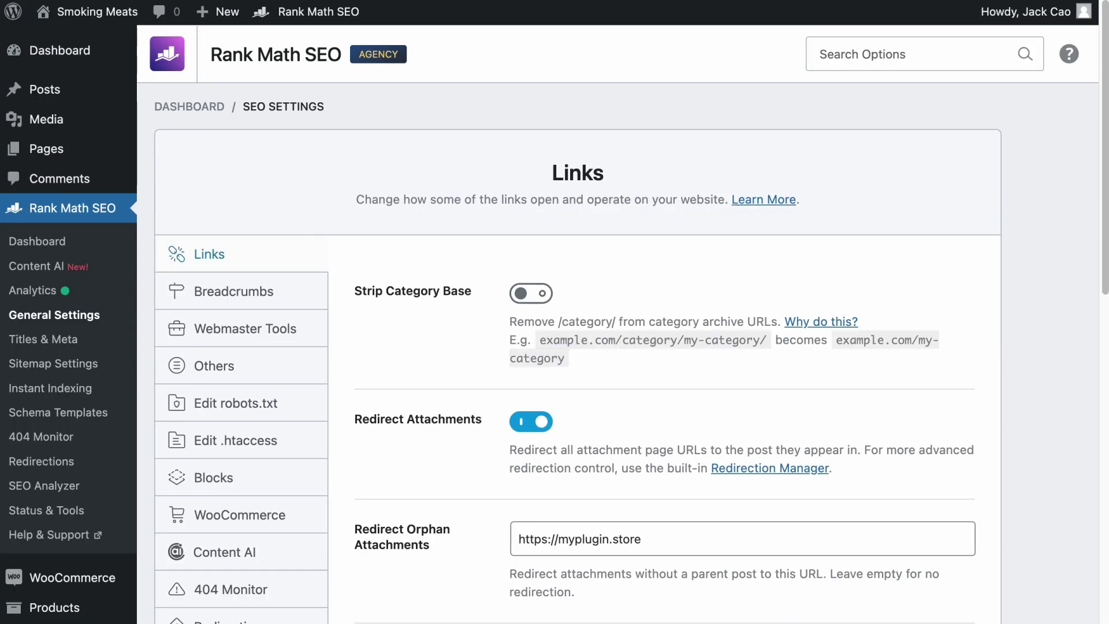
{"action": "left_click", "coordinate": [266, 438]}
{"action": "scroll", "coordinate": [376, 424], "scroll_direction": "down", "scroll_amount": 3}
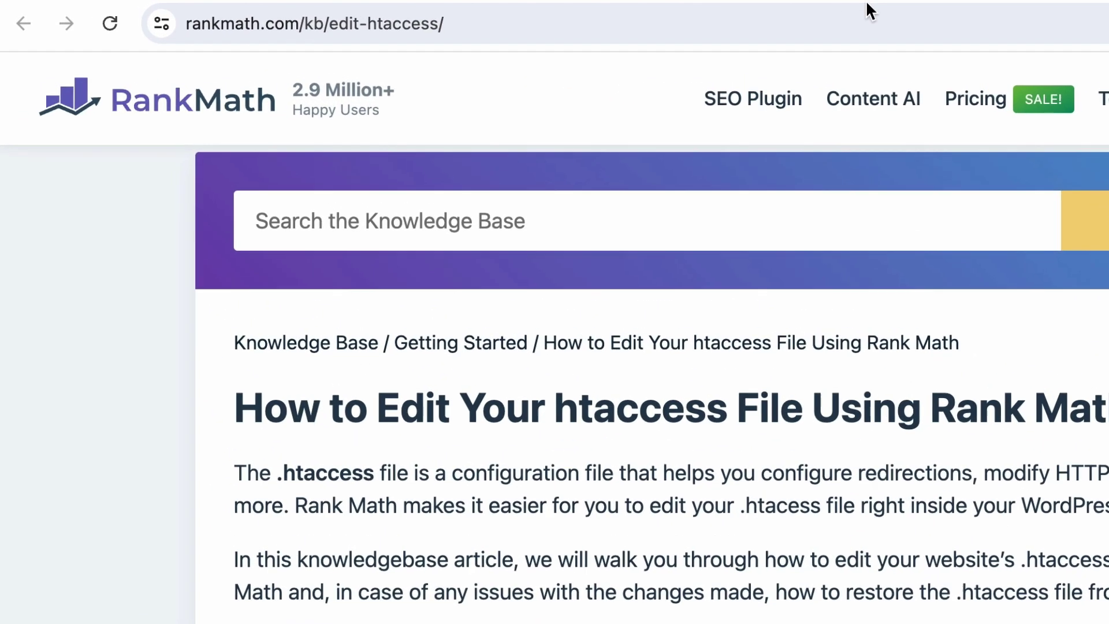
{"action": "left_click", "coordinate": [540, 15]}
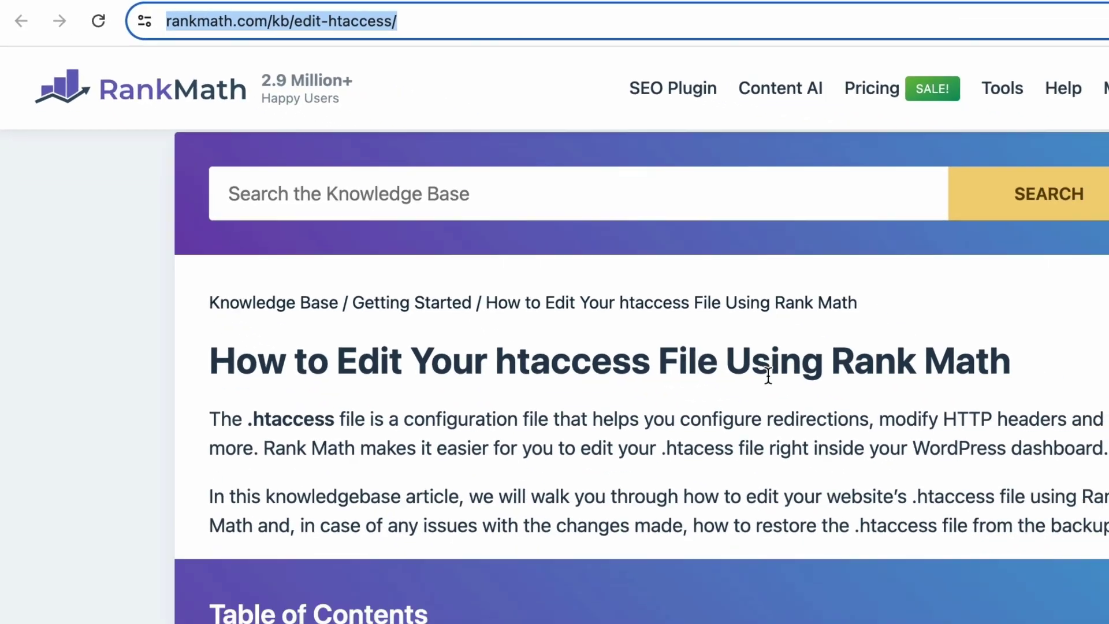
Copy the standard WordPress htaccess code block from section 4.2 Add the Code.
{"action": "scroll", "coordinate": [456, 382], "scroll_direction": "down", "scroll_amount": 15}
{"action": "left_click", "coordinate": [456, 381]}
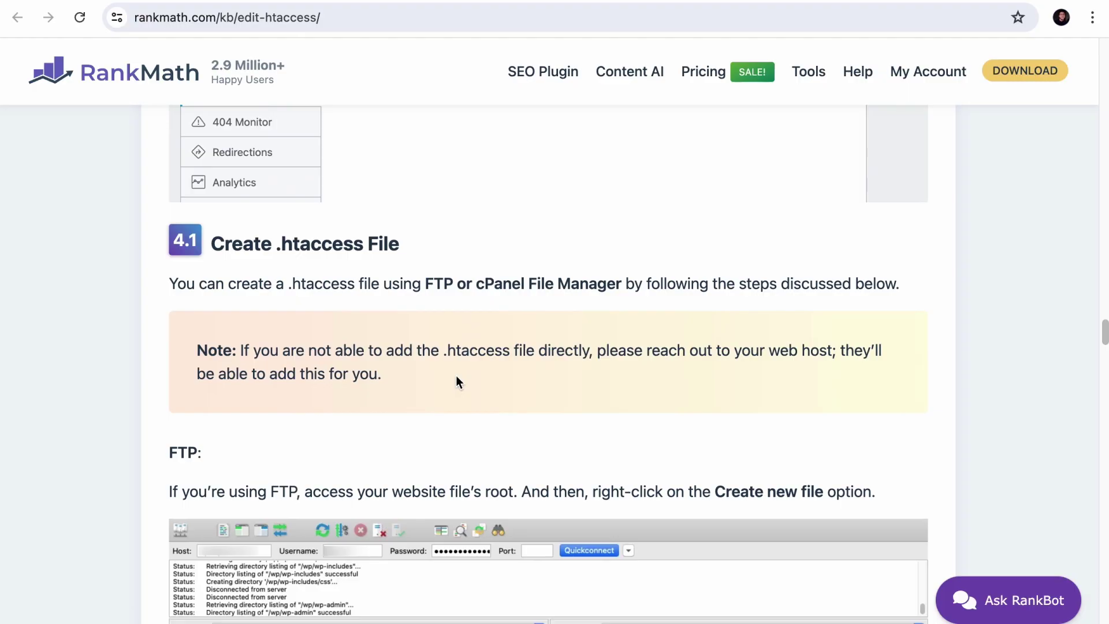
{"action": "scroll", "coordinate": [457, 377], "scroll_direction": "down", "scroll_amount": 20}
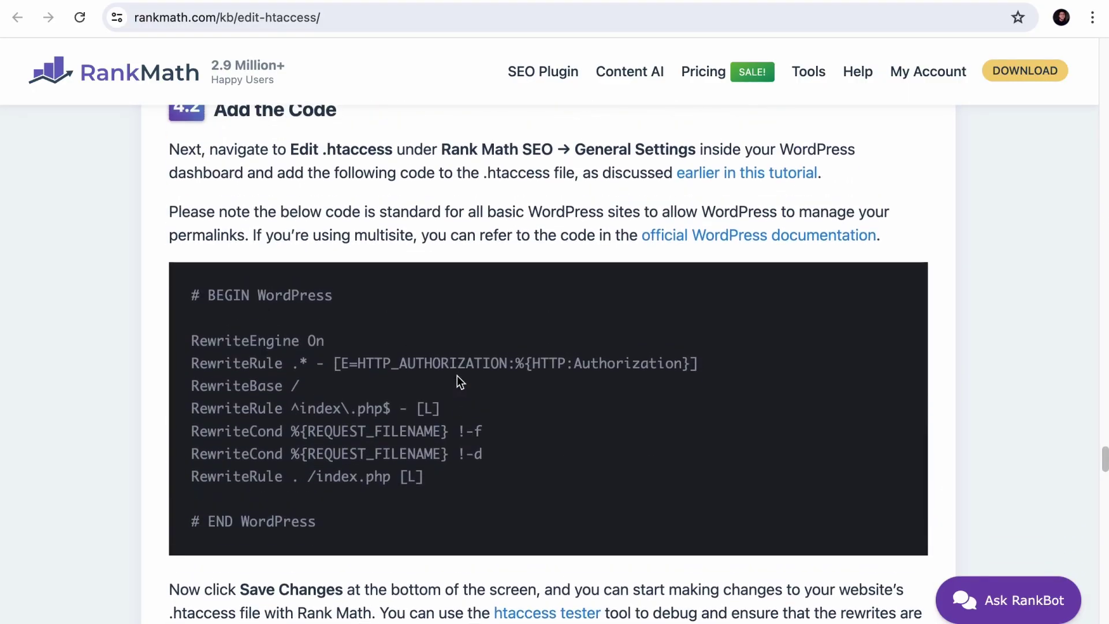
{"action": "scroll", "coordinate": [457, 375], "scroll_direction": "up", "scroll_amount": 1}
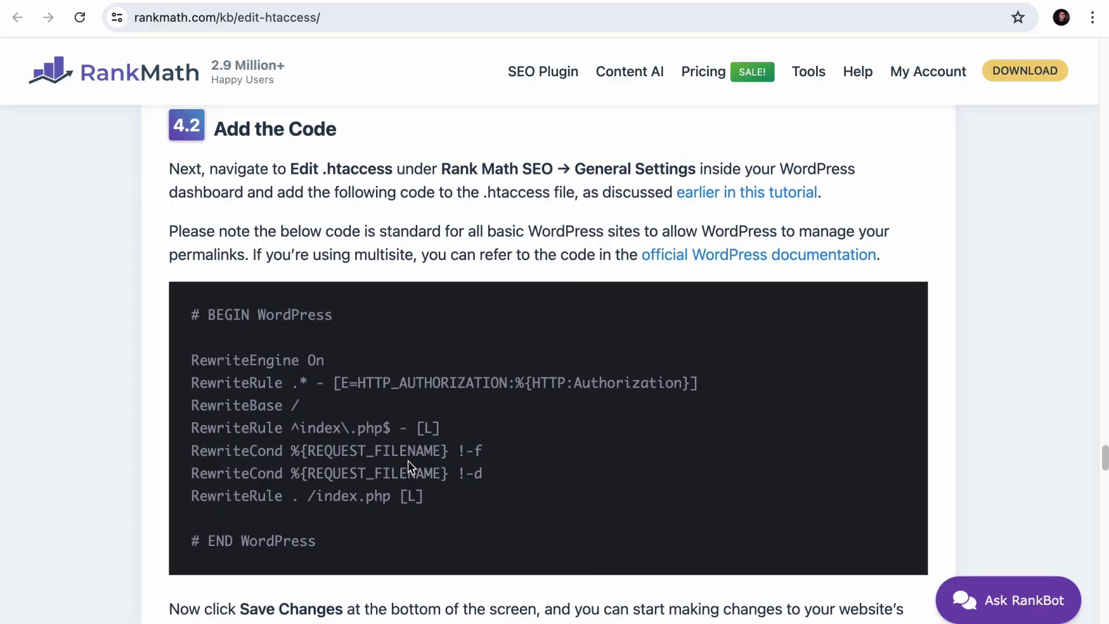
{"action": "scroll", "coordinate": [408, 466], "scroll_direction": "down", "scroll_amount": 3}
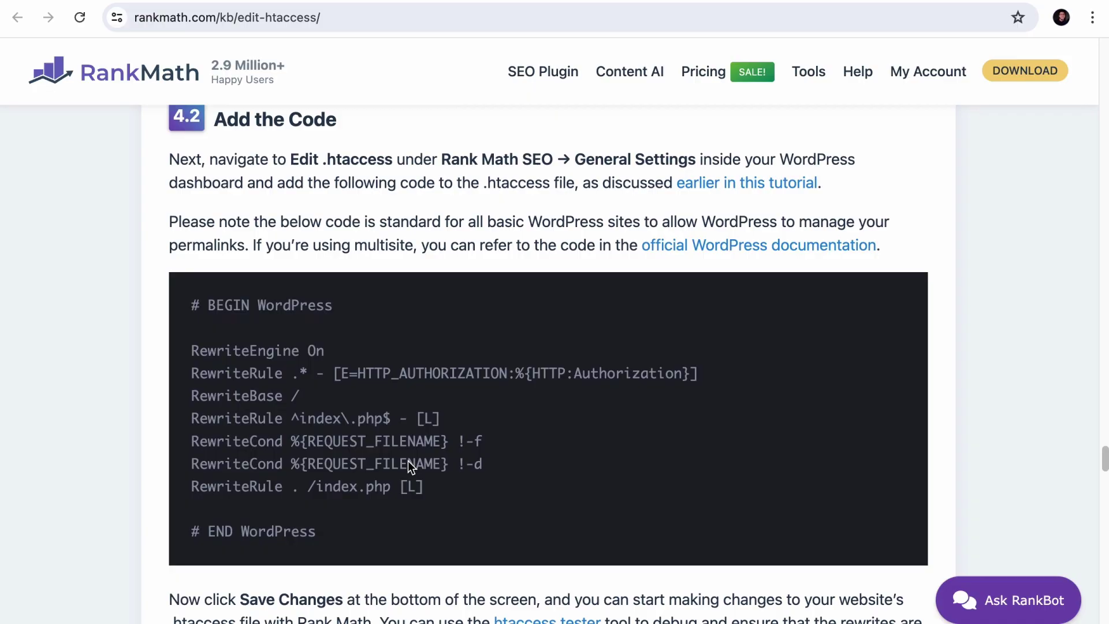
{"action": "left_click_drag", "start_coordinate": [253, 167], "coordinate": [639, 169]}
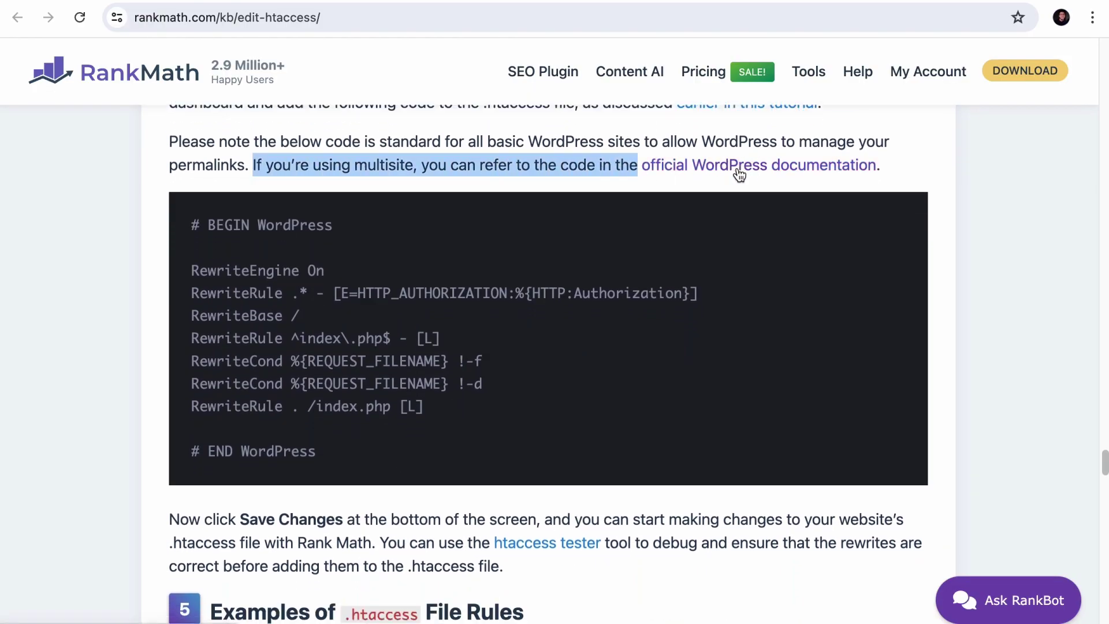
{"action": "left_click", "coordinate": [459, 284]}
{"action": "left_click_drag", "start_coordinate": [183, 226], "coordinate": [350, 457]}
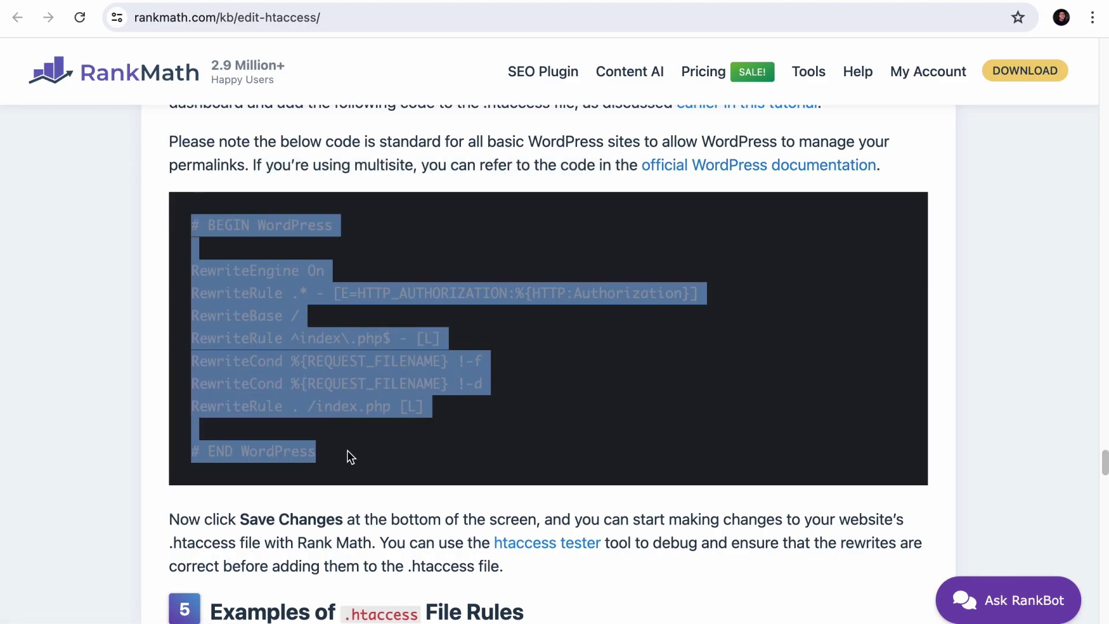
{"action": "right_click", "coordinate": [336, 345]}
{"action": "left_click", "coordinate": [369, 386]}
Accept the risks, paste the WordPress rewrite rules into the htaccess editor, and save the changes.
{"action": "left_click", "coordinate": [549, 2]}
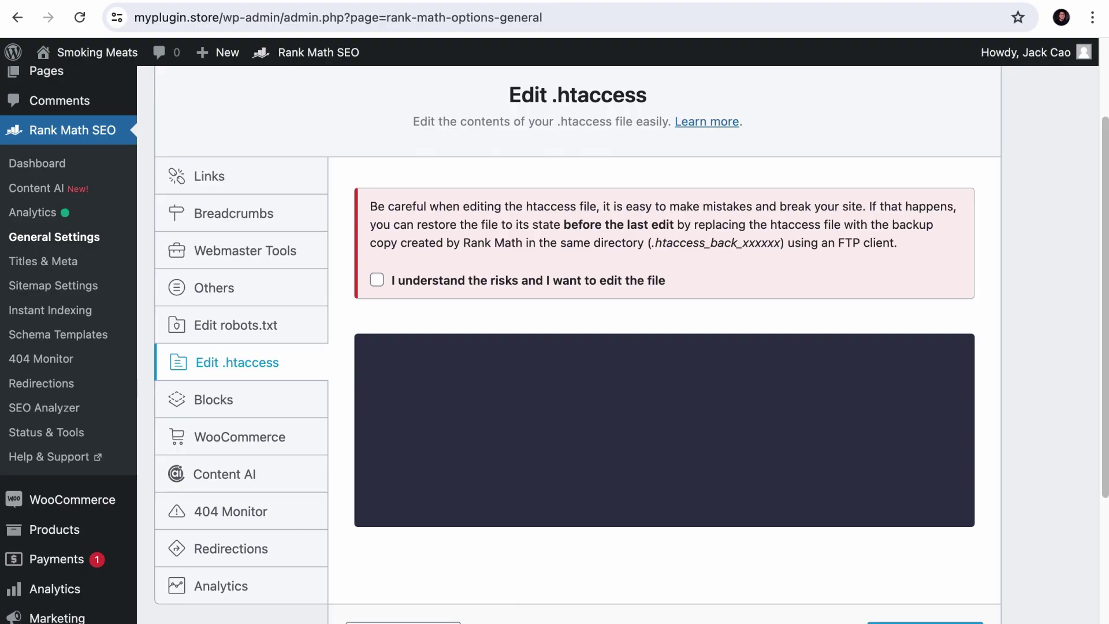
{"action": "left_click", "coordinate": [376, 280]}
{"action": "left_click", "coordinate": [409, 357]}
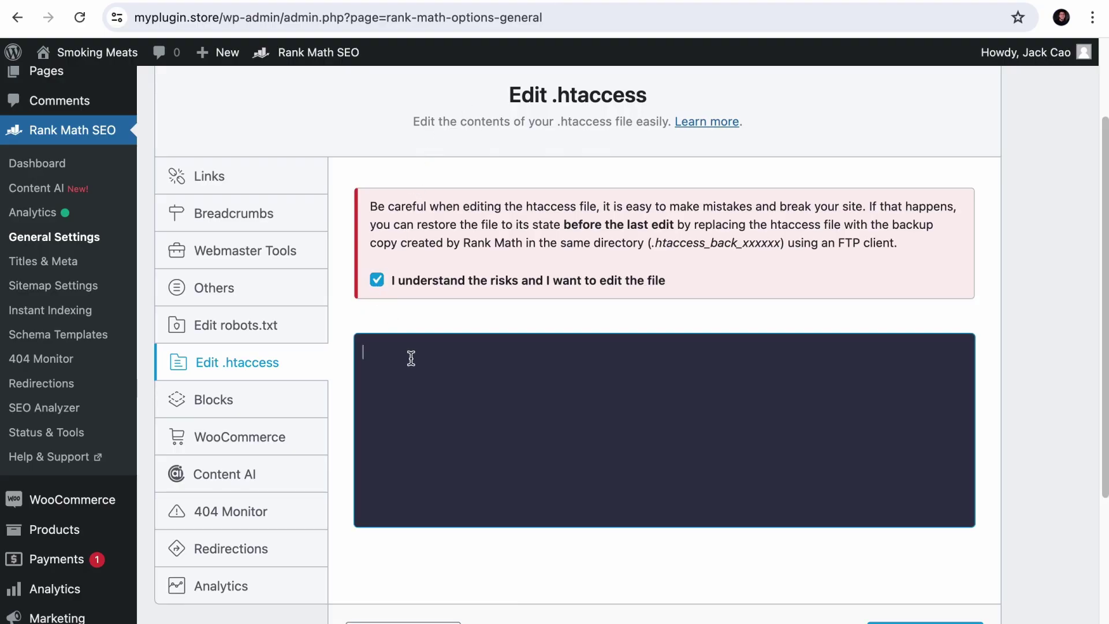
{"action": "key", "text": "ctrl+v"}
{"action": "scroll", "coordinate": [582, 411], "scroll_direction": "down", "scroll_amount": 5}
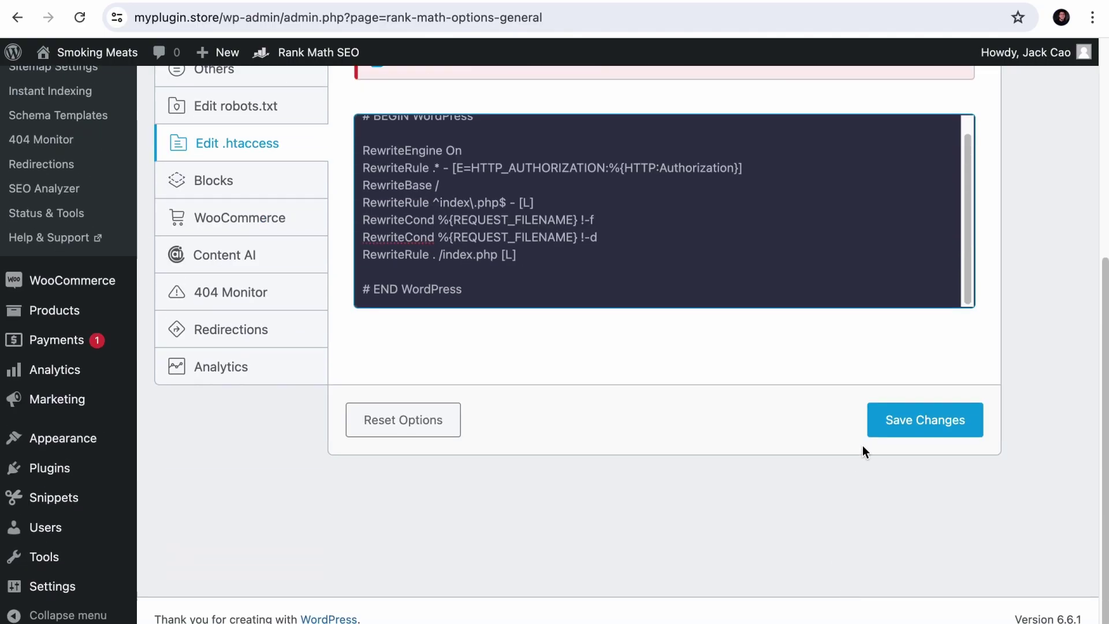
{"action": "left_click", "coordinate": [897, 425]}
{"action": "scroll", "coordinate": [609, 466], "scroll_direction": "down", "scroll_amount": 5}
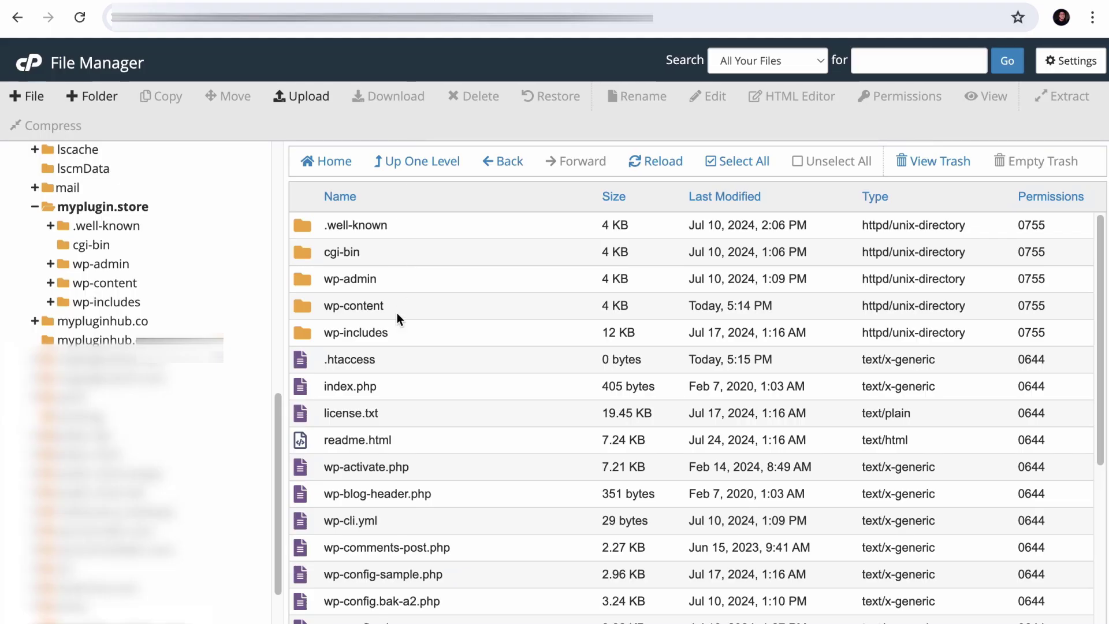
{"action": "right_click", "coordinate": [392, 363]}
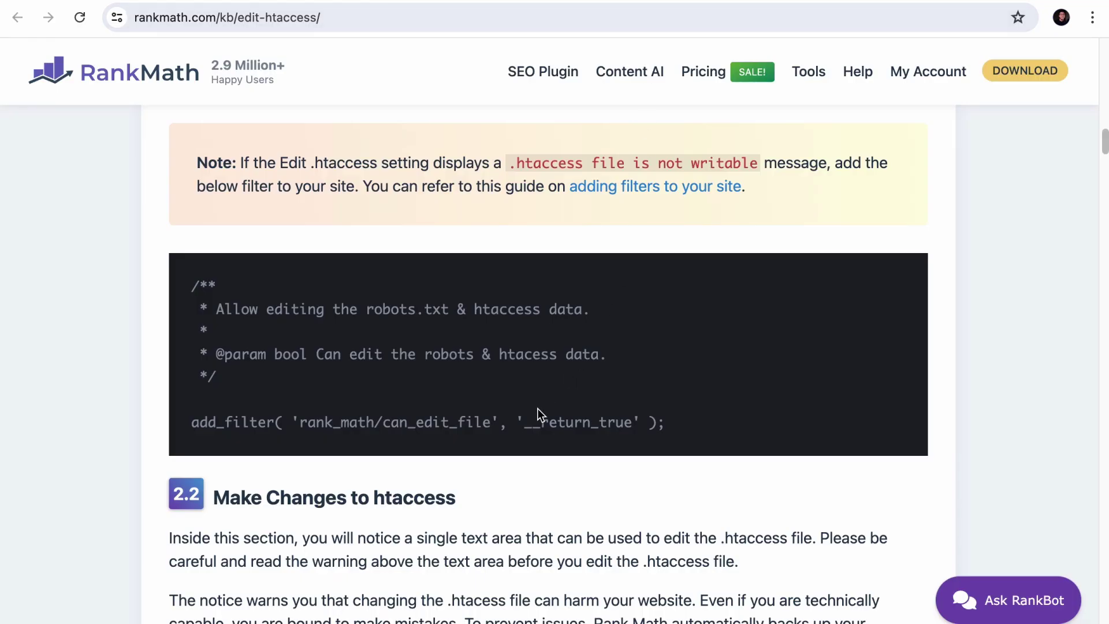
Highlight the not-writable note and filter code, then open the guide on adding filters to the site.
{"action": "left_click_drag", "start_coordinate": [511, 166], "coordinate": [757, 171]}
{"action": "scroll", "coordinate": [743, 208], "scroll_direction": "down", "scroll_amount": 1}
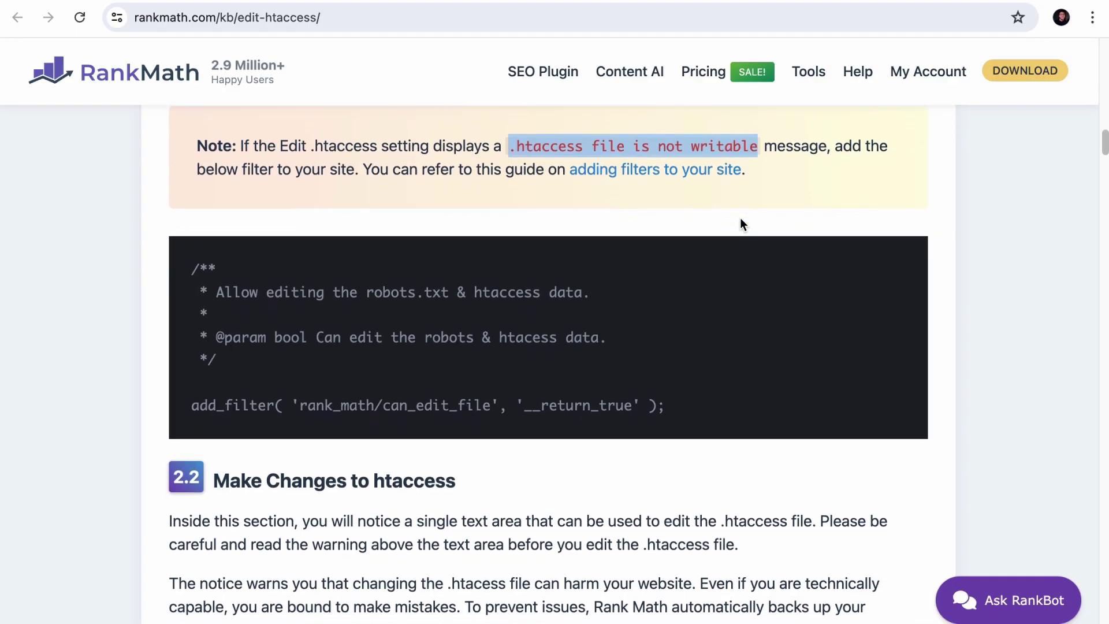
{"action": "left_click_drag", "start_coordinate": [195, 264], "coordinate": [313, 376]}
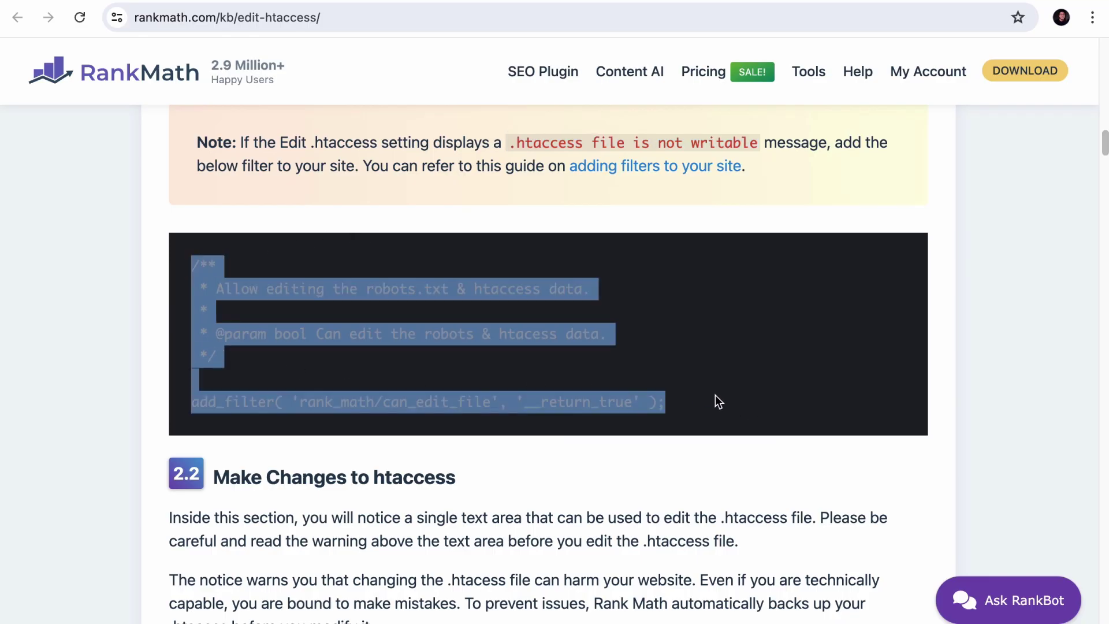
{"action": "left_click", "coordinate": [634, 167]}
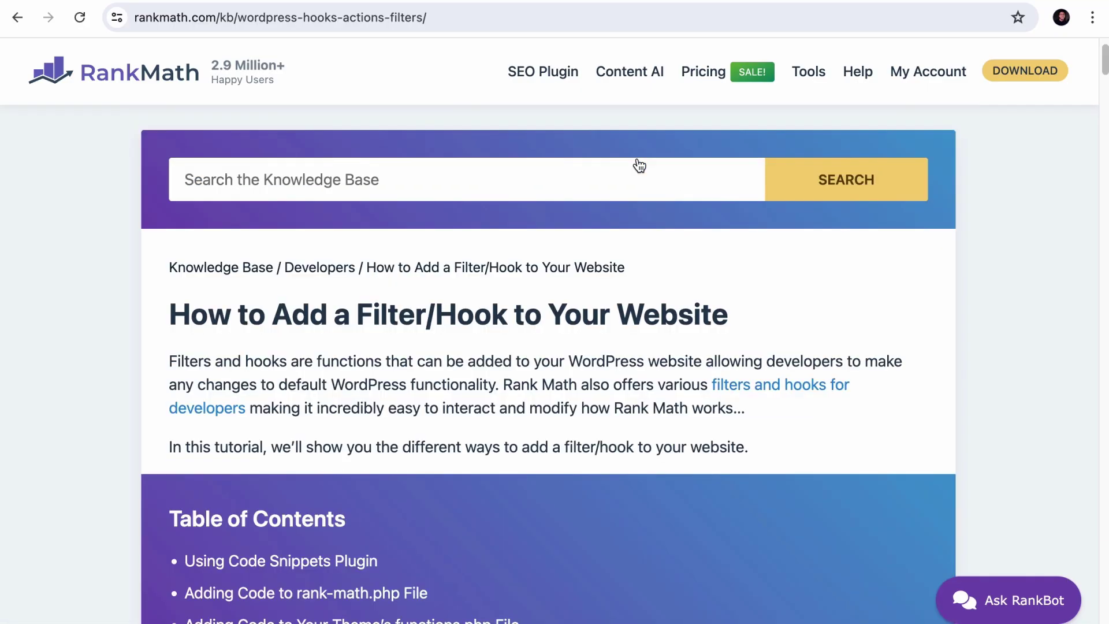
{"action": "scroll", "coordinate": [639, 166], "scroll_direction": "down", "scroll_amount": 3}
{"action": "scroll", "coordinate": [639, 166], "scroll_direction": "down", "scroll_amount": 15}
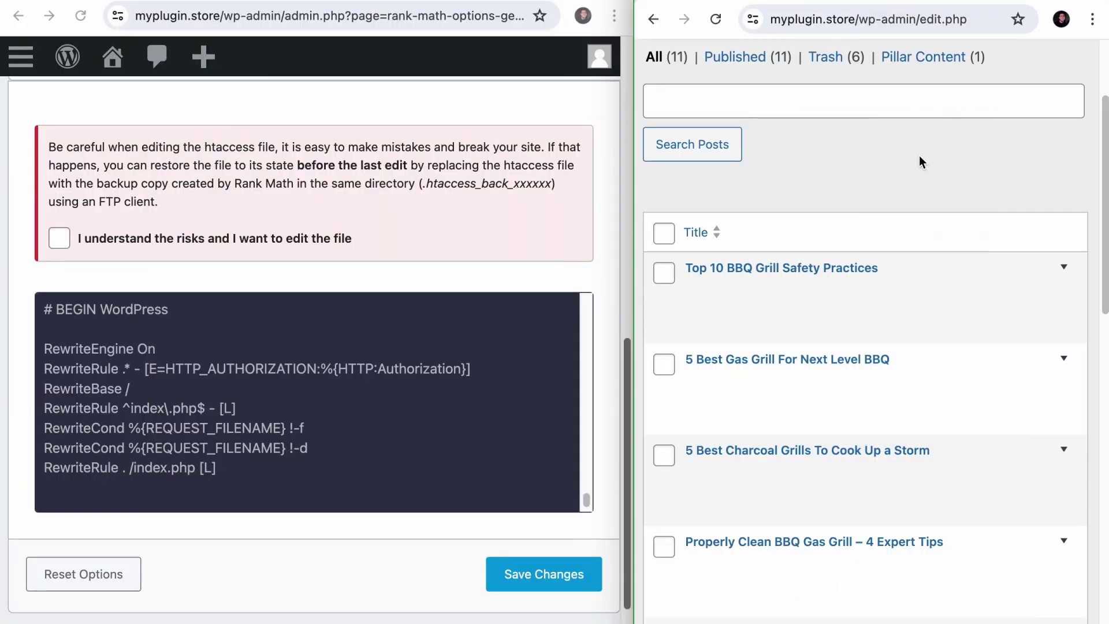
Place the Edit .htaccess page beside the 11-post Posts list and focus the rewrite rules text.
{"action": "mouse_move", "coordinate": [878, 323]}
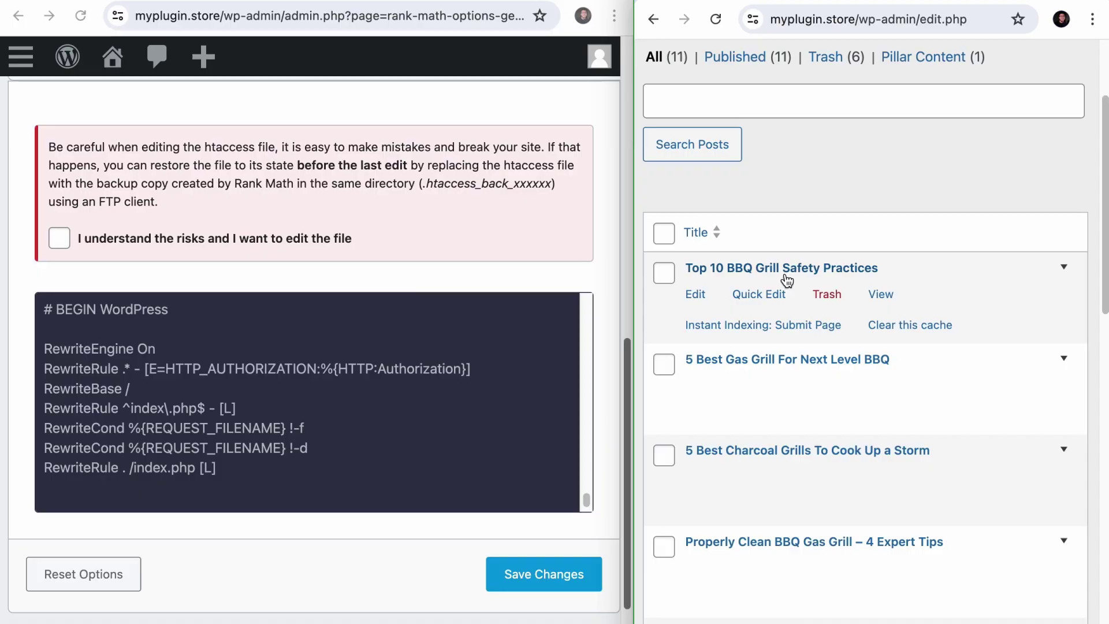
{"action": "mouse_move", "coordinate": [722, 370]}
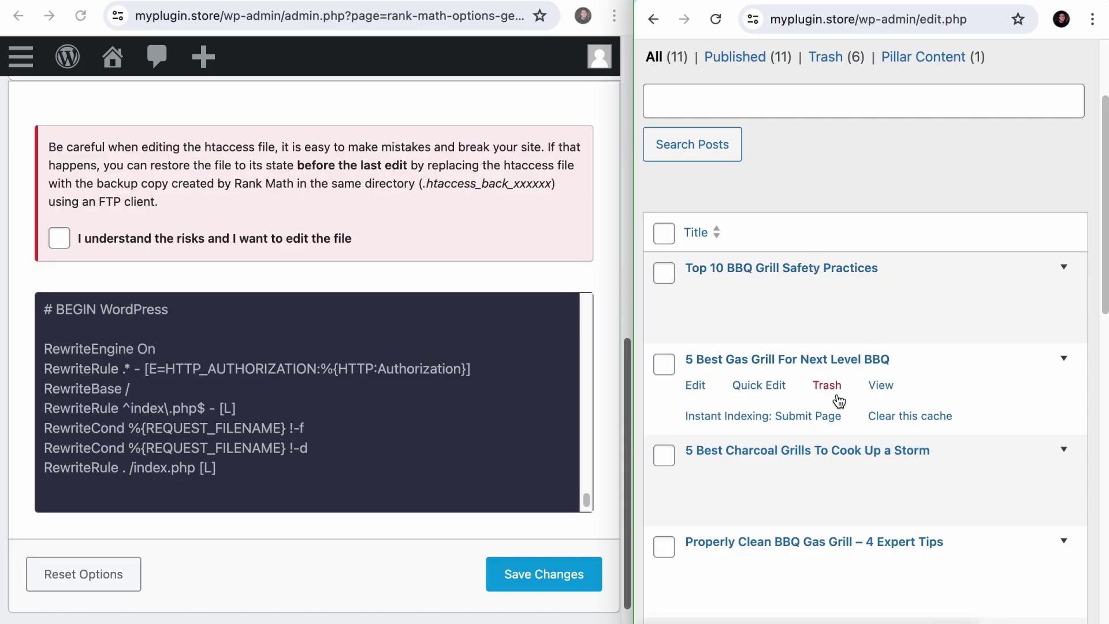
{"action": "left_click", "coordinate": [501, 278]}
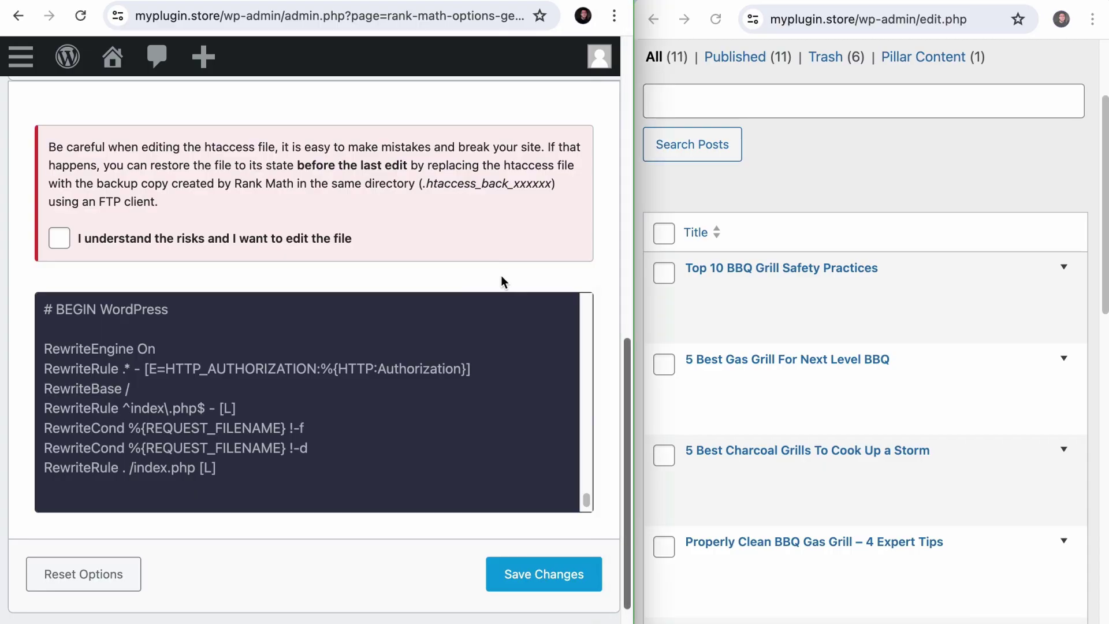
{"action": "left_click", "coordinate": [335, 472]}
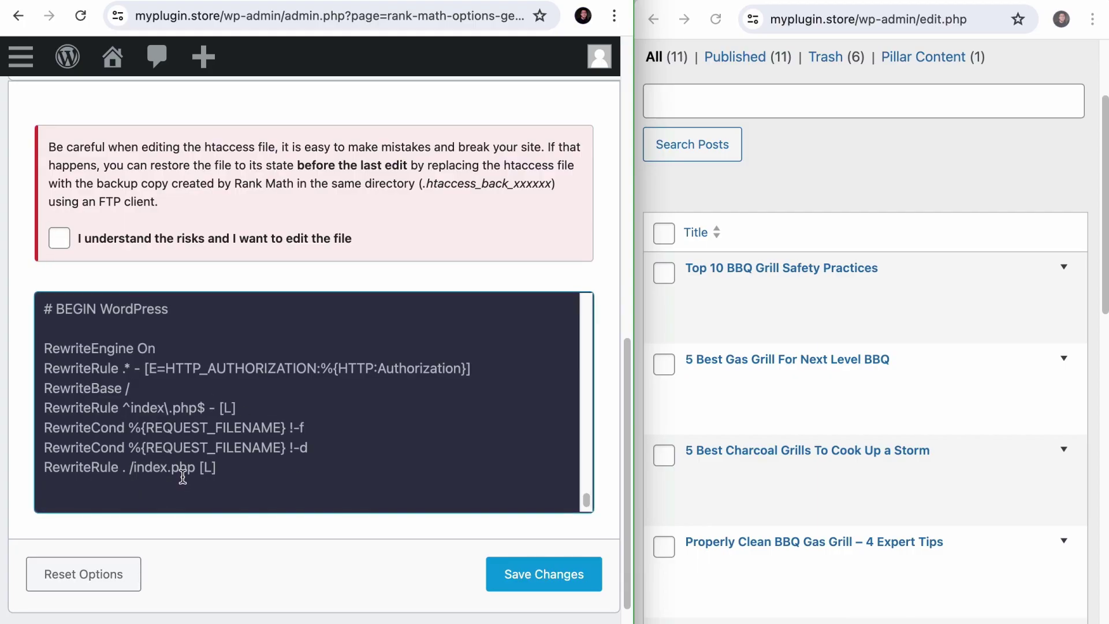
{"action": "scroll", "coordinate": [182, 480], "scroll_direction": "down", "scroll_amount": 1}
{"action": "scroll", "coordinate": [149, 469], "scroll_direction": "down", "scroll_amount": 1}
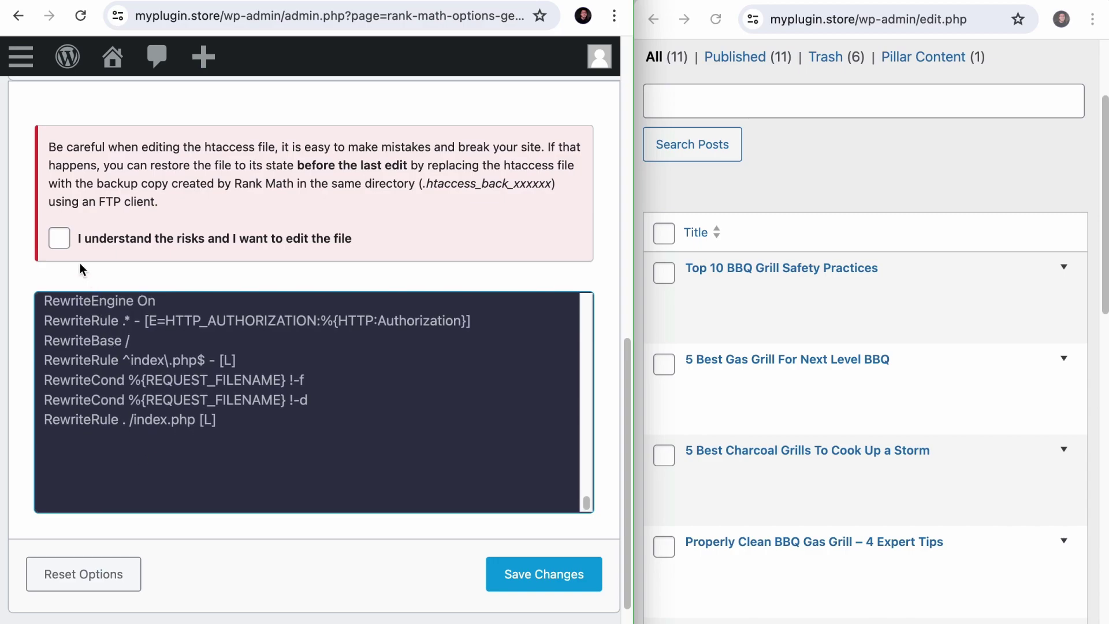
Unlock .htaccess editing and paste a sample Redirect 301 rule on an empty line.
{"action": "left_click", "coordinate": [60, 239]}
{"action": "left_click", "coordinate": [92, 461]}
{"action": "key", "text": "ctrl+v"}
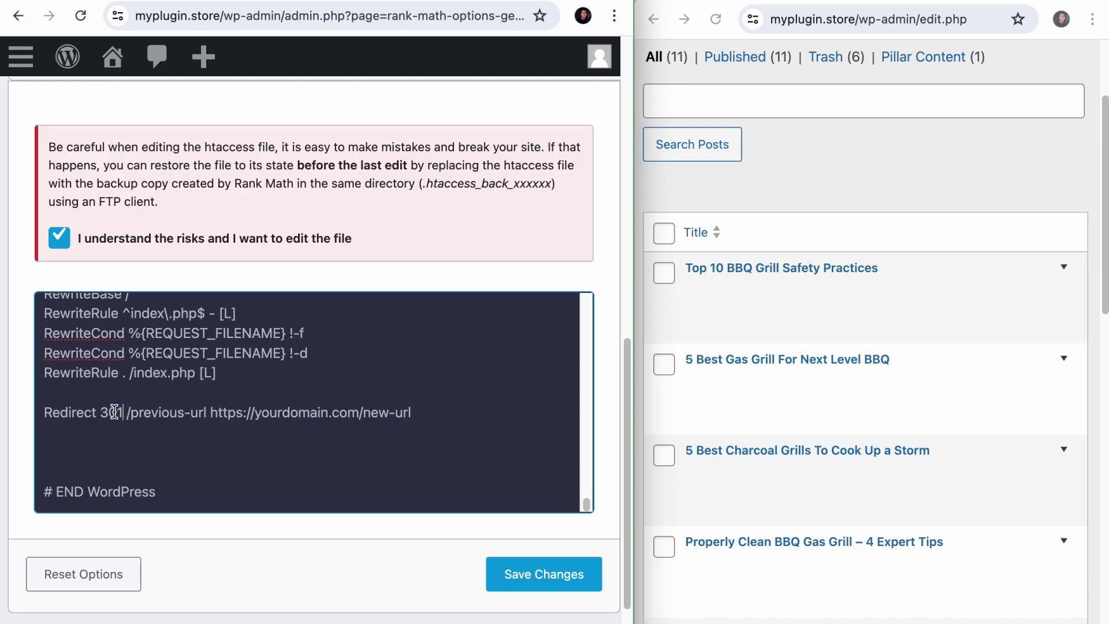
{"action": "left_click_drag", "start_coordinate": [115, 411], "coordinate": [45, 408]}
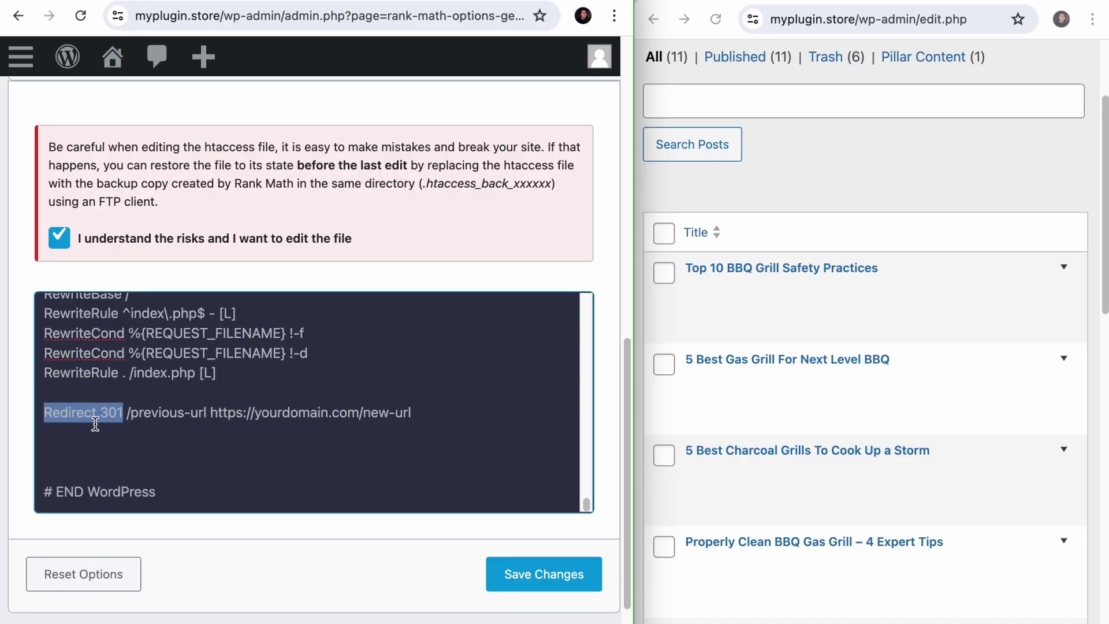
{"action": "left_click", "coordinate": [131, 415]}
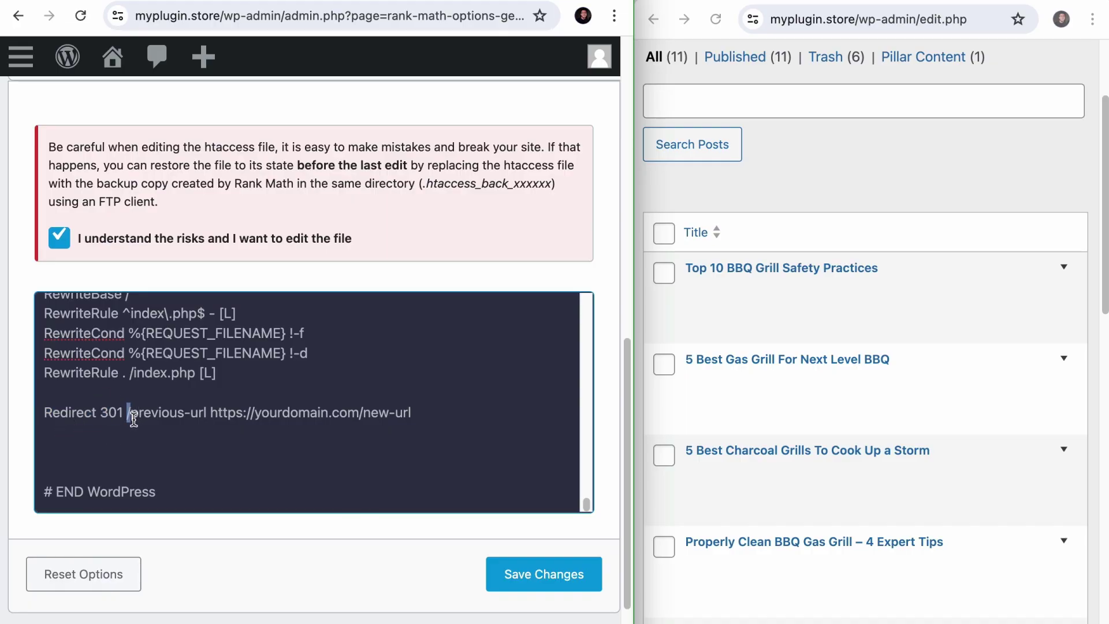
{"action": "left_click_drag", "start_coordinate": [133, 419], "coordinate": [199, 418]}
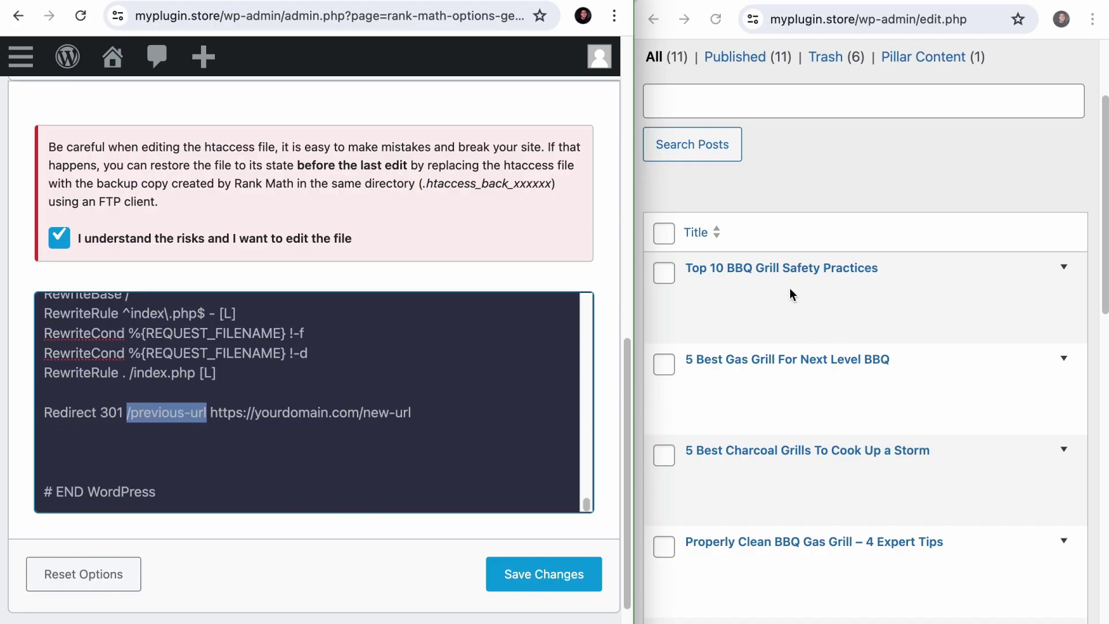
Replace the /previous-url placeholder with the path /top-10-bbq-grill-safety-practices/.
{"action": "left_click", "coordinate": [881, 267]}
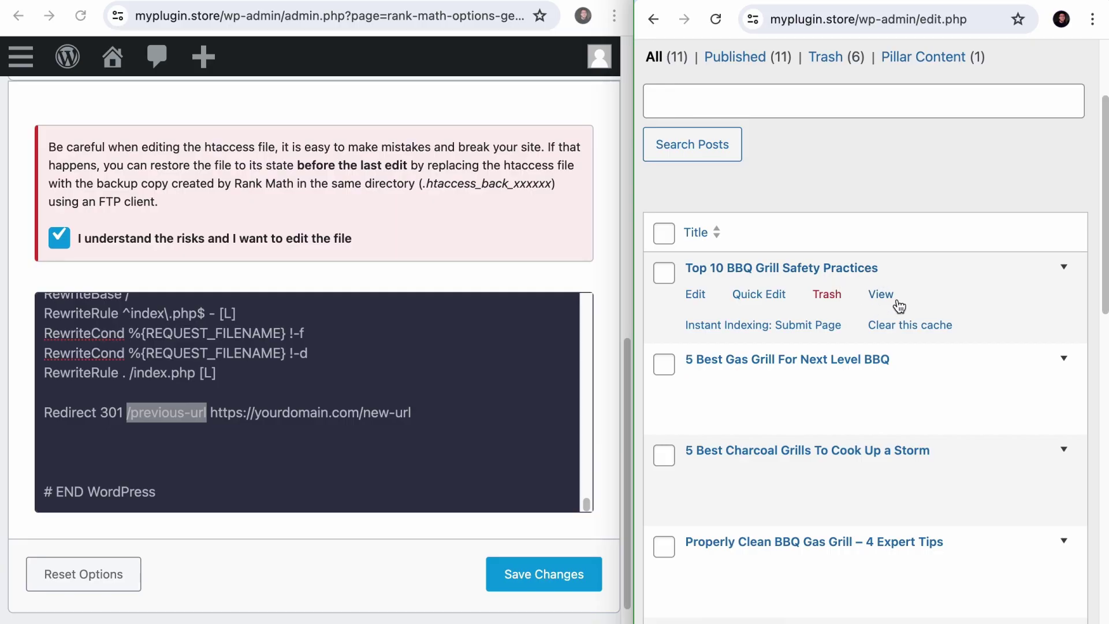
{"action": "right_click", "coordinate": [881, 295]}
{"action": "left_click", "coordinate": [910, 304]}
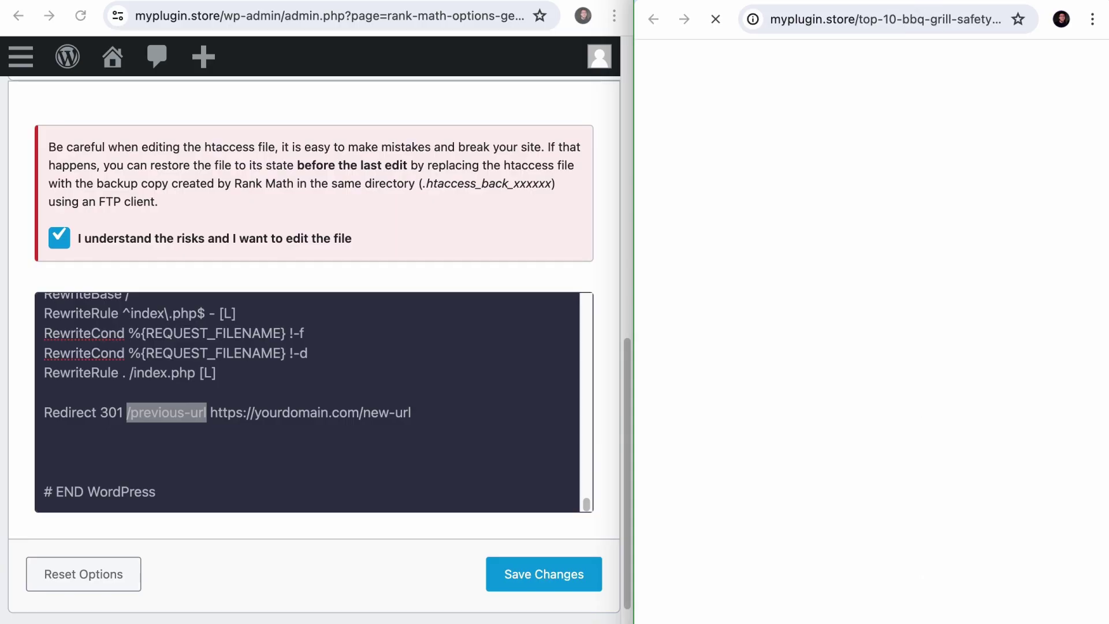
{"action": "left_click", "coordinate": [774, 20]}
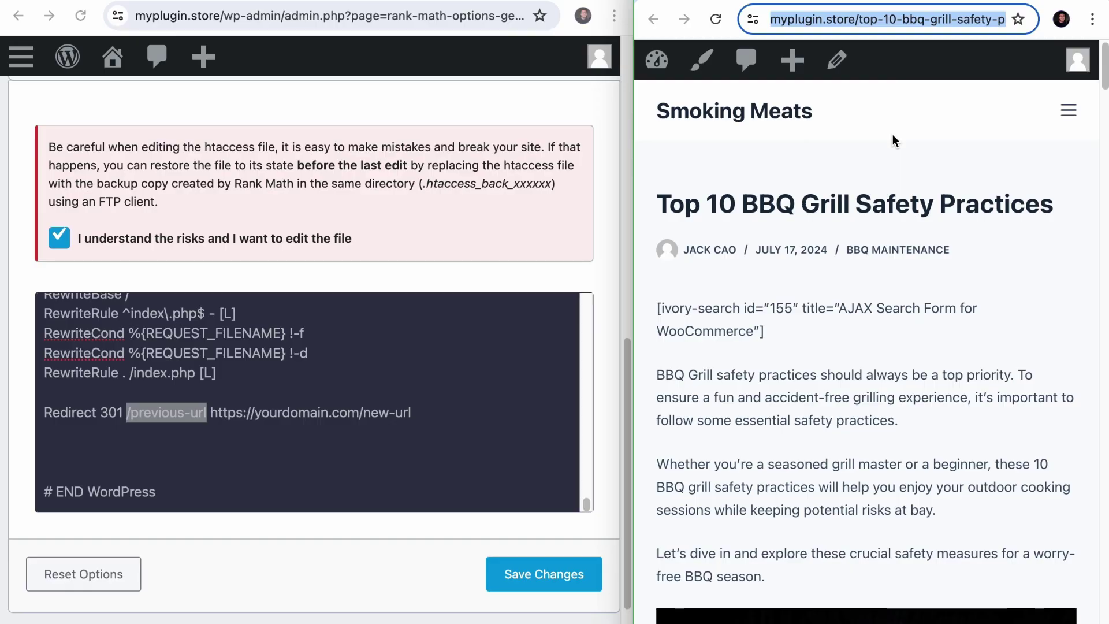
{"action": "right_click", "coordinate": [862, 22]}
{"action": "left_click", "coordinate": [891, 168]}
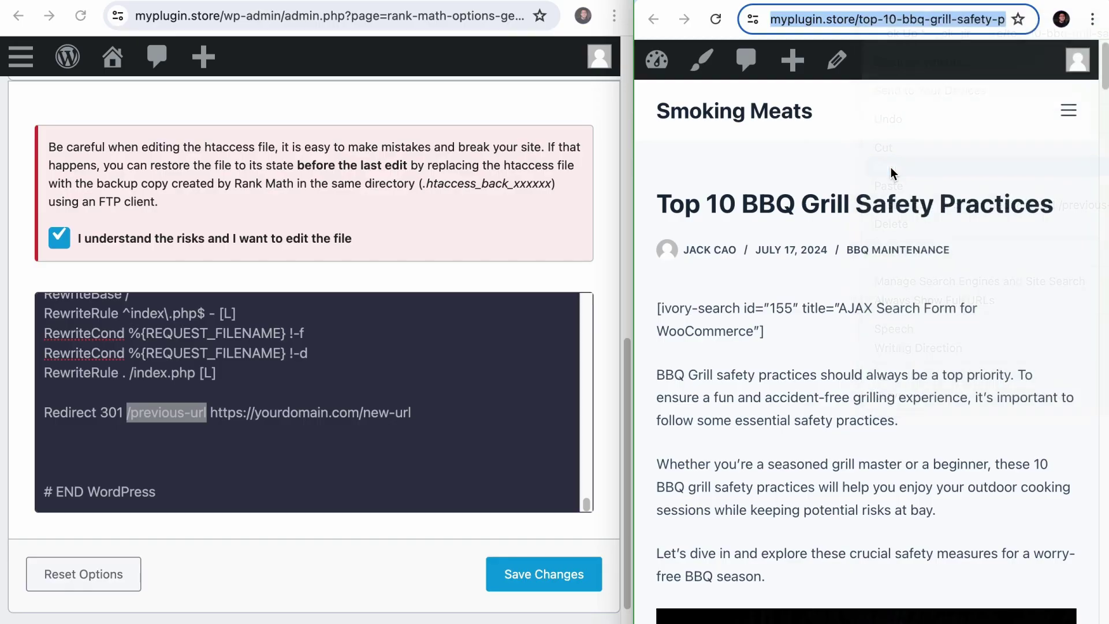
{"action": "right_click", "coordinate": [231, 399]}
{"action": "left_click", "coordinate": [198, 467]}
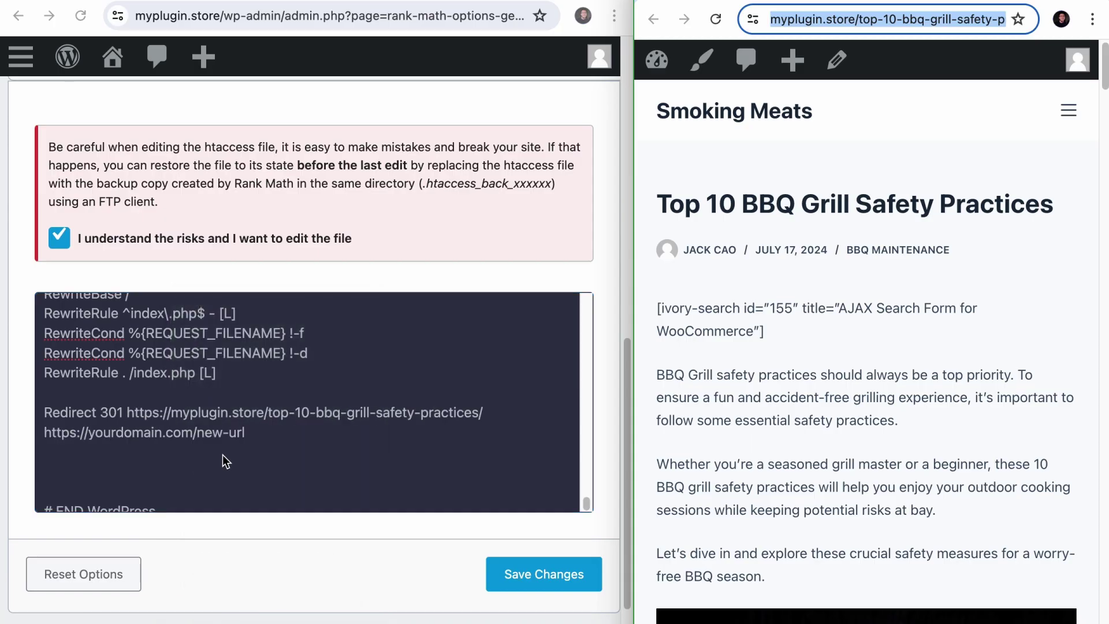
{"action": "left_click", "coordinate": [304, 416]}
{"action": "left_click_drag", "start_coordinate": [264, 413], "coordinate": [137, 414]}
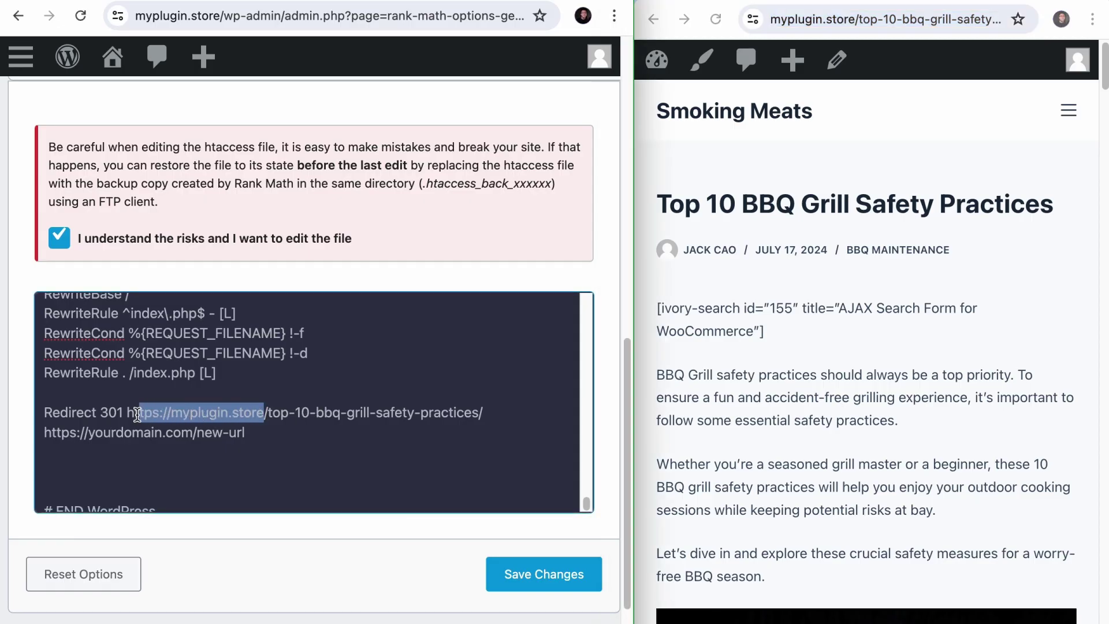
{"action": "key", "text": "BackSpace"}
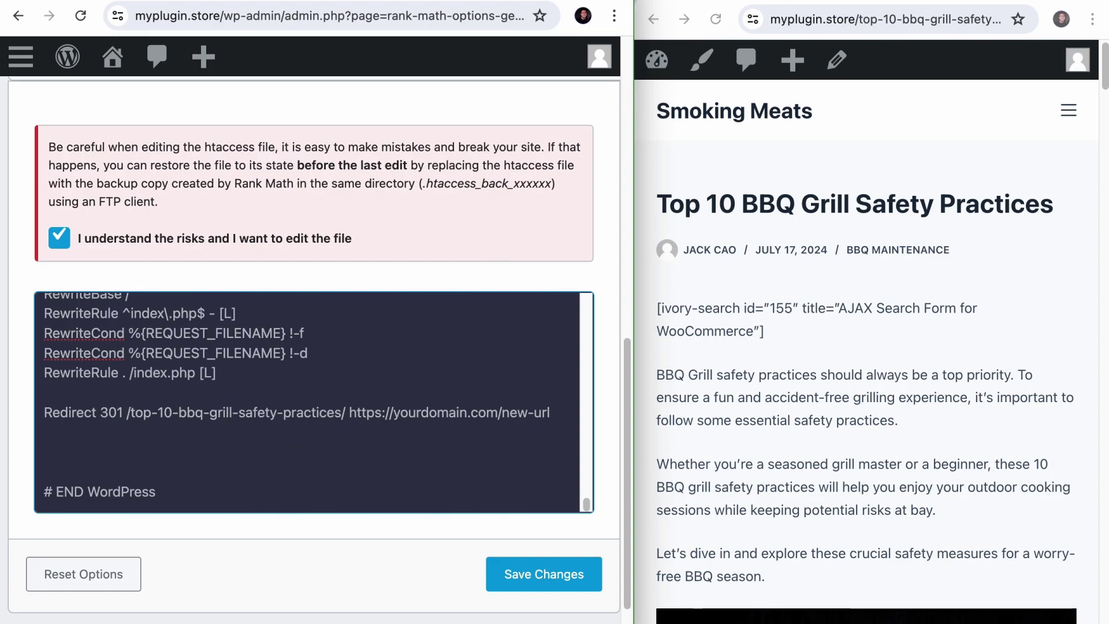
{"action": "key", "text": "alt+Left"}
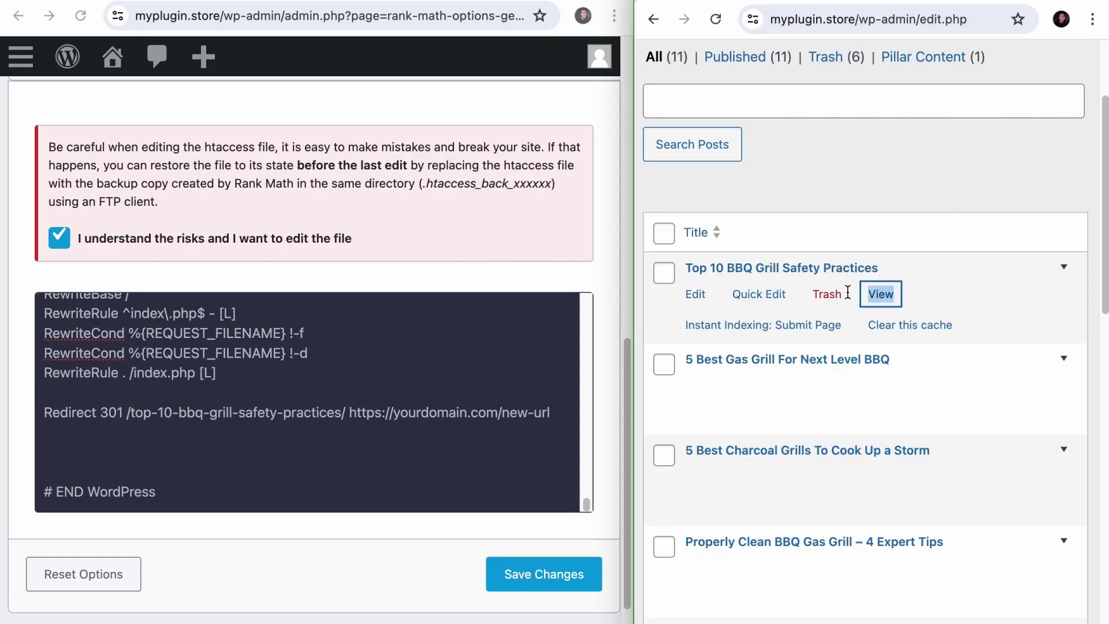
{"action": "right_click", "coordinate": [874, 385]}
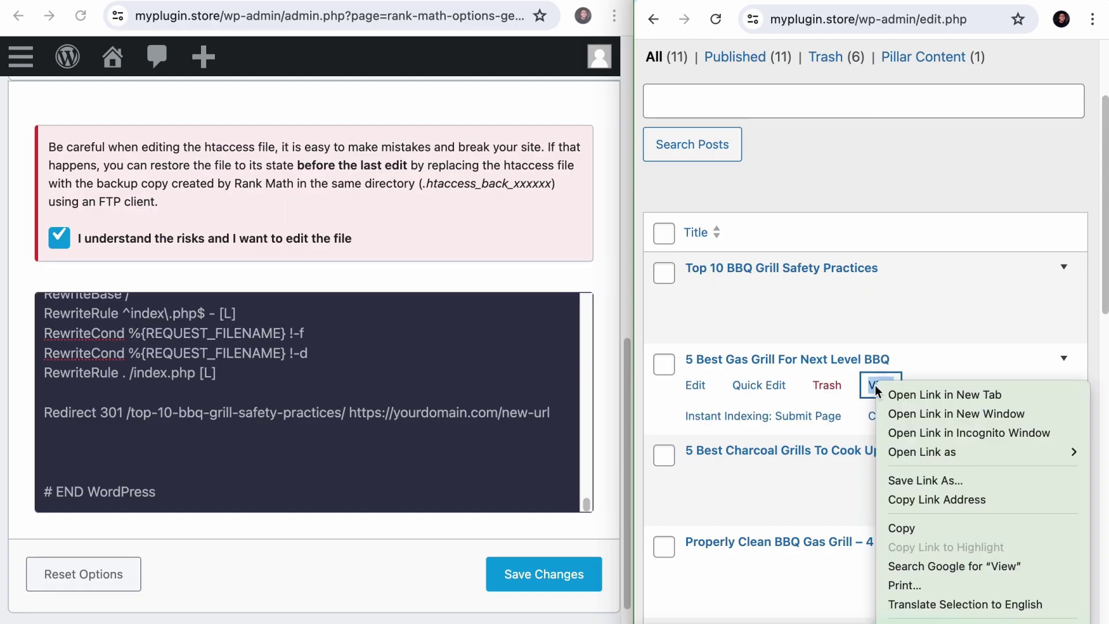
{"action": "left_click", "coordinate": [921, 498]}
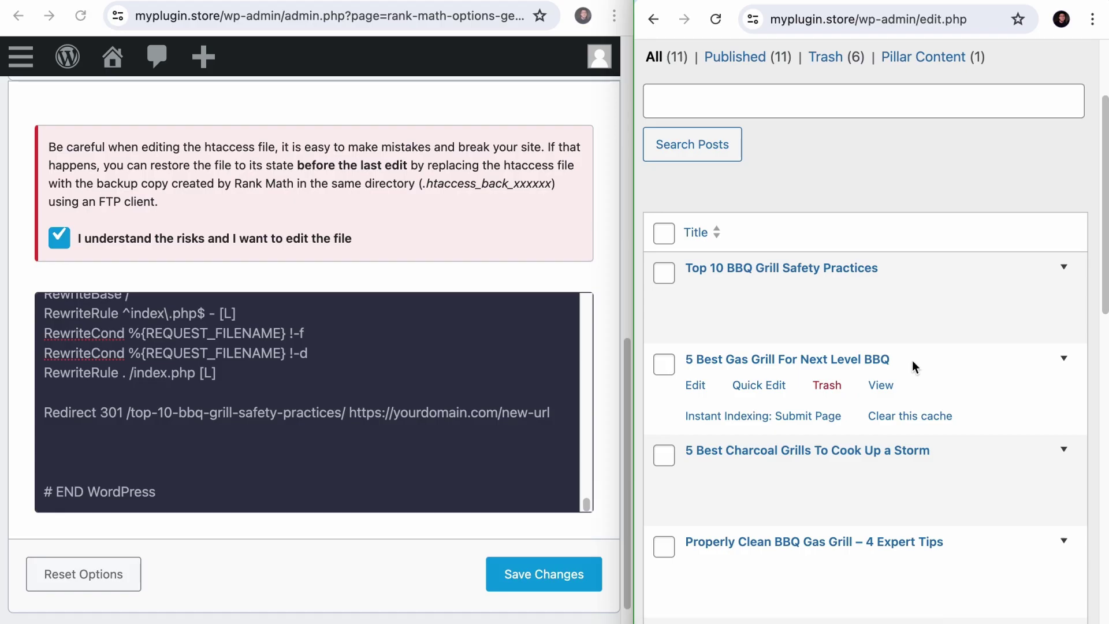
{"action": "left_click", "coordinate": [380, 418]}
{"action": "left_click_drag", "start_coordinate": [349, 412], "coordinate": [530, 408]}
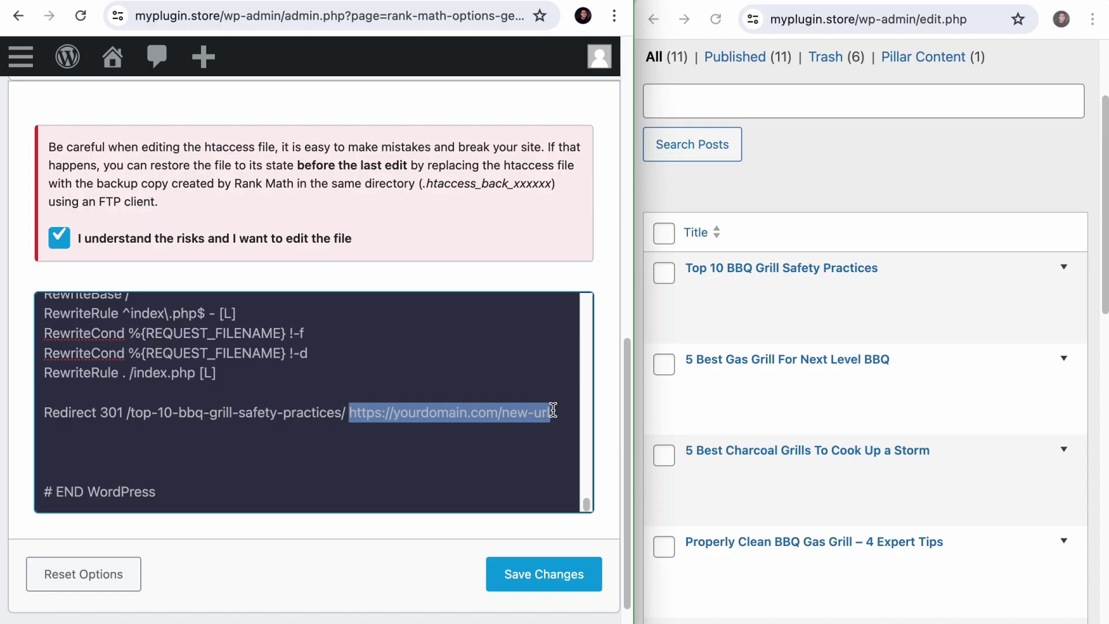
{"action": "key", "text": "ctrl+v"}
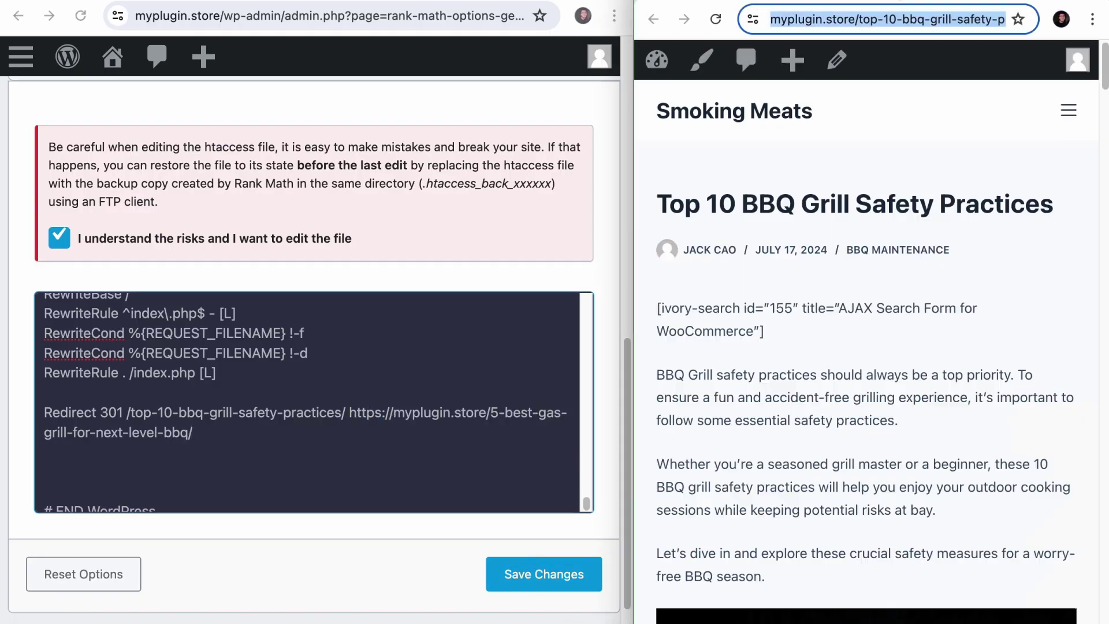
{"action": "left_click", "coordinate": [892, 19]}
{"action": "left_click_drag", "start_coordinate": [900, 19], "coordinate": [1001, 66]}
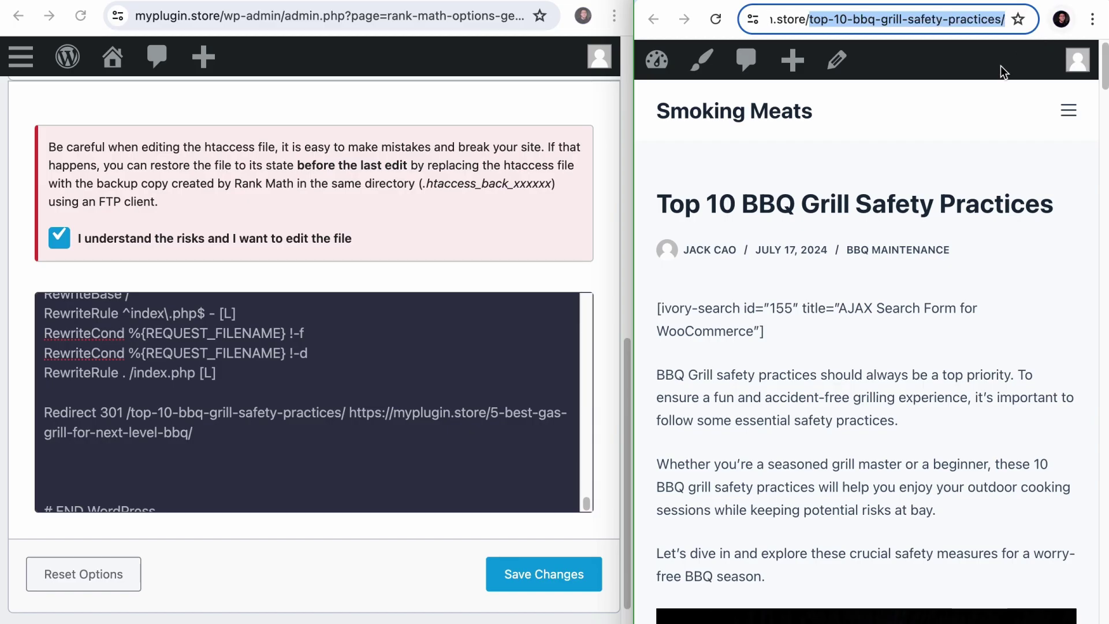
Save the Redirect 301 rule and reload the Top 10 post to confirm it reaches 5 Best Gas Grill.
{"action": "left_click", "coordinate": [570, 575]}
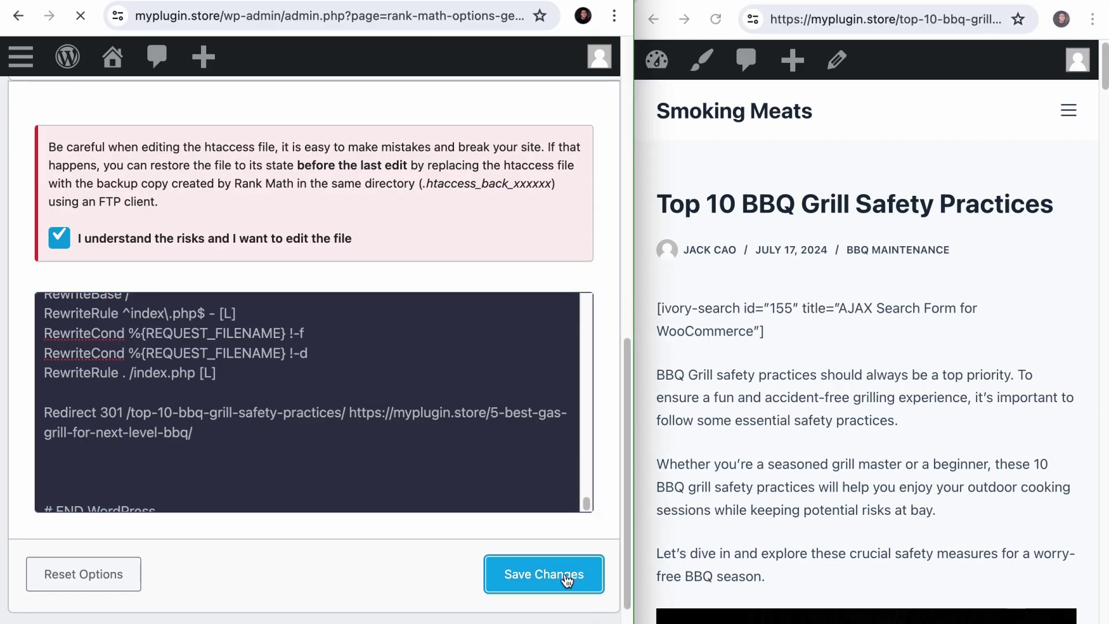
{"action": "scroll", "coordinate": [567, 581], "scroll_direction": "down", "scroll_amount": 10}
{"action": "scroll", "coordinate": [297, 373], "scroll_direction": "down", "scroll_amount": 15}
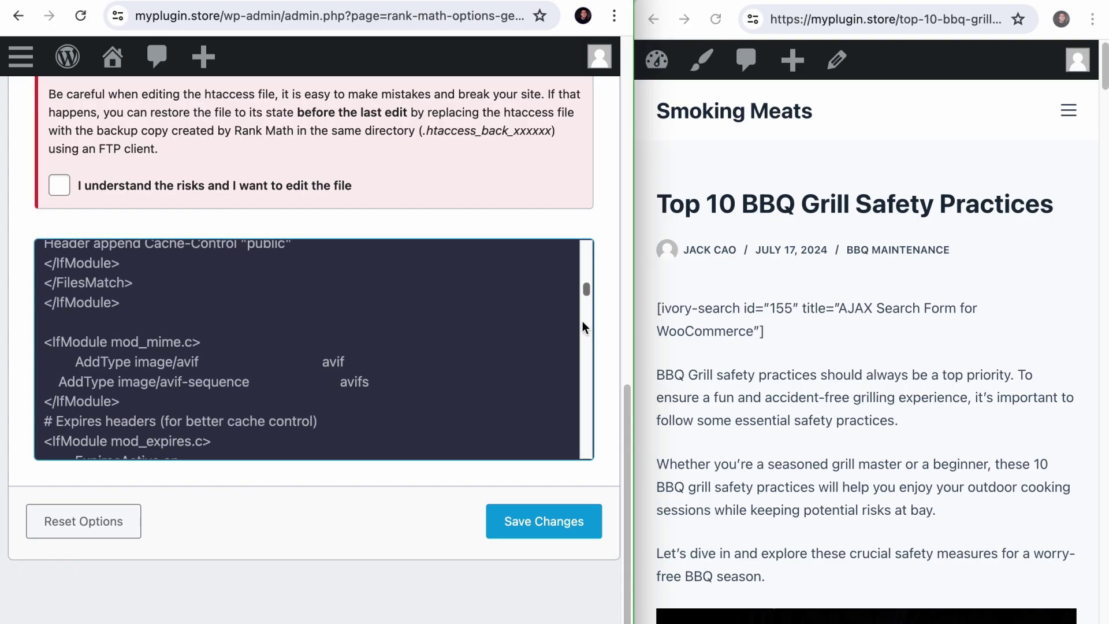
{"action": "left_click_drag", "start_coordinate": [189, 360], "coordinate": [58, 345]}
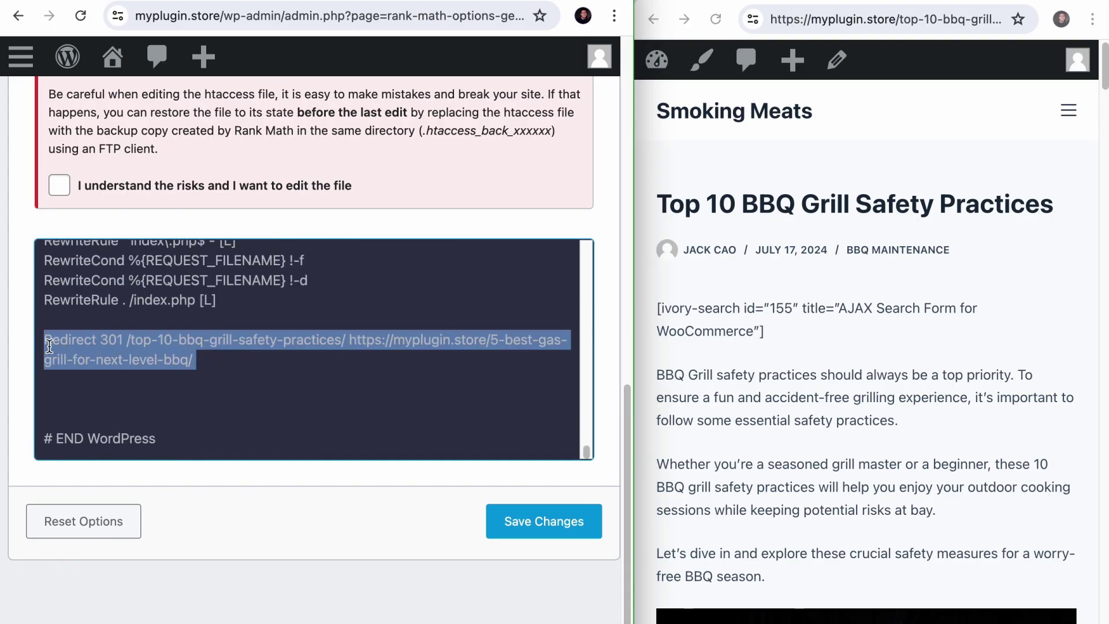
{"action": "left_click", "coordinate": [753, 173]}
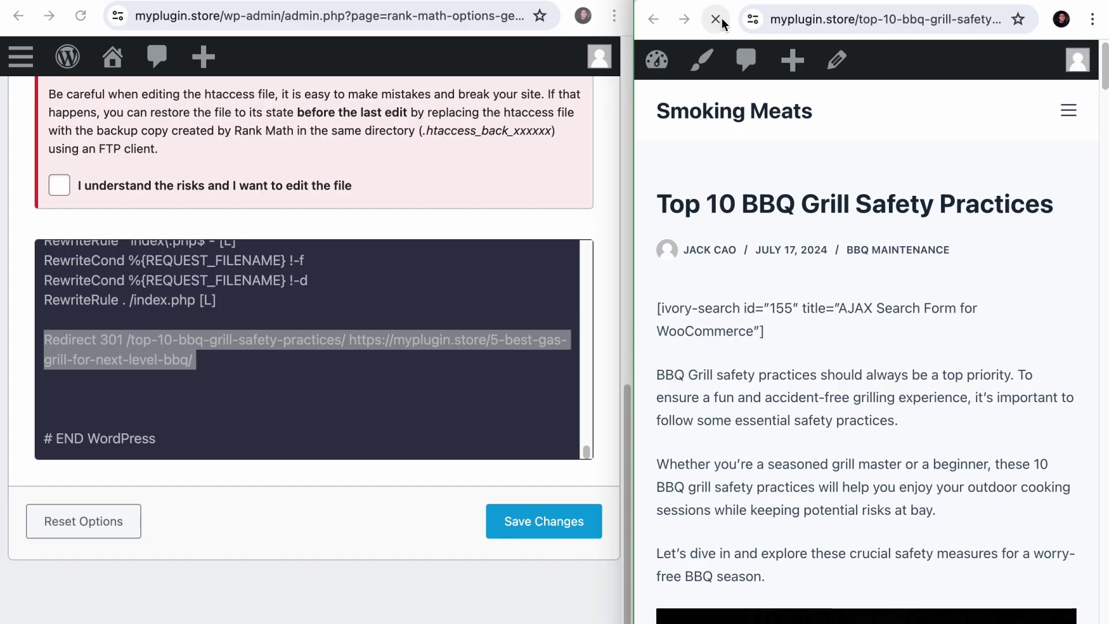
{"action": "left_click", "coordinate": [888, 18]}
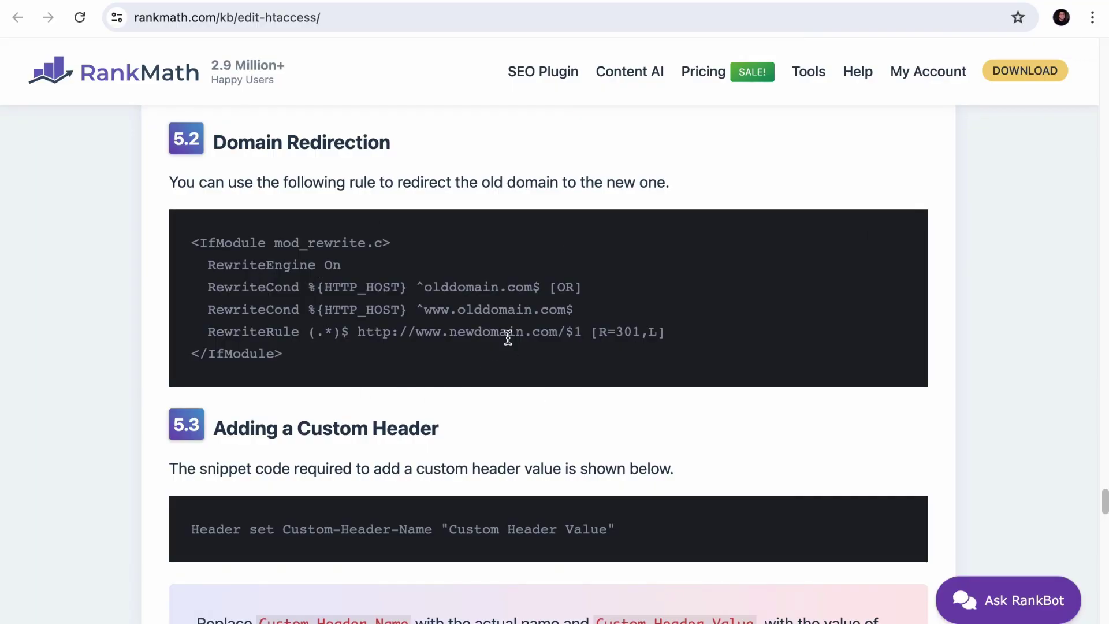
Review the snippet's olddomain.com conditions, new-domain target and (.*)$ pattern.
{"action": "left_click_drag", "start_coordinate": [423, 284], "coordinate": [539, 287]}
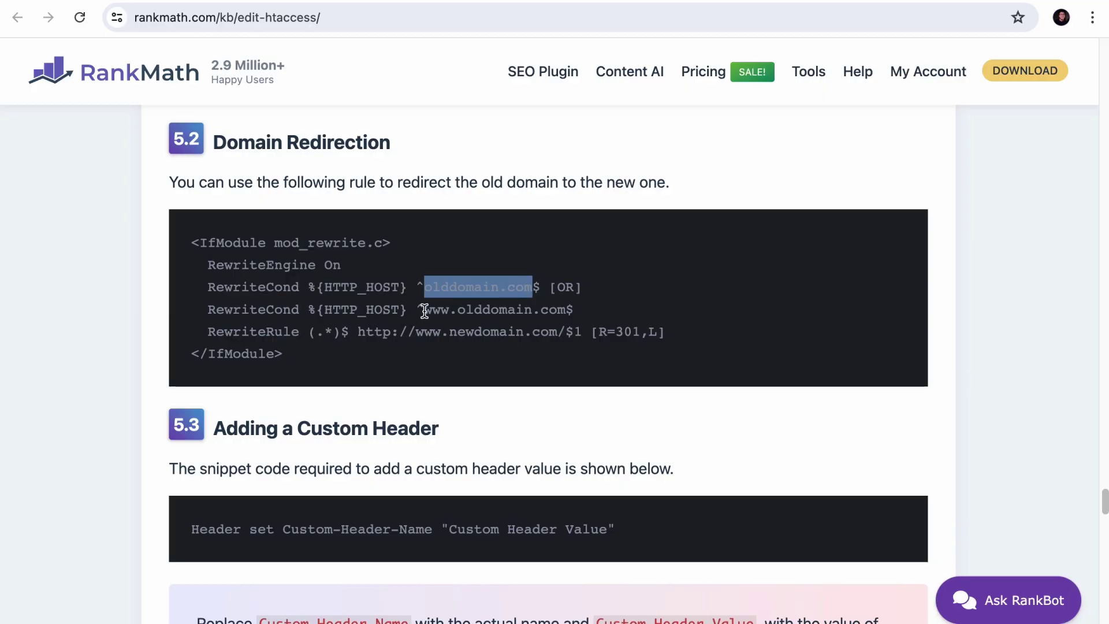
{"action": "left_click_drag", "start_coordinate": [424, 310], "coordinate": [570, 311]}
{"action": "left_click", "coordinate": [571, 310]}
{"action": "left_click_drag", "start_coordinate": [363, 334], "coordinate": [541, 336]}
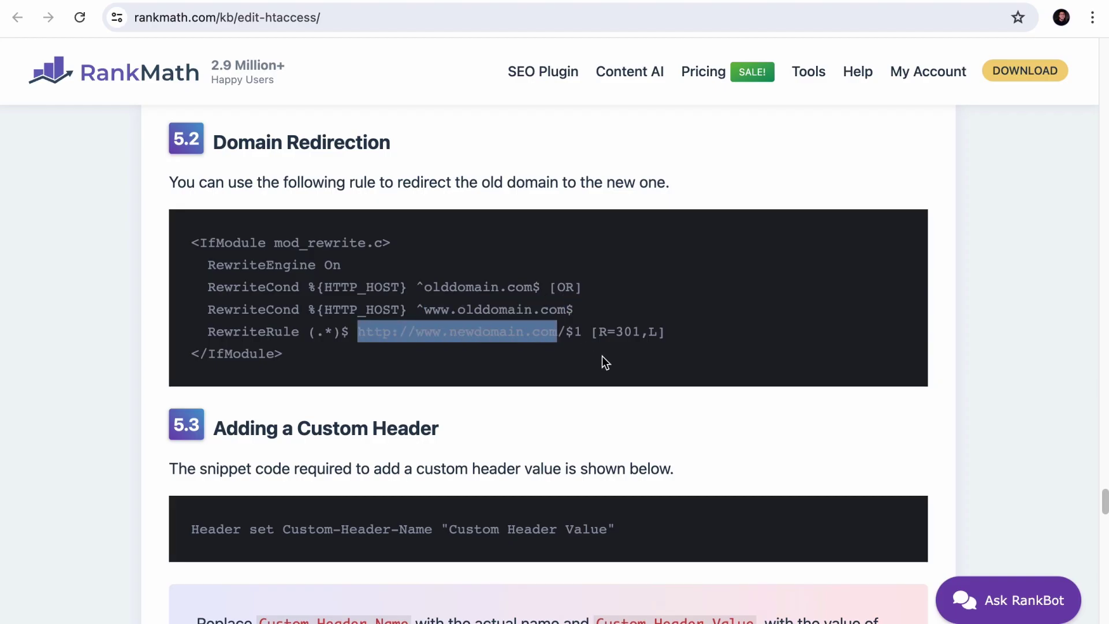
{"action": "left_click_drag", "start_coordinate": [349, 332], "coordinate": [314, 333]}
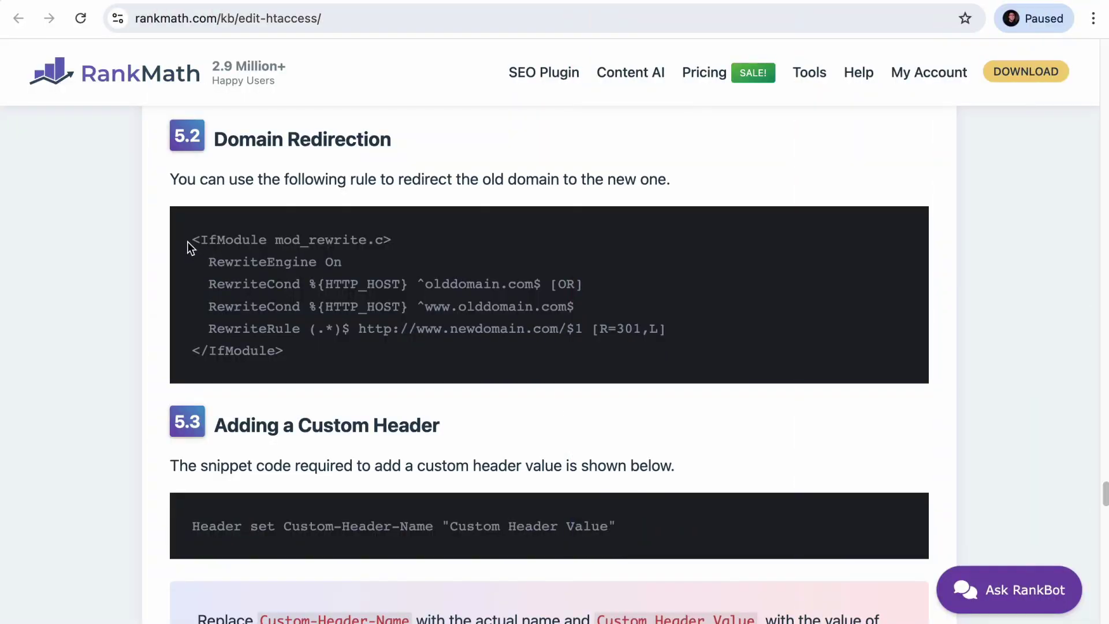
Copy the whole Domain Redirection code block.
{"action": "left_click_drag", "start_coordinate": [191, 240], "coordinate": [275, 357]}
{"action": "right_click", "coordinate": [249, 282]}
{"action": "left_click", "coordinate": [269, 317]}
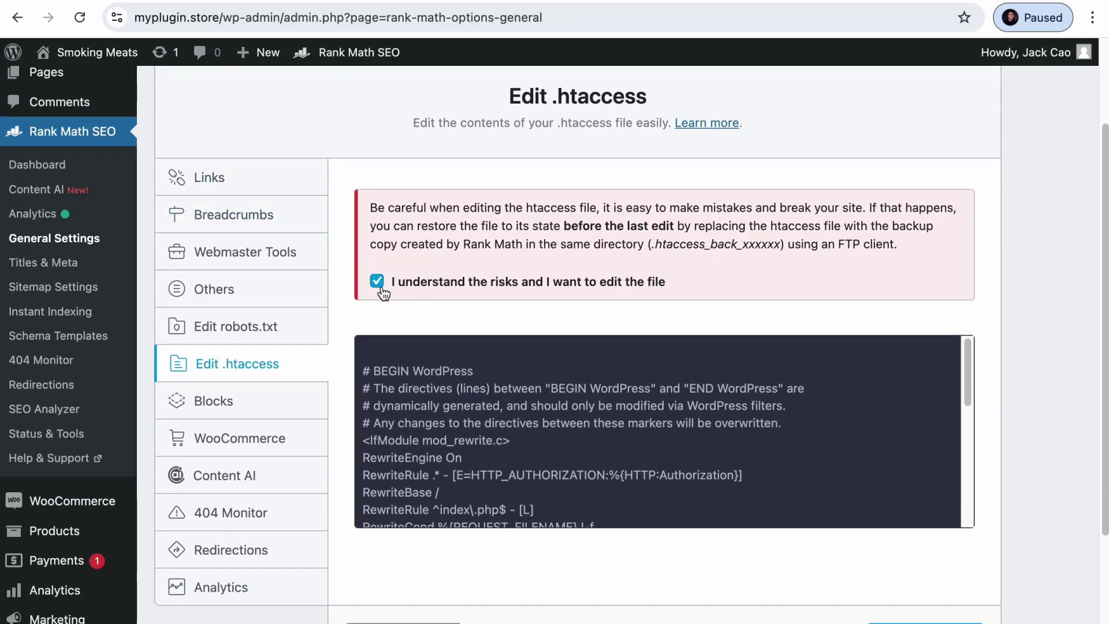
Paste the domain redirection block at the top of the .htaccess, above the WordPress rules.
{"action": "left_click", "coordinate": [429, 349]}
{"action": "key", "text": "Return"}
{"action": "key", "text": "Return"}
{"action": "key", "text": "Return"}
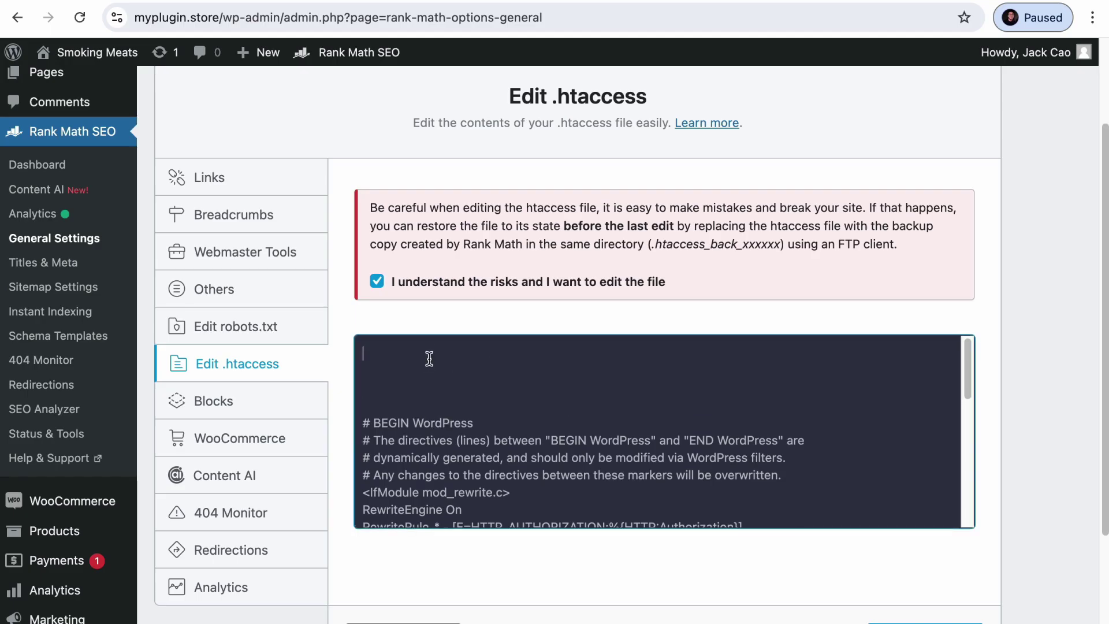
{"action": "key", "text": "super+v"}
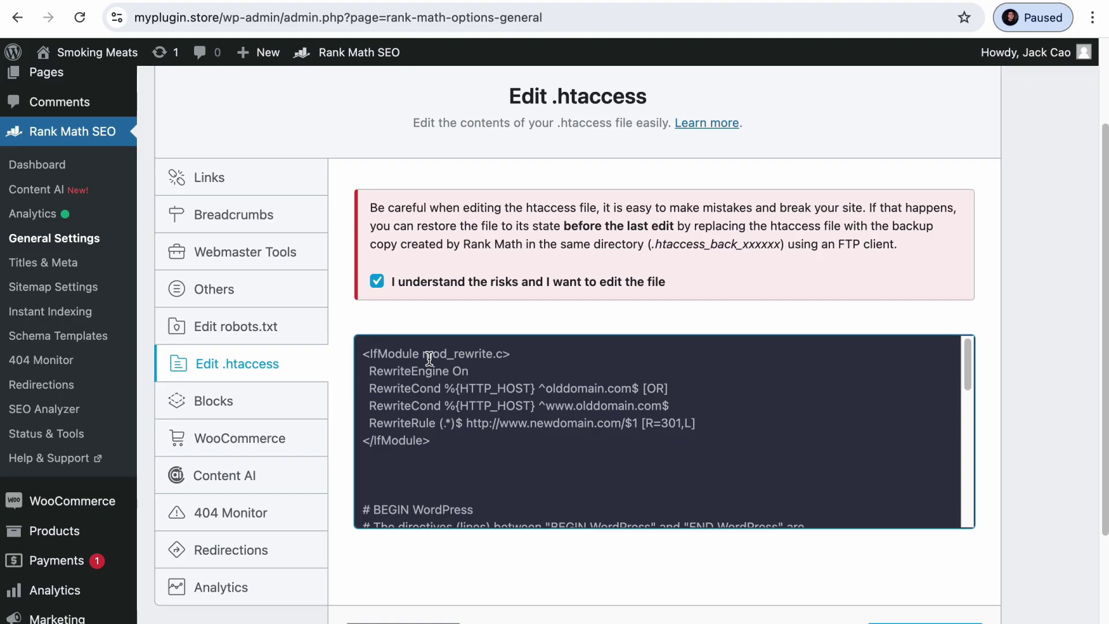
Replace olddomain.com in both RewriteCond lines with myplugin.store.
{"action": "left_click_drag", "start_coordinate": [545, 388], "coordinate": [629, 387]}
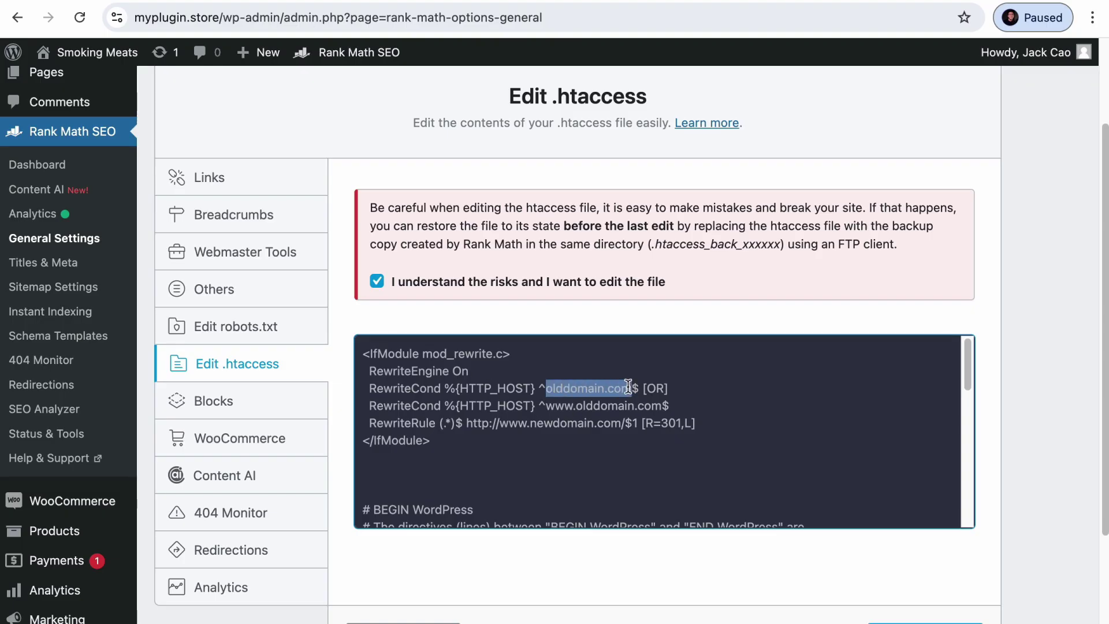
{"action": "left_click", "coordinate": [229, 17]}
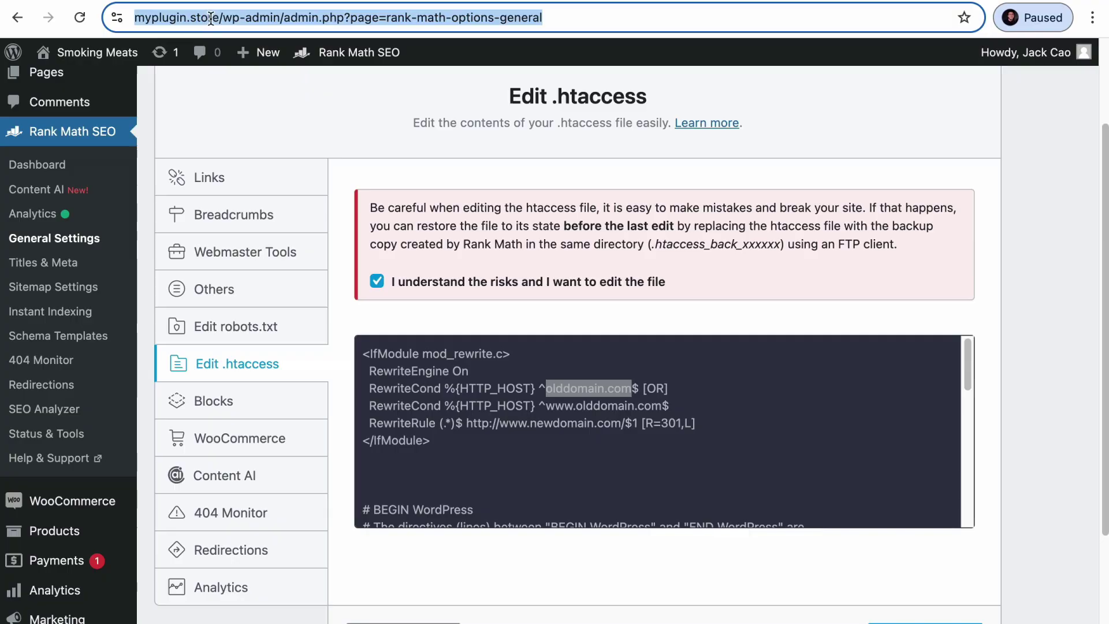
{"action": "left_click", "coordinate": [230, 19]}
{"action": "left_click_drag", "start_coordinate": [259, 17], "coordinate": [190, 19]}
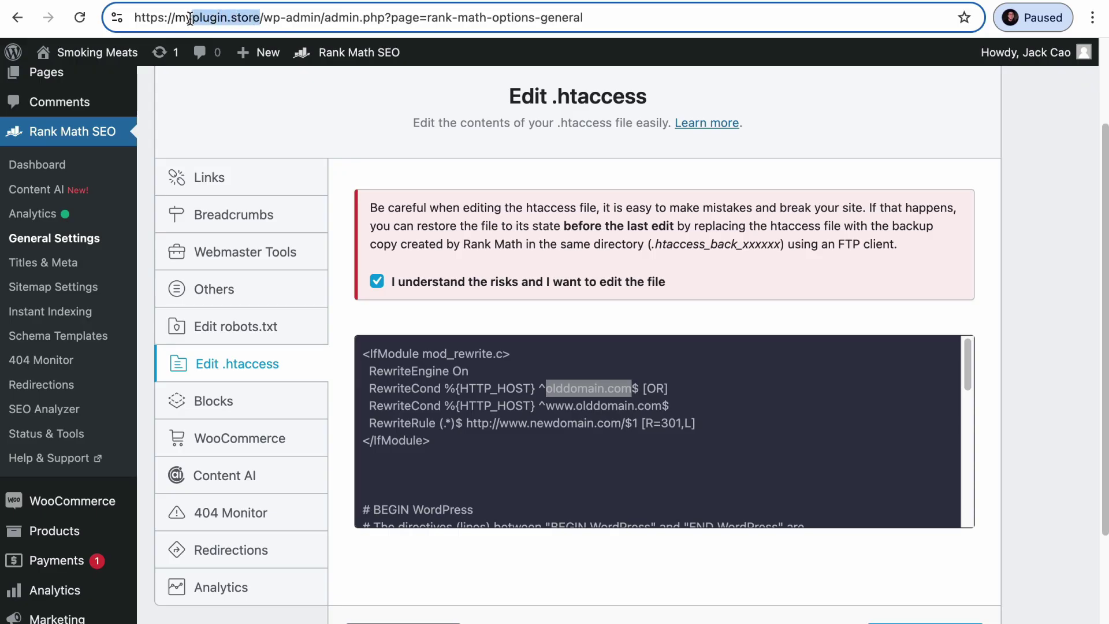
{"action": "right_click", "coordinate": [180, 20]}
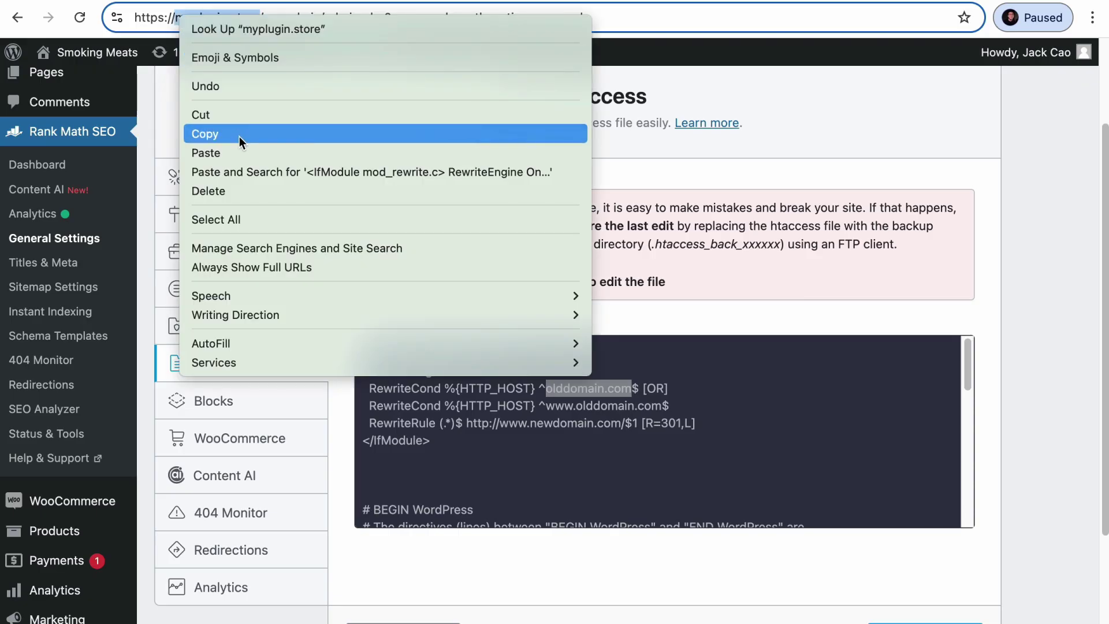
{"action": "left_click", "coordinate": [239, 137]}
{"action": "left_click", "coordinate": [519, 365]}
{"action": "right_click", "coordinate": [566, 391]}
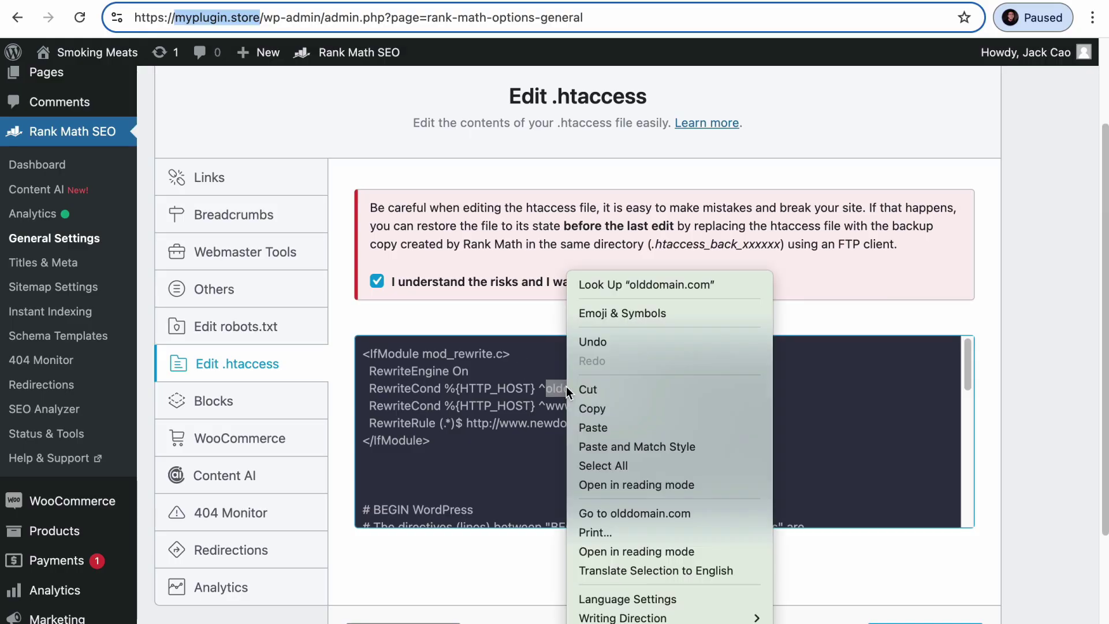
{"action": "left_click", "coordinate": [593, 427]}
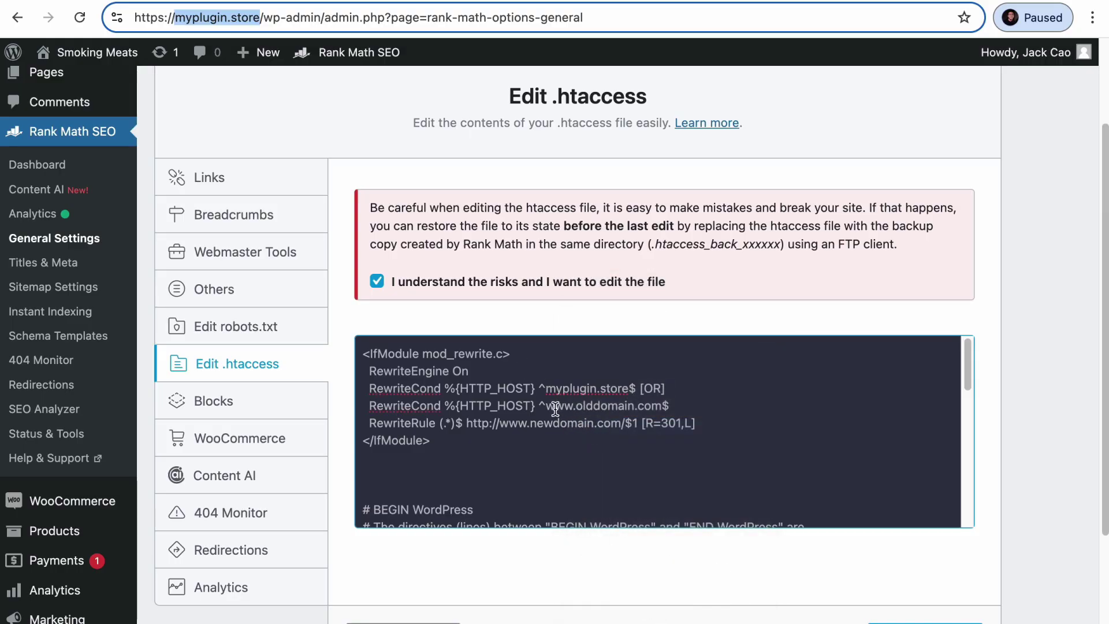
{"action": "left_click_drag", "start_coordinate": [547, 406], "coordinate": [658, 406]}
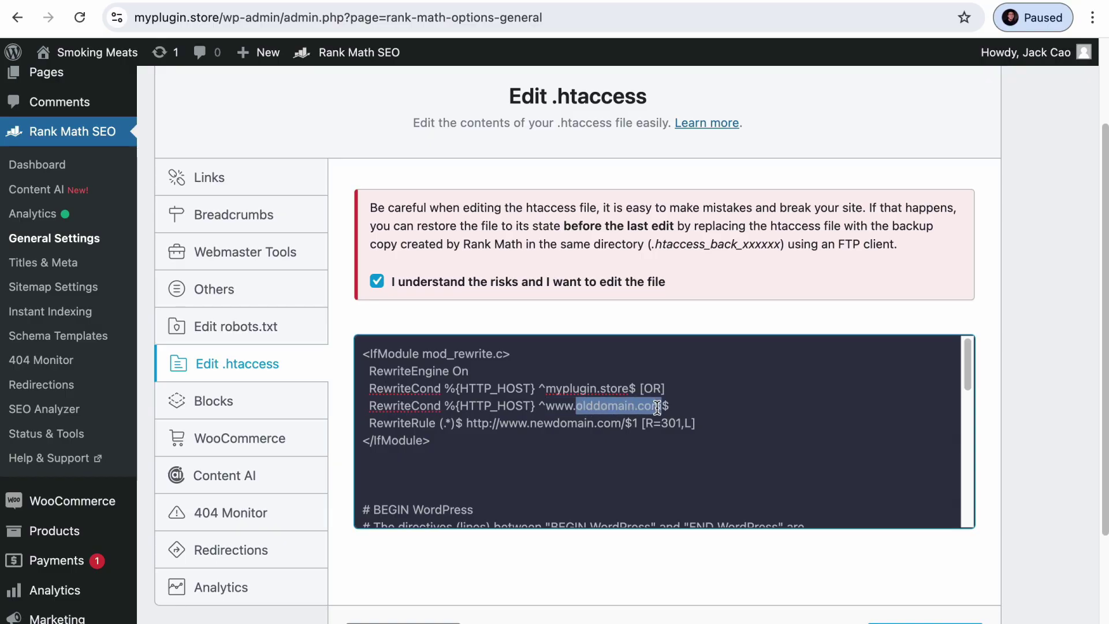
{"action": "right_click", "coordinate": [653, 412]}
{"action": "left_click", "coordinate": [666, 426]}
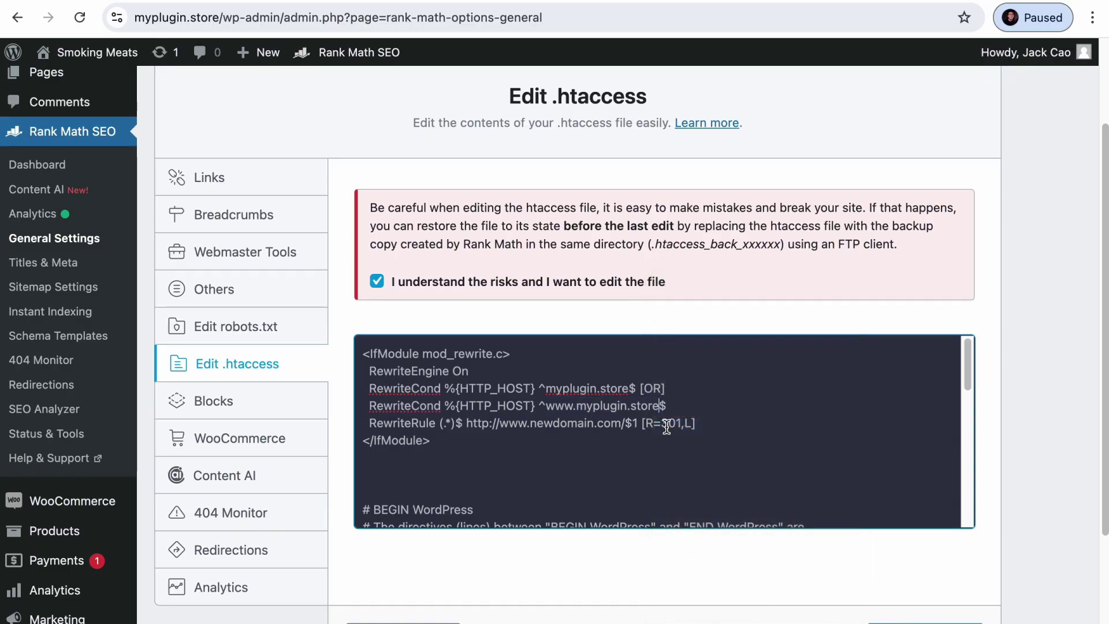
{"action": "left_click_drag", "start_coordinate": [467, 423], "coordinate": [621, 423]}
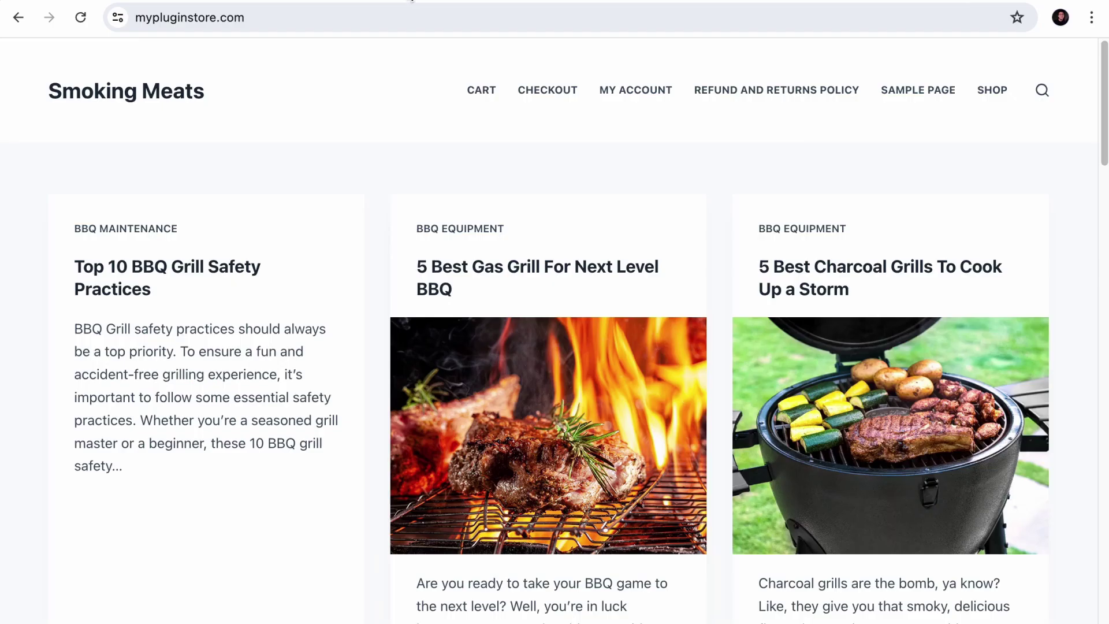
{"action": "left_click", "coordinate": [201, 19]}
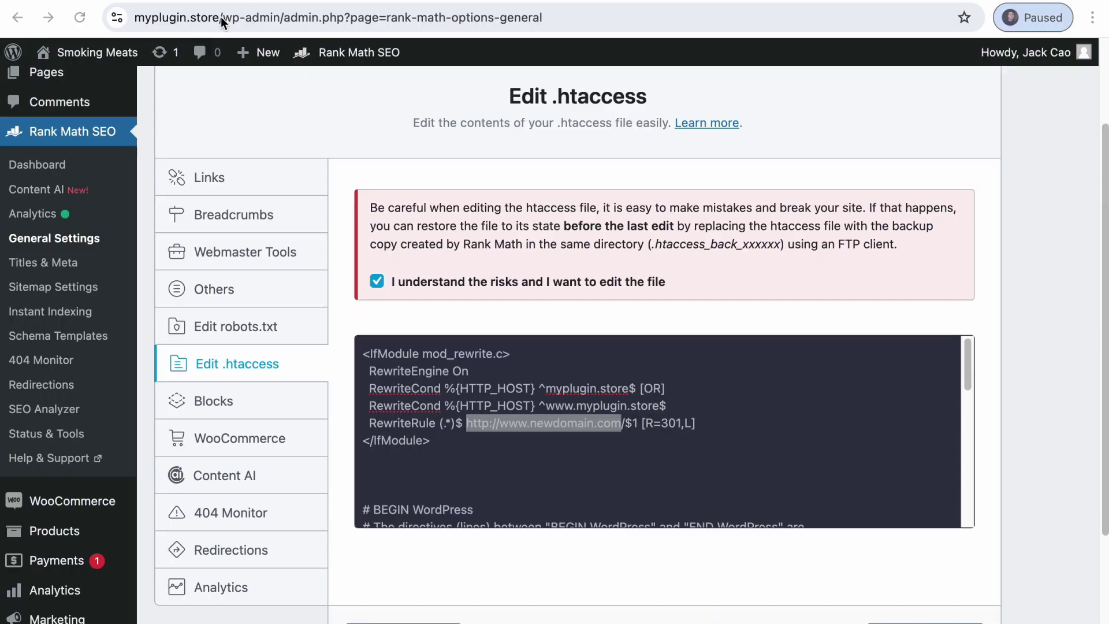
{"action": "left_click", "coordinate": [226, 19]}
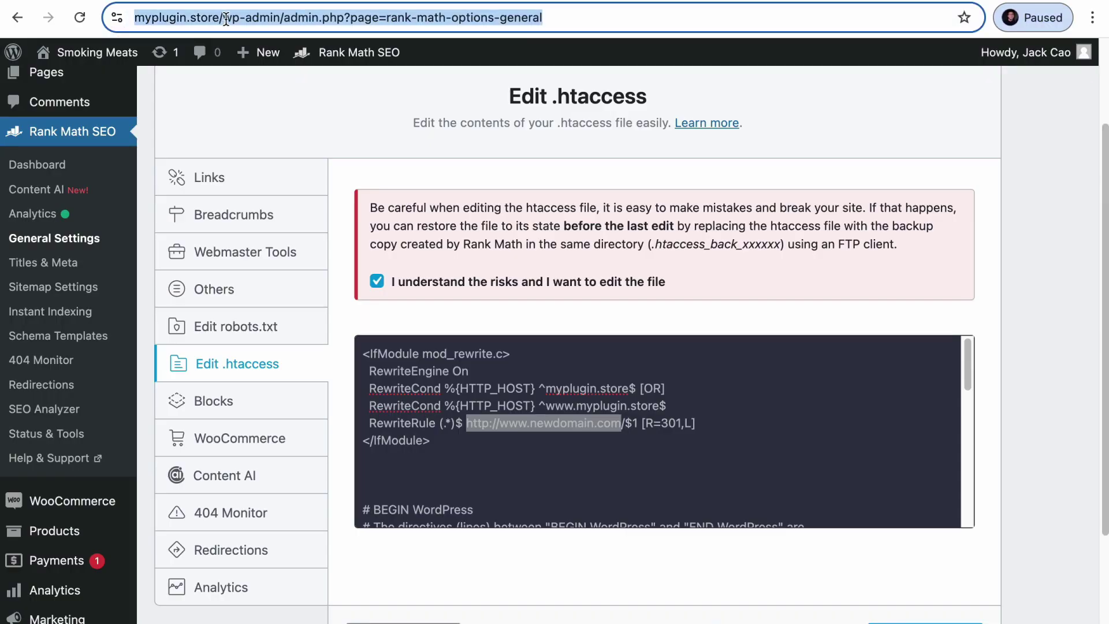
{"action": "left_click", "coordinate": [226, 18]}
{"action": "key", "text": "shift+Home"}
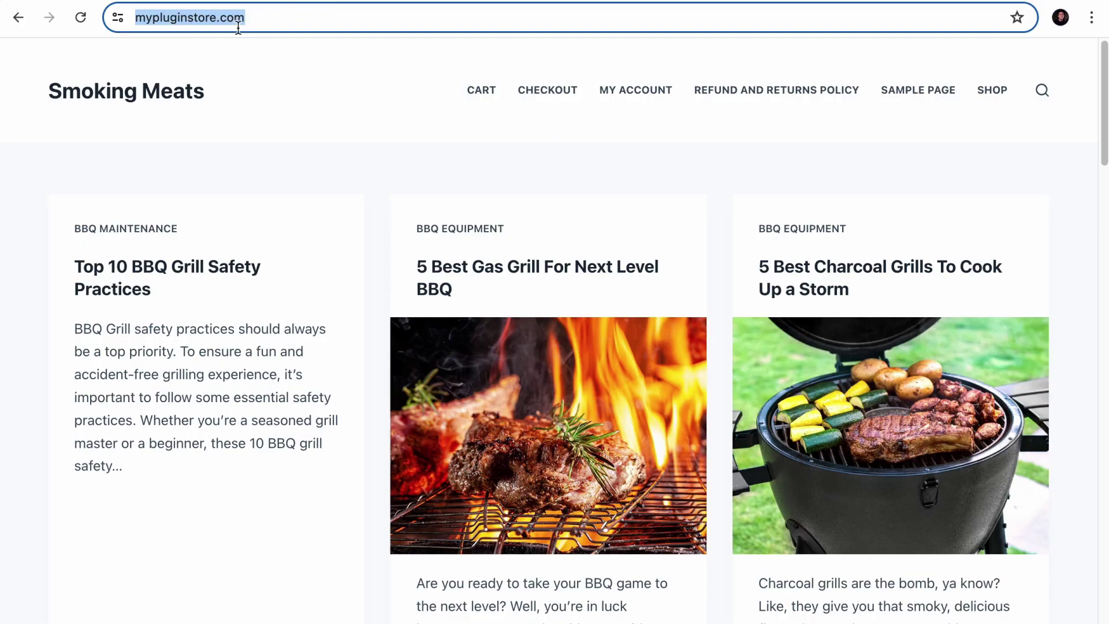
{"action": "right_click", "coordinate": [231, 26]}
{"action": "left_click", "coordinate": [261, 169]}
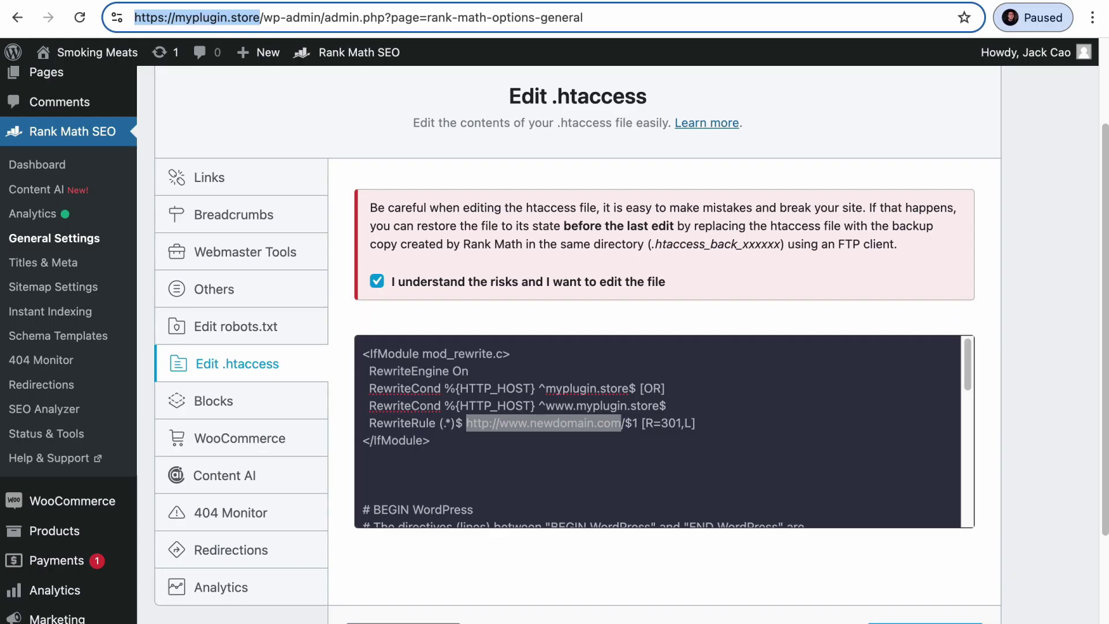
{"action": "right_click", "coordinate": [571, 434]}
{"action": "left_click", "coordinate": [589, 428]}
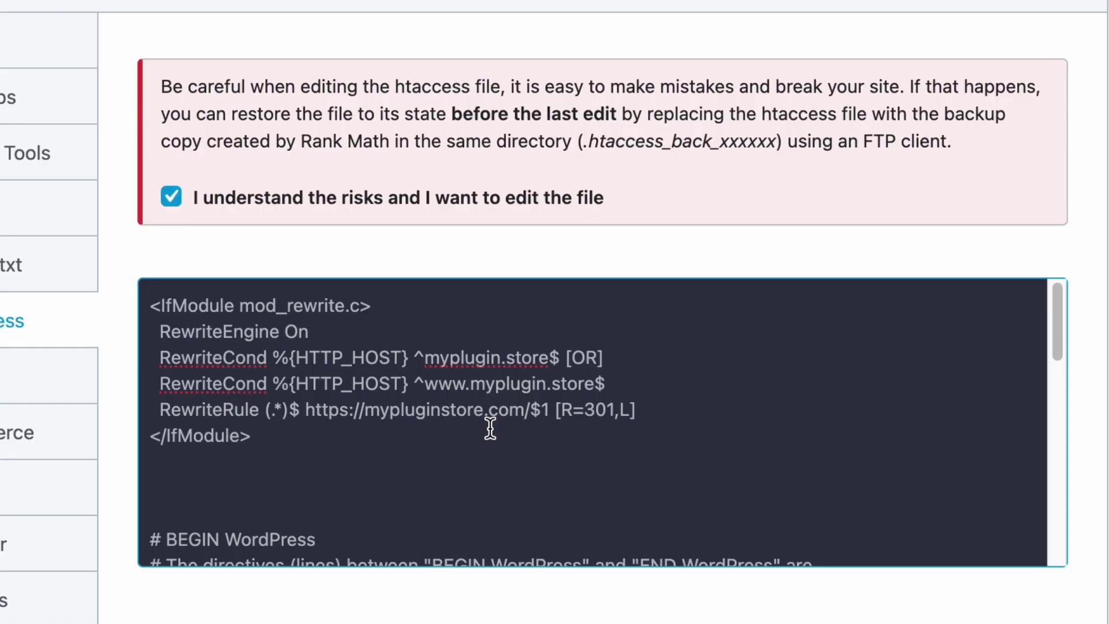
{"action": "left_click_drag", "start_coordinate": [509, 411], "coordinate": [541, 411]}
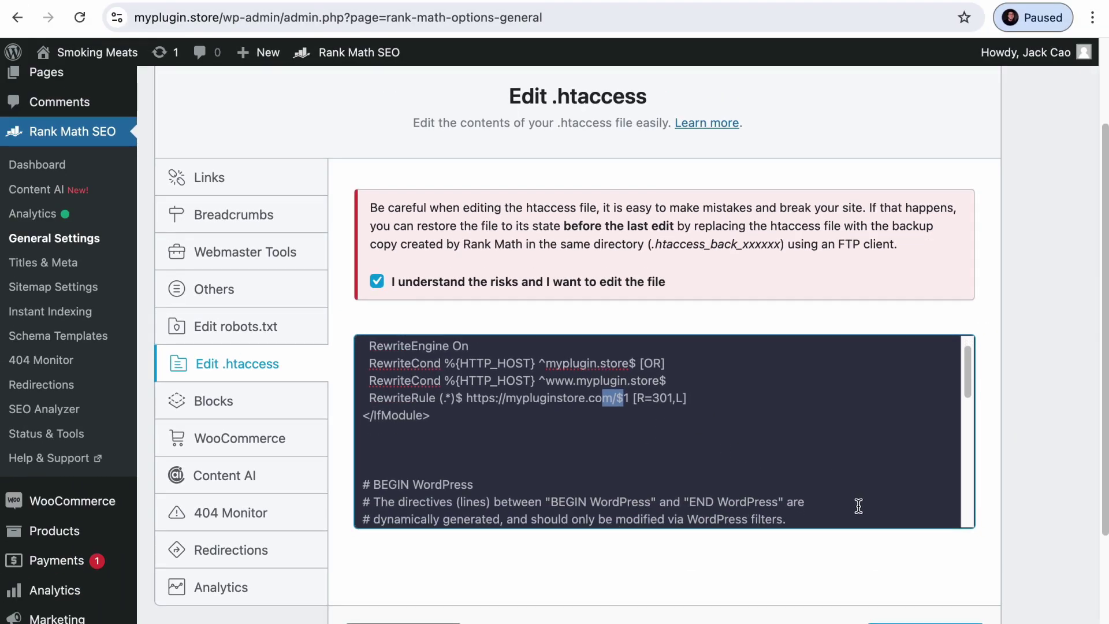
{"action": "scroll", "coordinate": [857, 497], "scroll_direction": "down", "scroll_amount": 5}
{"action": "scroll", "coordinate": [907, 548], "scroll_direction": "up", "scroll_amount": 5}
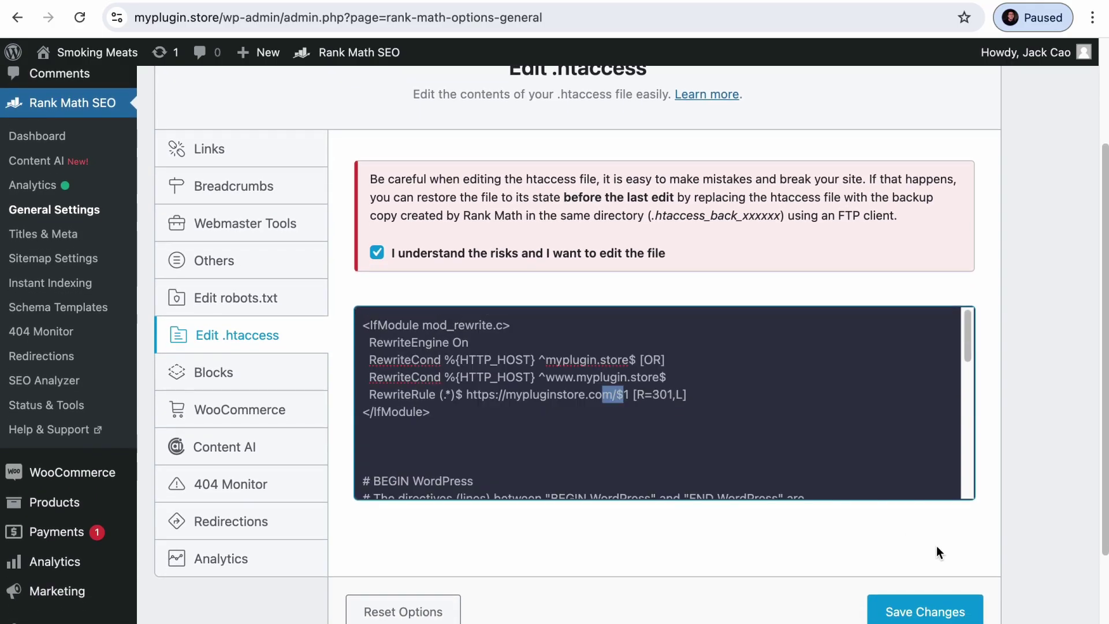
{"action": "scroll", "coordinate": [938, 552], "scroll_direction": "down", "scroll_amount": 2}
{"action": "left_click", "coordinate": [924, 512]}
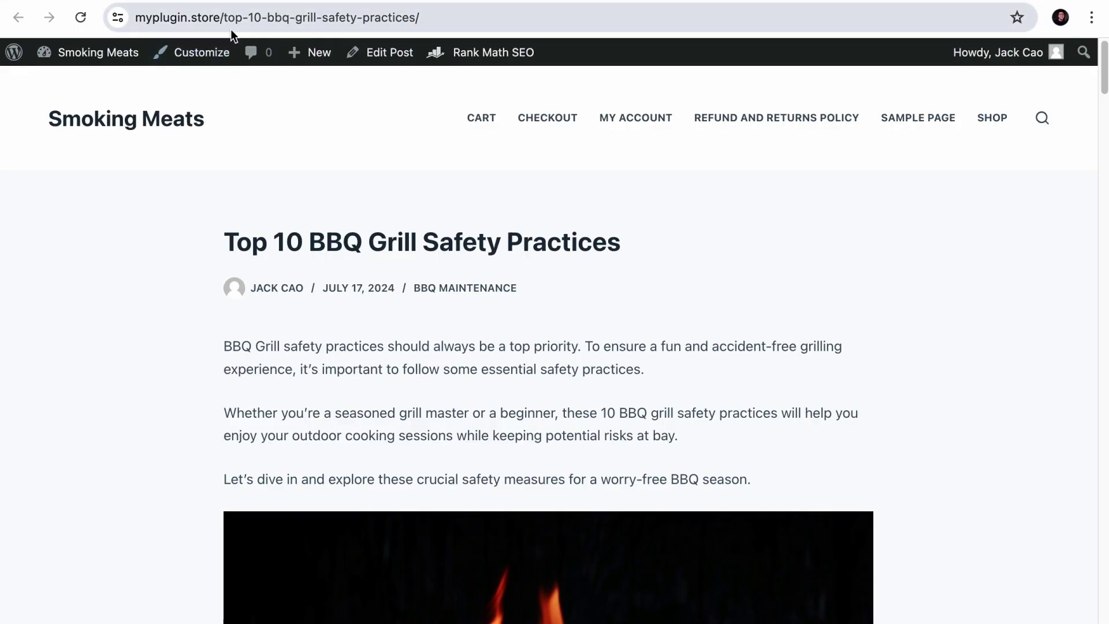
{"action": "left_click", "coordinate": [83, 25]}
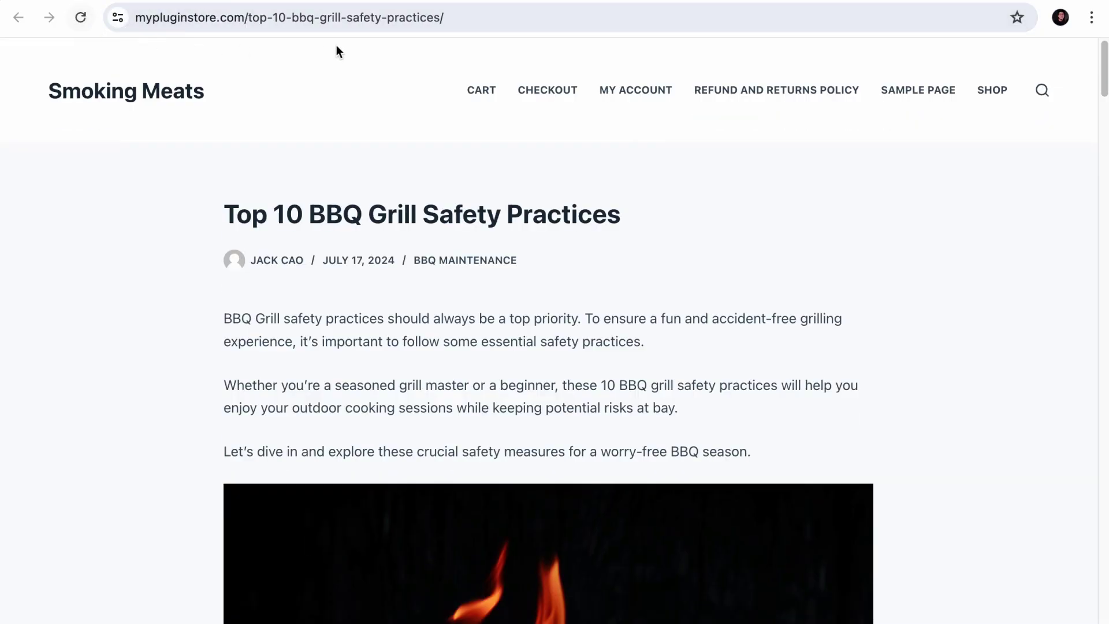
{"action": "left_click", "coordinate": [459, 24]}
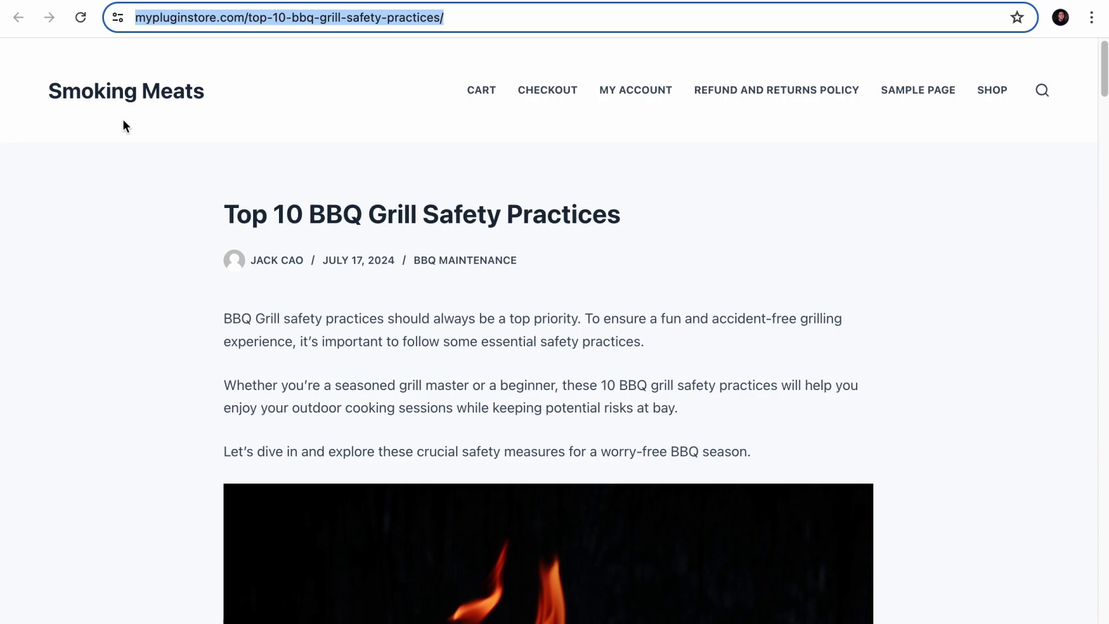
{"action": "left_click", "coordinate": [464, 23]}
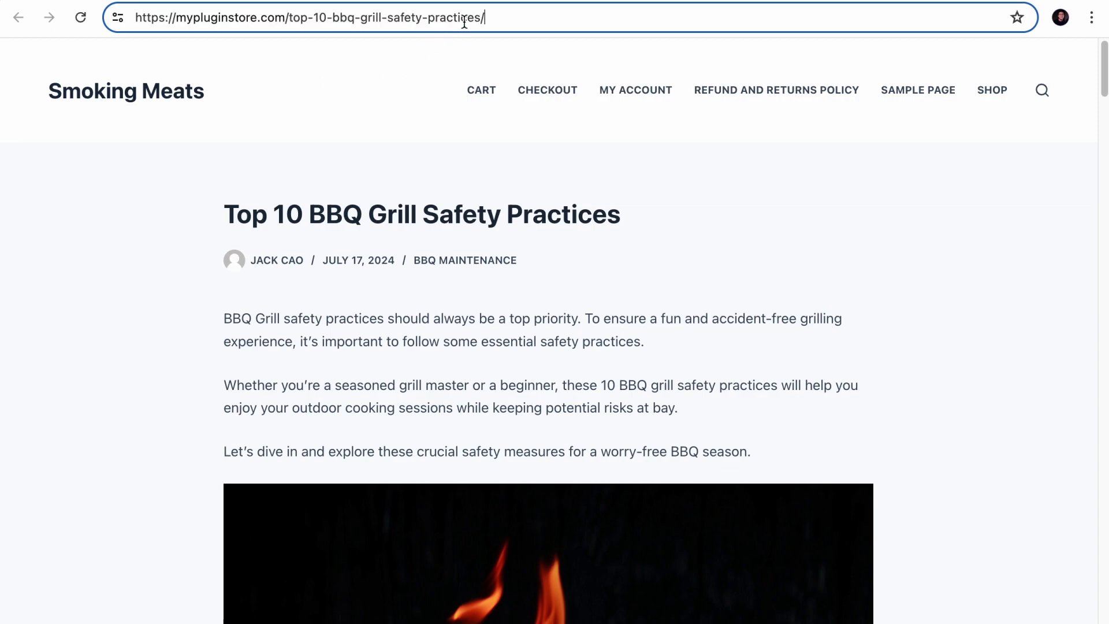
{"action": "left_click_drag", "start_coordinate": [511, 15], "coordinate": [281, 11]}
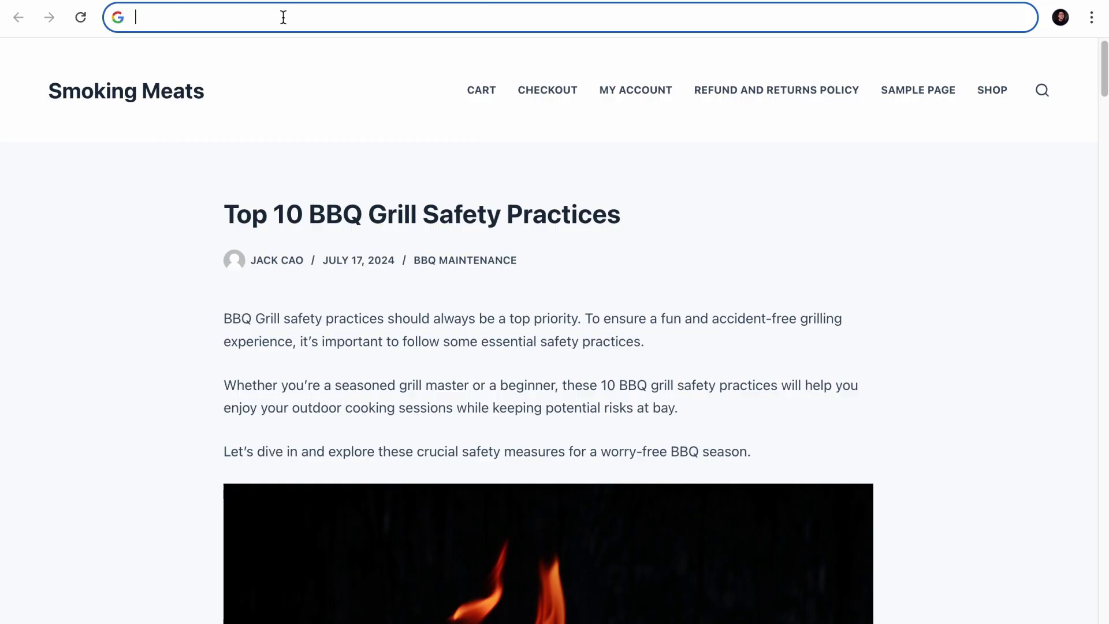
{"action": "key", "text": "ctrl+v"}
{"action": "key", "text": "Return"}
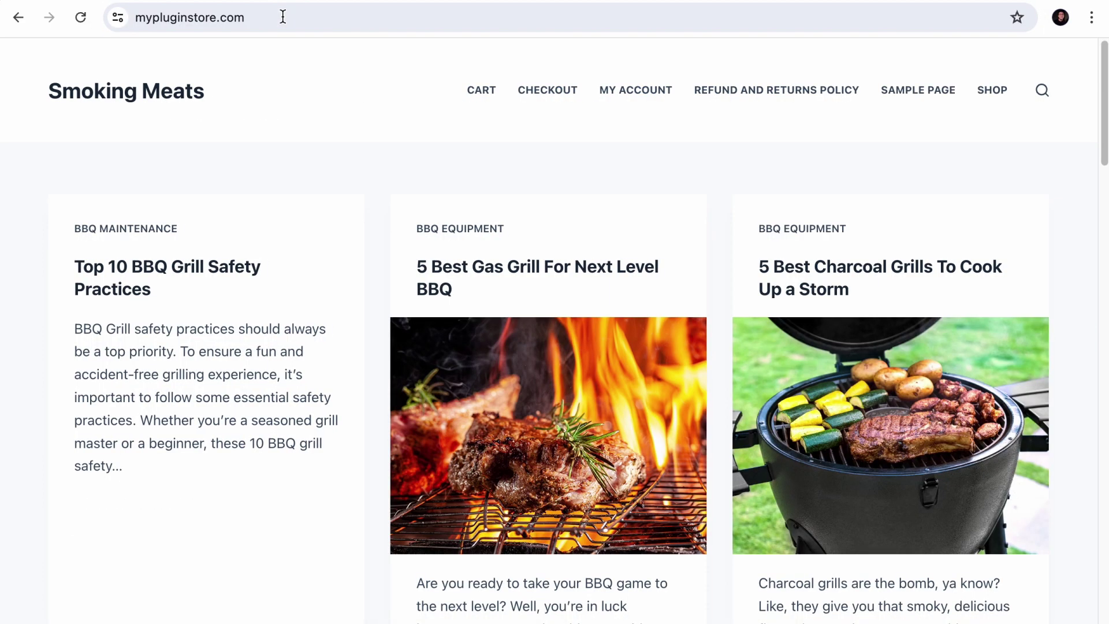
{"action": "left_click", "coordinate": [284, 17]}
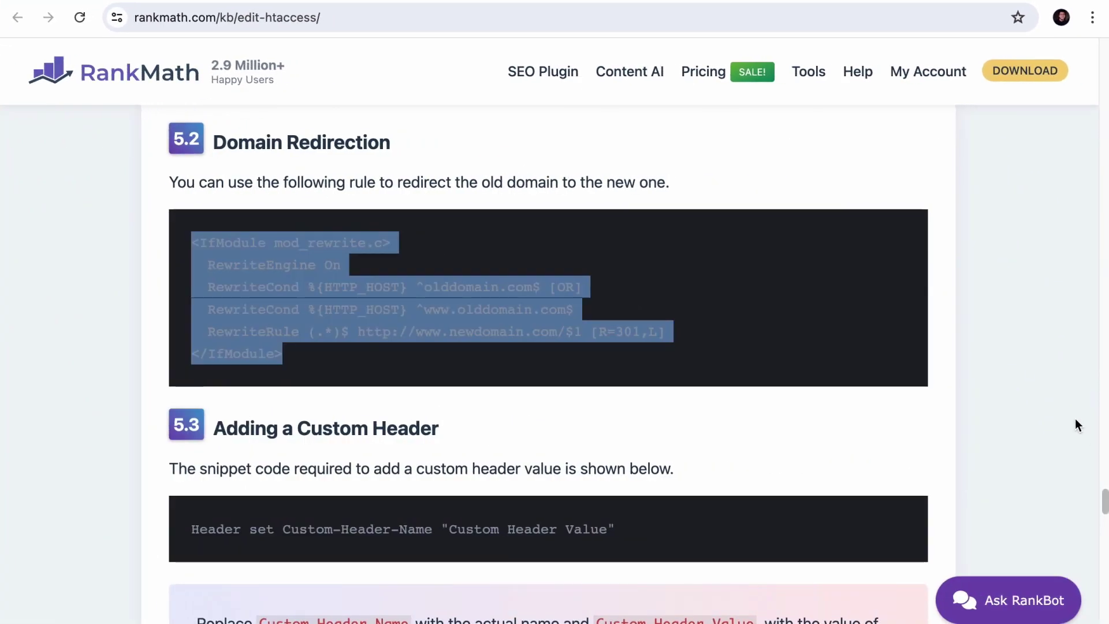
{"action": "left_click", "coordinate": [464, 170]}
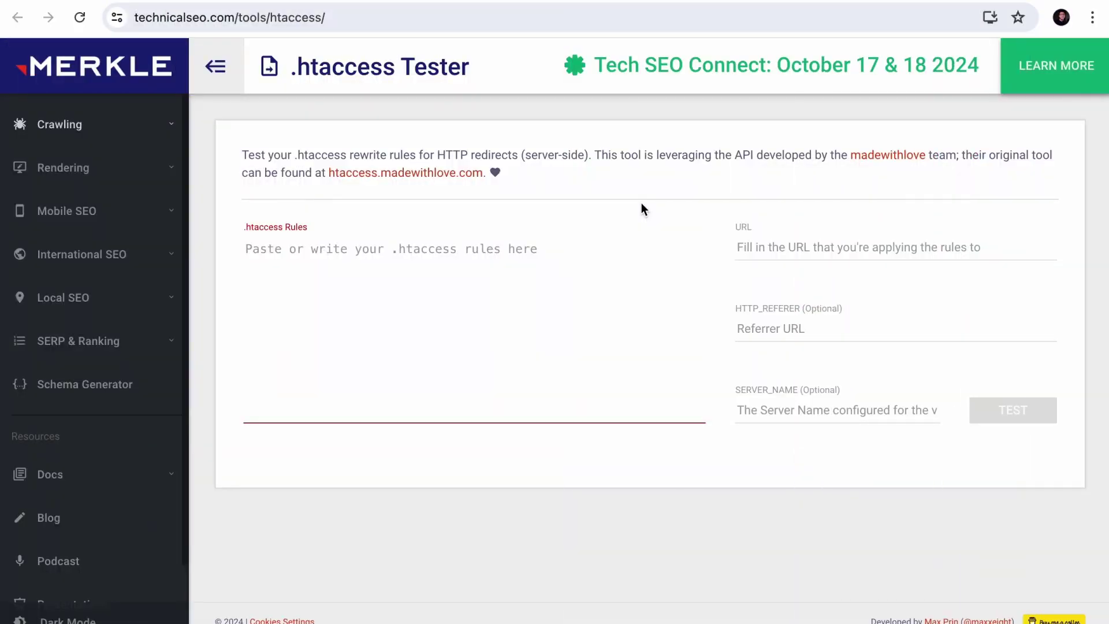
Test the three myplugin.store redirect rules against the grill-safety post URL in Merkle's tester.
{"action": "left_click", "coordinate": [461, 19]}
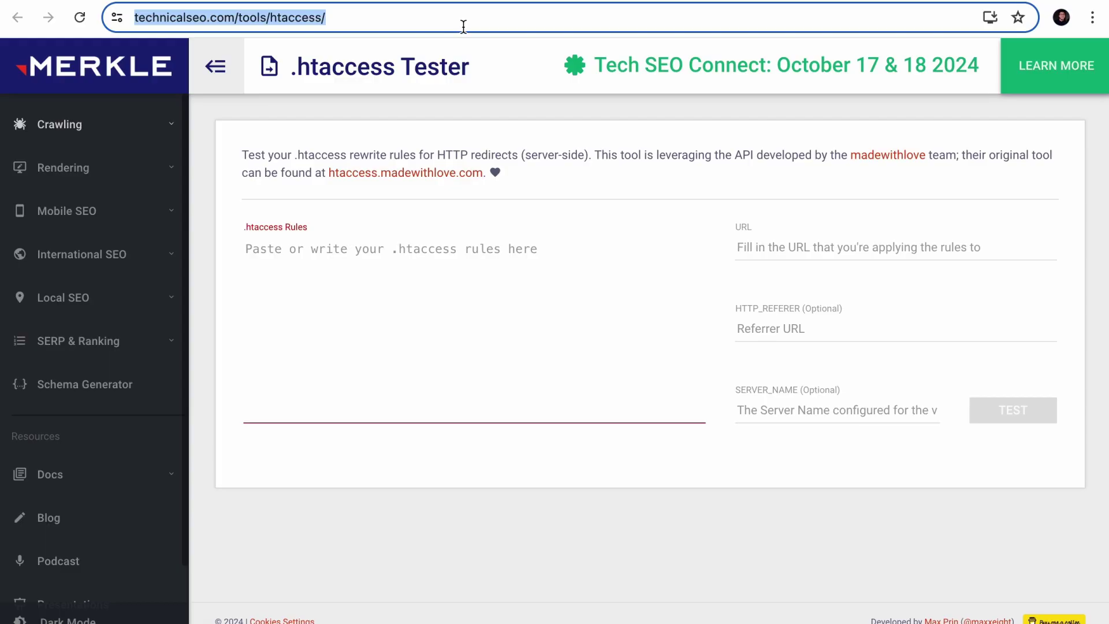
{"action": "left_click", "coordinate": [383, 262]}
{"action": "key", "text": "ctrl+v"}
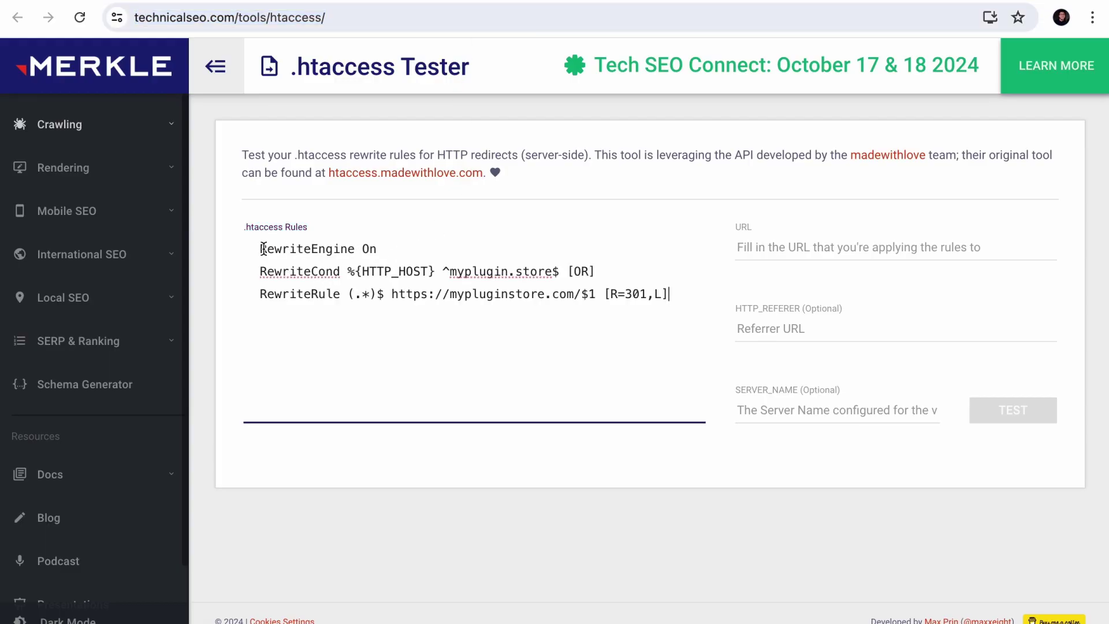
{"action": "left_click_drag", "start_coordinate": [262, 248], "coordinate": [665, 321]}
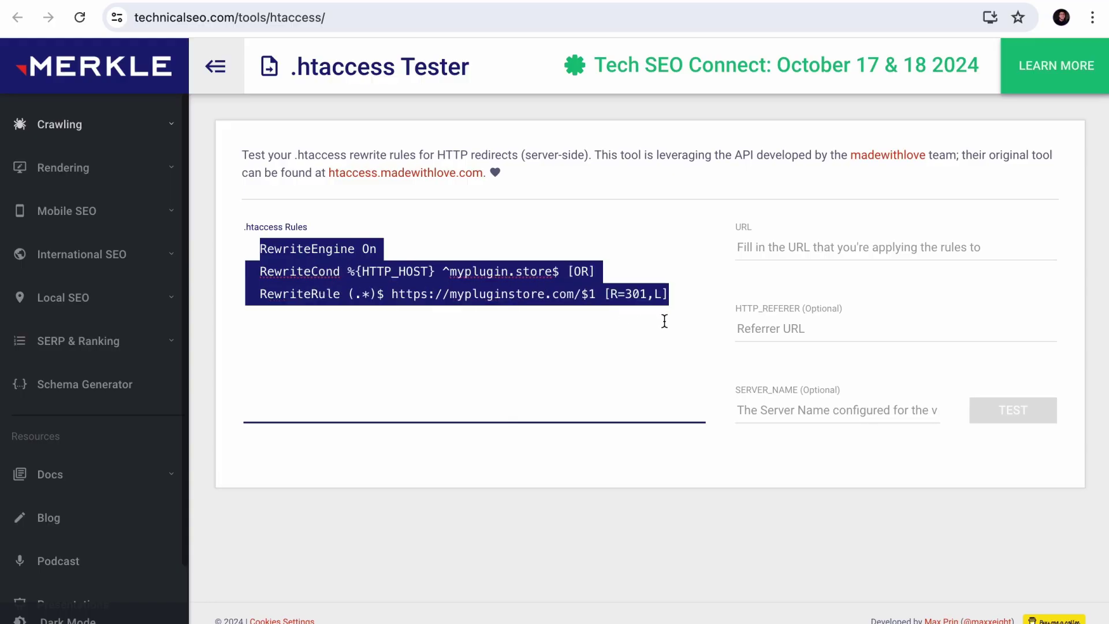
{"action": "left_click", "coordinate": [766, 245]}
{"action": "key", "text": "ctrl+v"}
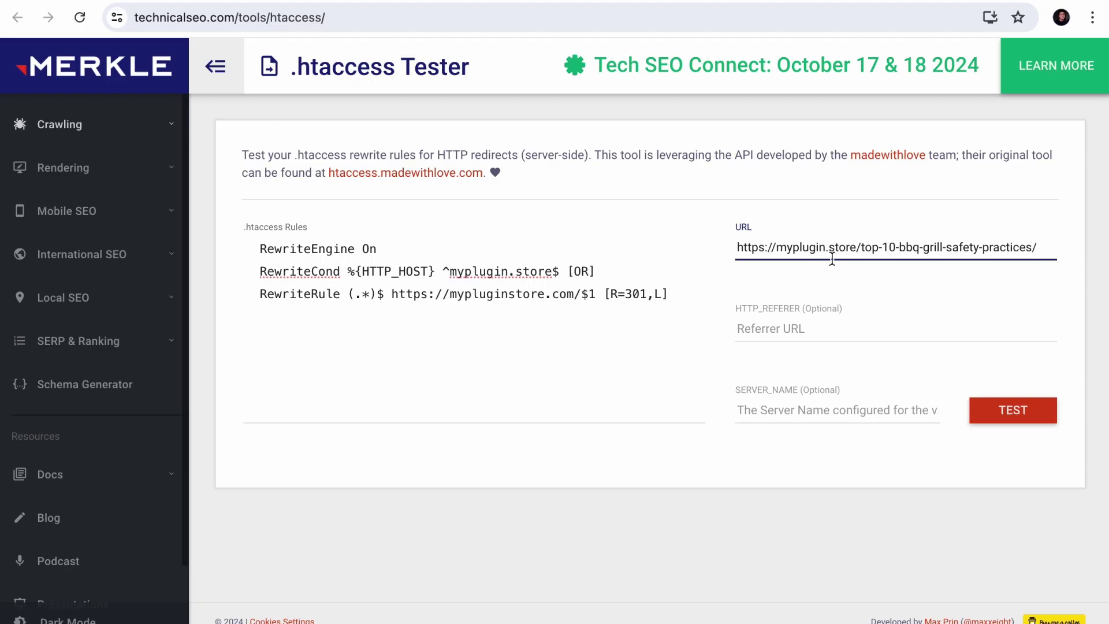
{"action": "left_click", "coordinate": [1006, 404]}
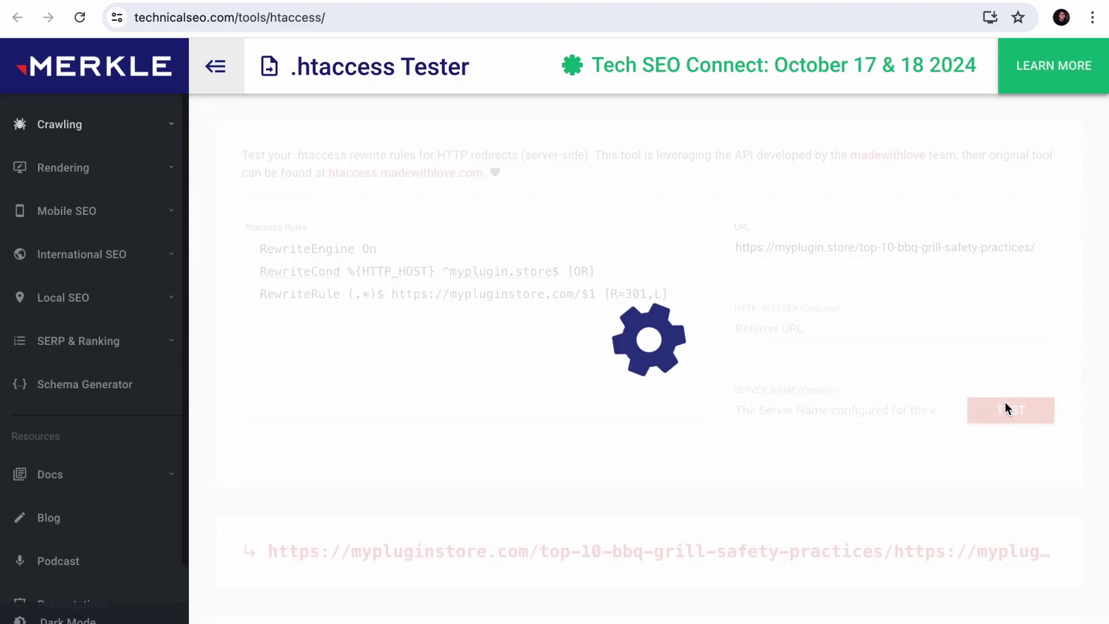
{"action": "scroll", "coordinate": [692, 377], "scroll_direction": "down", "scroll_amount": 5}
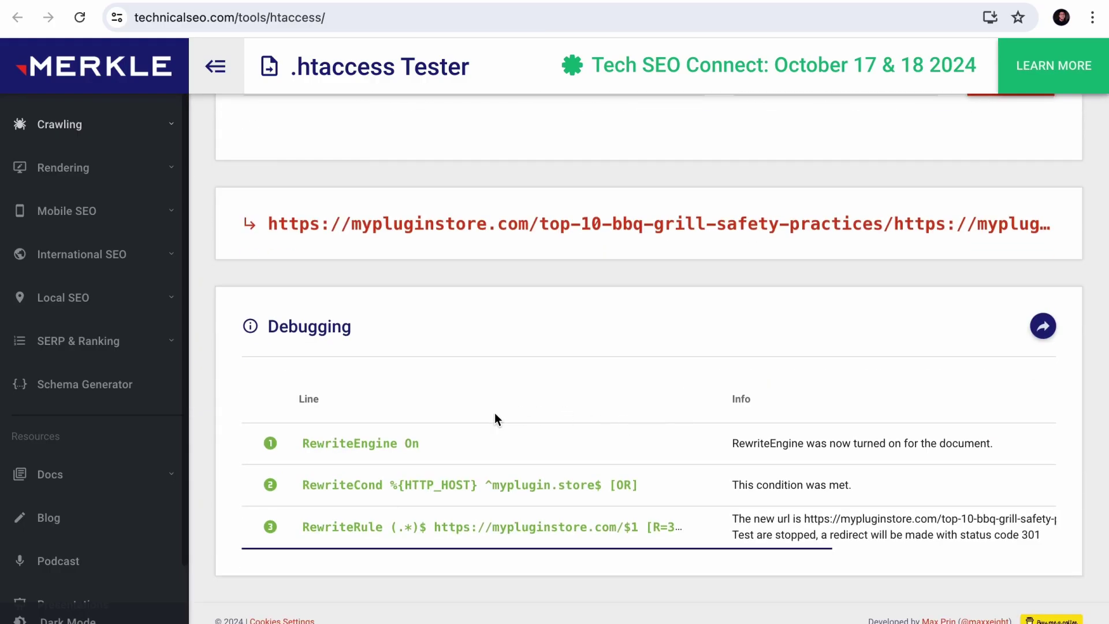
{"action": "left_click_drag", "start_coordinate": [666, 550], "coordinate": [285, 483]}
{"action": "scroll", "coordinate": [358, 312], "scroll_direction": "up", "scroll_amount": 5}
Add '!' after the (.*)$ RewriteRule pattern and rerun the test.
{"action": "left_click", "coordinate": [384, 295]}
{"action": "type", "text": "!"}
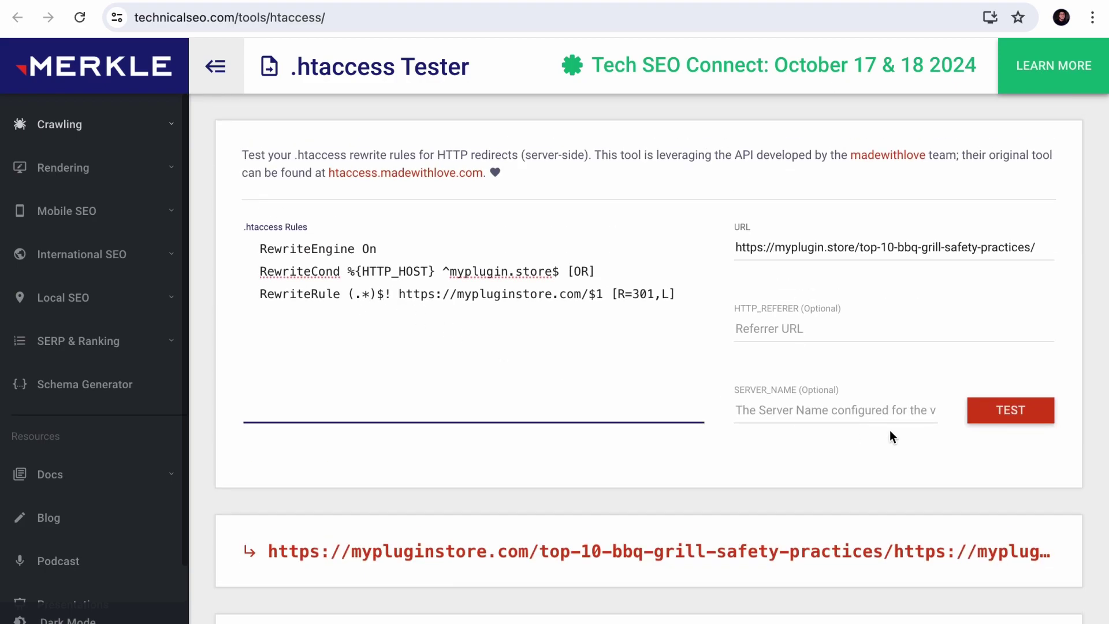
{"action": "left_click", "coordinate": [1001, 415]}
{"action": "scroll", "coordinate": [850, 438], "scroll_direction": "down", "scroll_amount": 4}
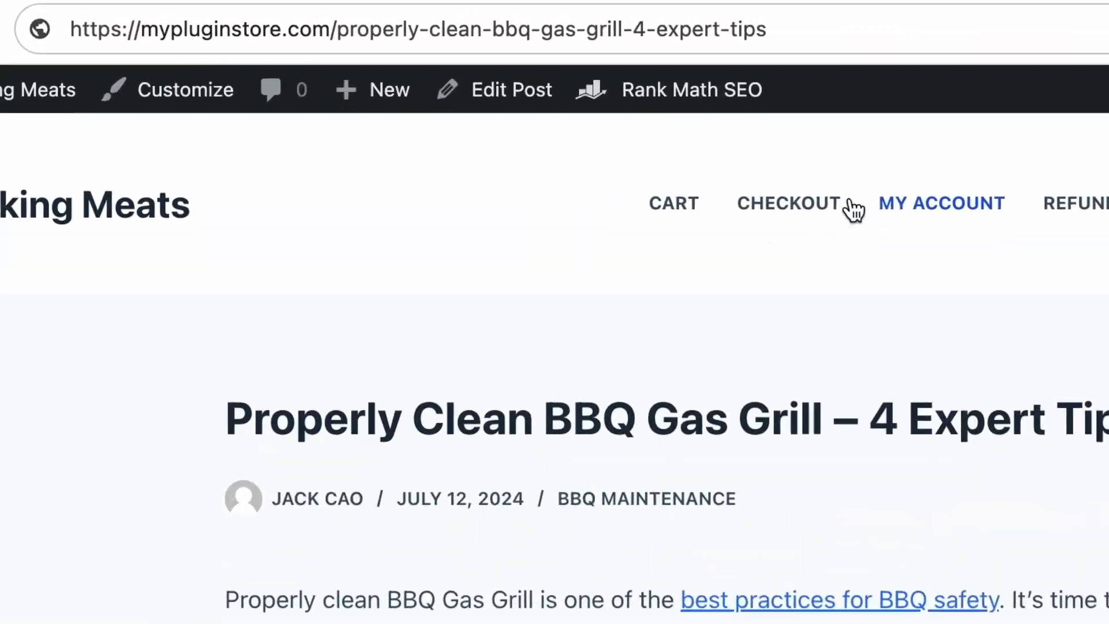
Append a trailing '/' to the gas-grill cleaning post's address.
{"action": "left_click", "coordinate": [820, 30]}
{"action": "left_click", "coordinate": [817, 30]}
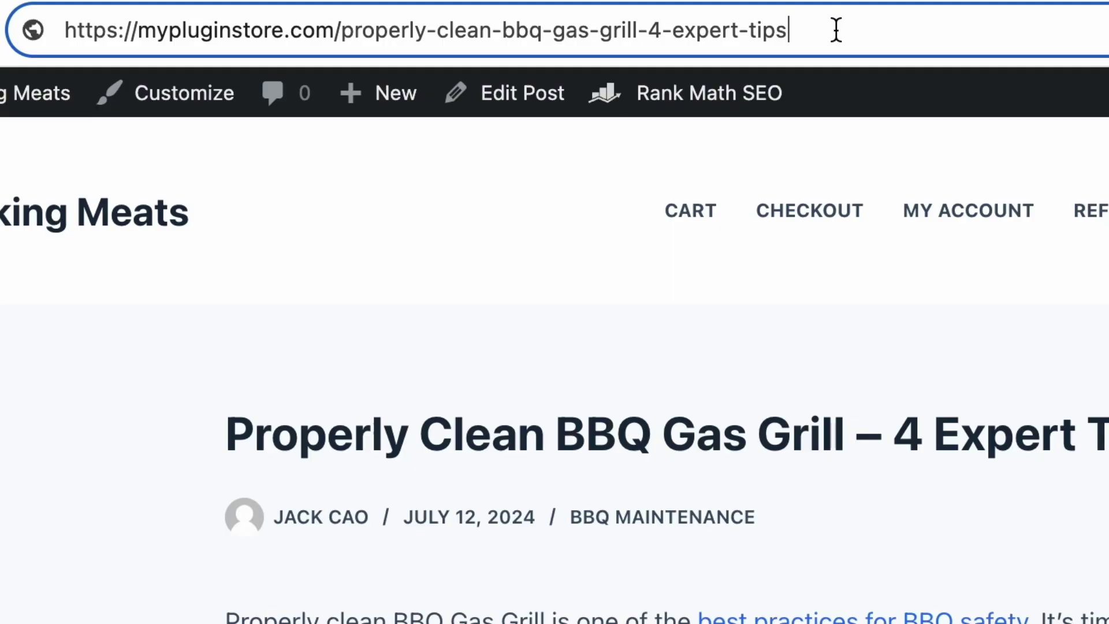
{"action": "type", "text": "/"}
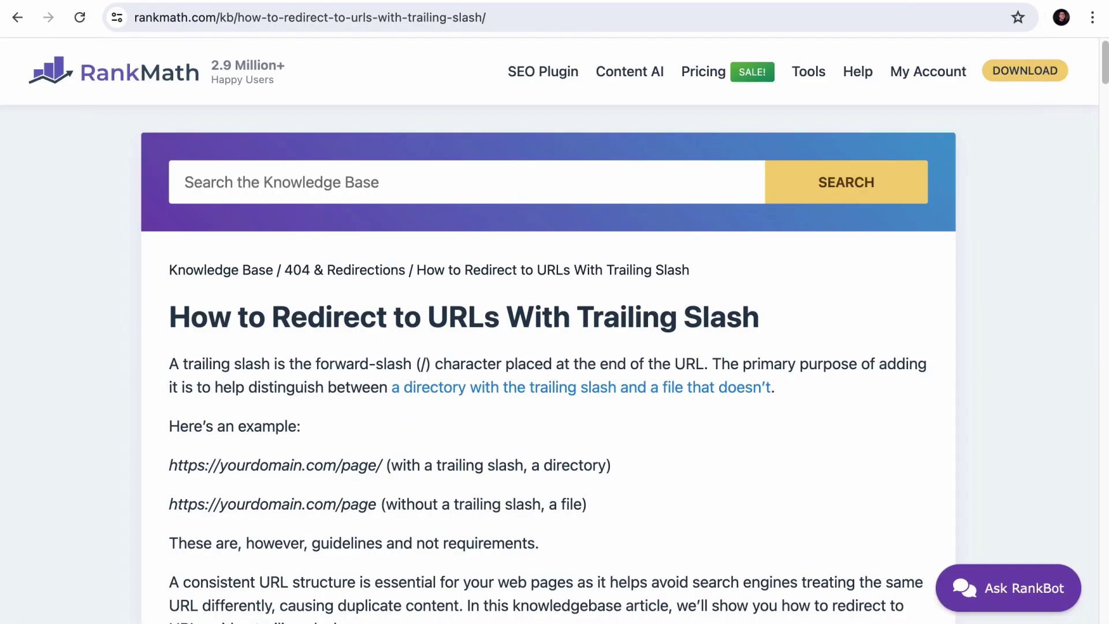
Jump to the trailing-slash section and select the Force trailing slash code and its Apache-only note.
{"action": "left_click", "coordinate": [833, 29]}
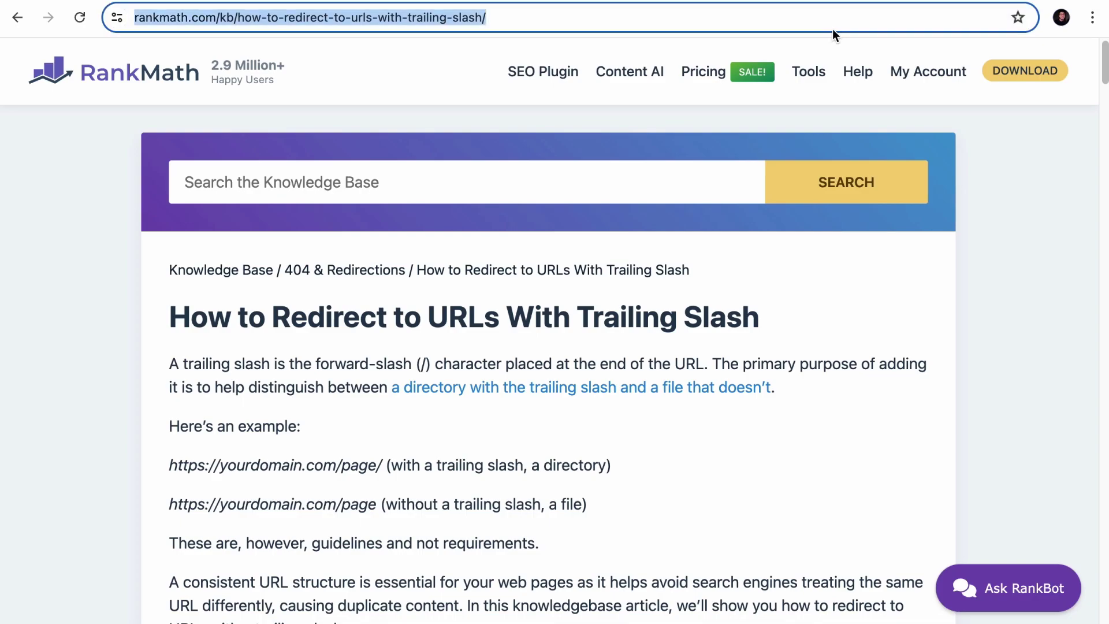
{"action": "scroll", "coordinate": [702, 278], "scroll_direction": "down", "scroll_amount": 10}
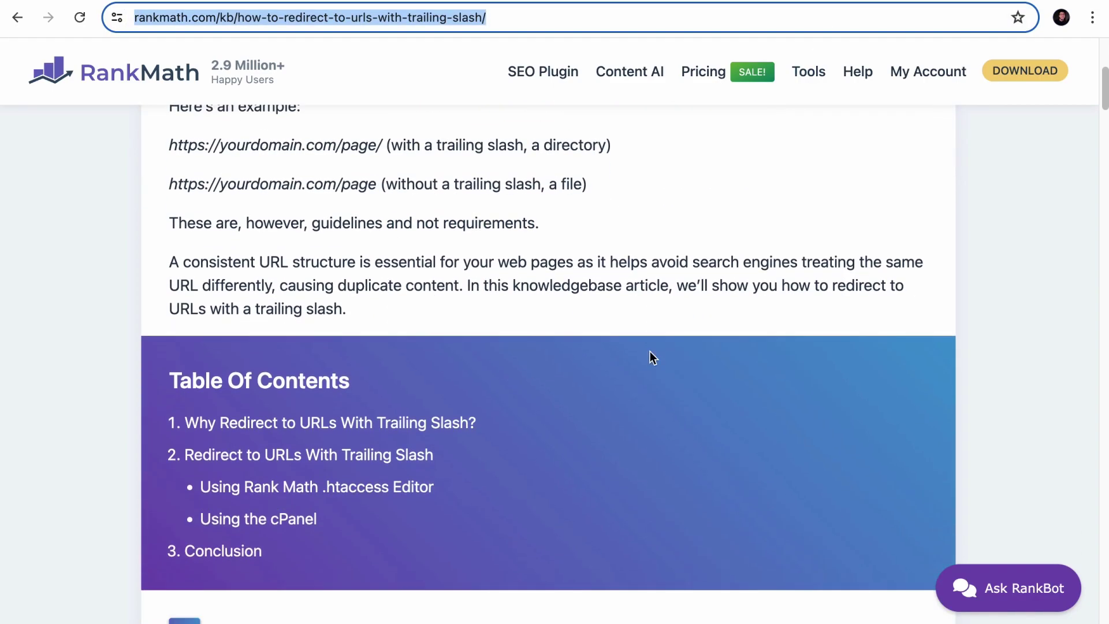
{"action": "left_click", "coordinate": [394, 372]}
{"action": "scroll", "coordinate": [394, 381], "scroll_direction": "down", "scroll_amount": 15}
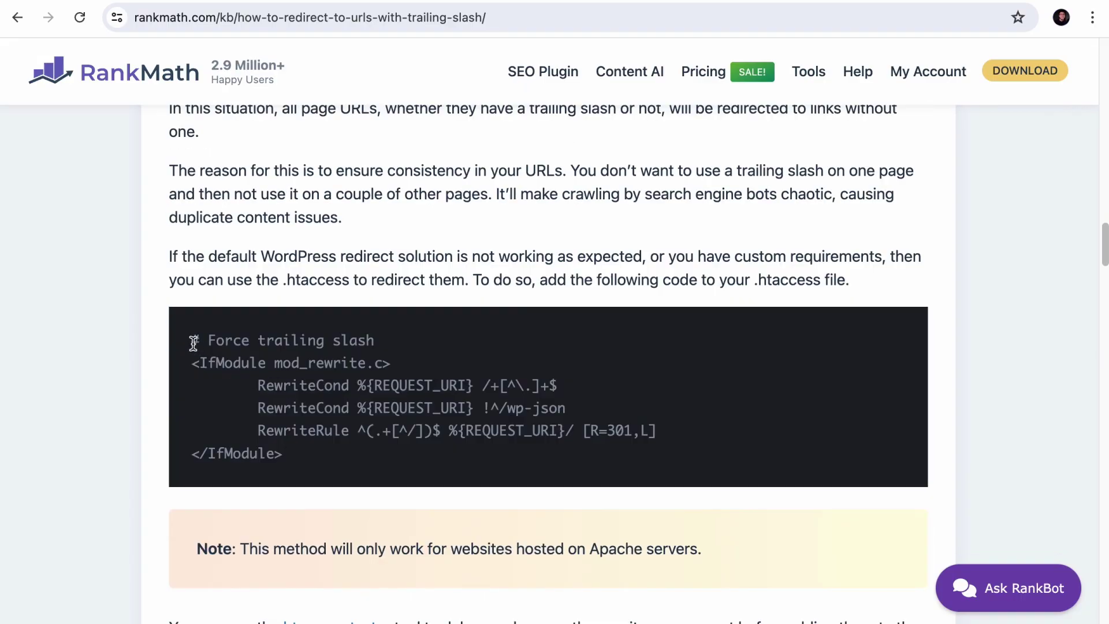
{"action": "left_click_drag", "start_coordinate": [193, 342], "coordinate": [323, 450]}
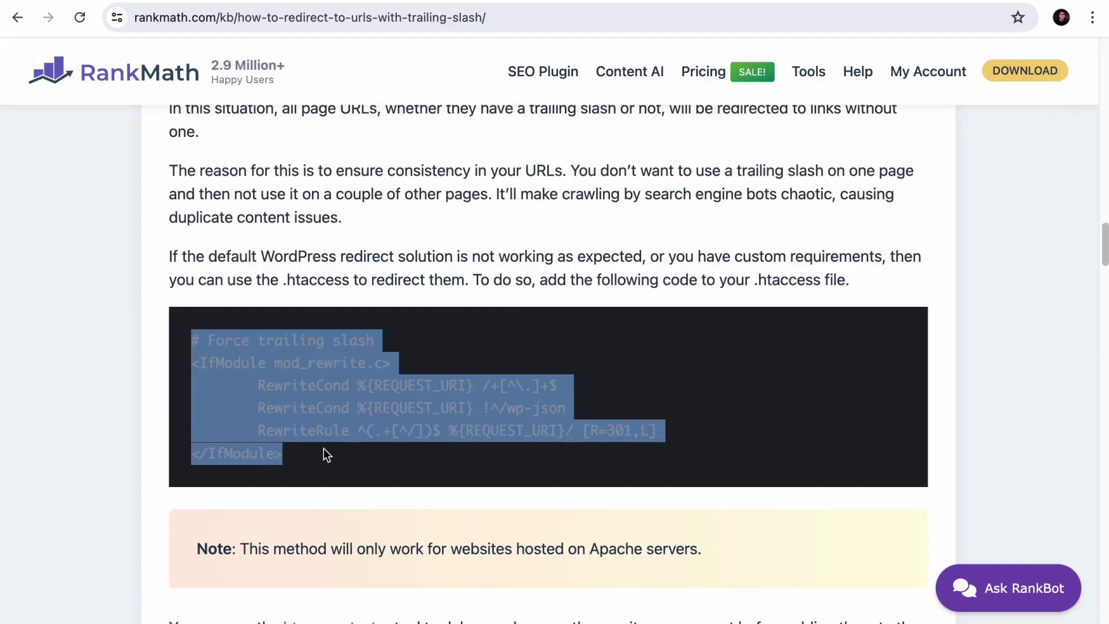
{"action": "left_click", "coordinate": [545, 400]}
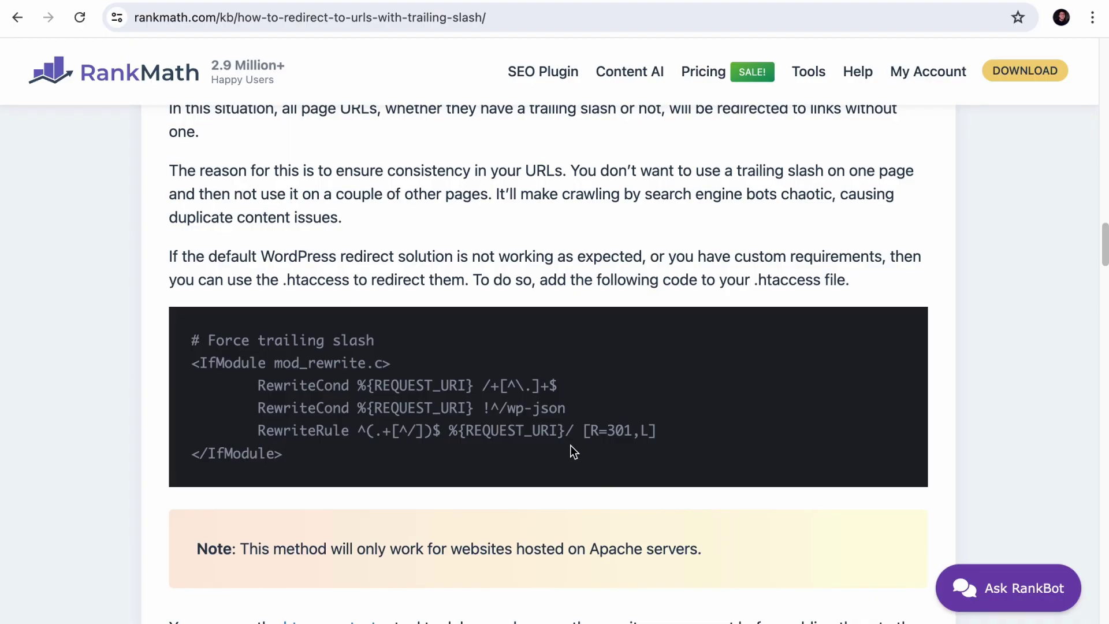
{"action": "scroll", "coordinate": [570, 445], "scroll_direction": "down", "scroll_amount": 2}
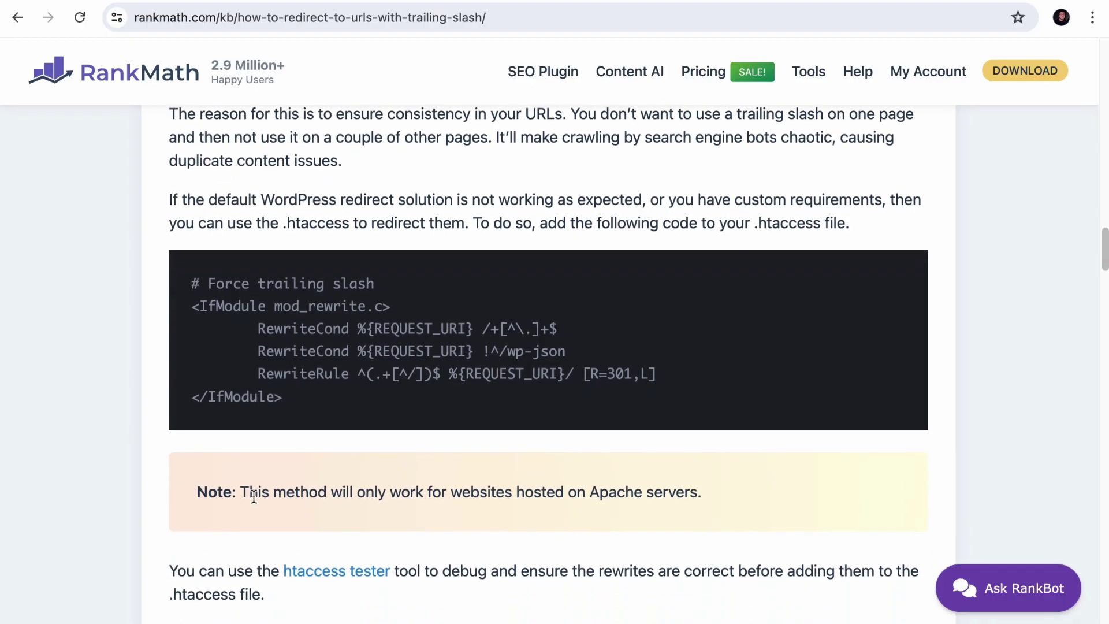
{"action": "left_click_drag", "start_coordinate": [242, 494], "coordinate": [757, 501]}
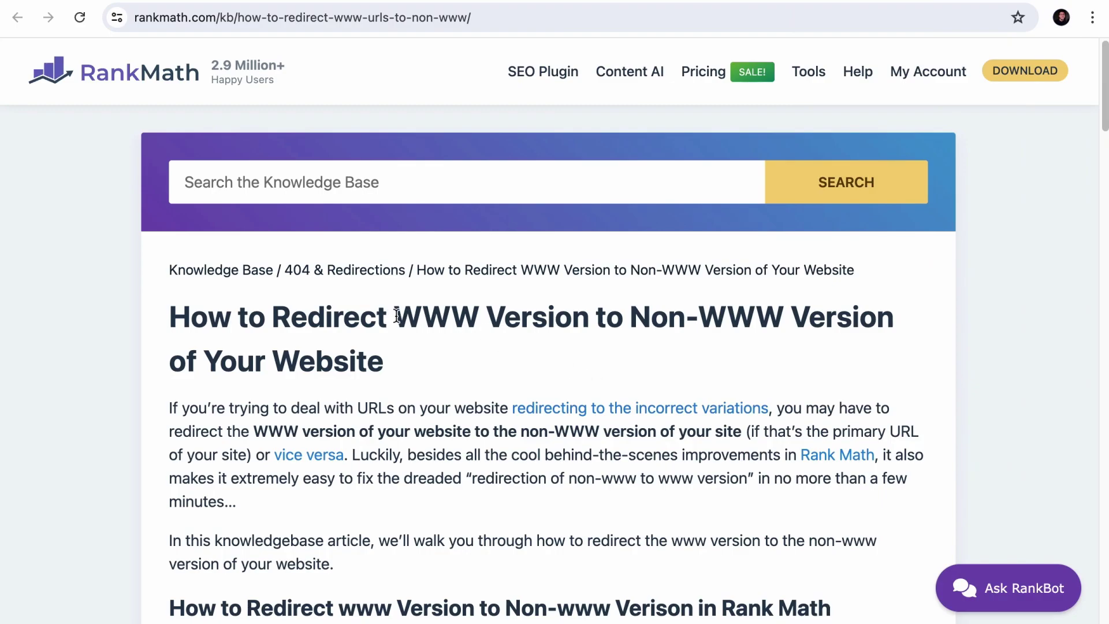
Scroll the WWW-to-non-WWW article to its code snippets and select text in the fallback snippet.
{"action": "left_click_drag", "start_coordinate": [397, 315], "coordinate": [900, 346]}
{"action": "left_click", "coordinate": [485, 17]}
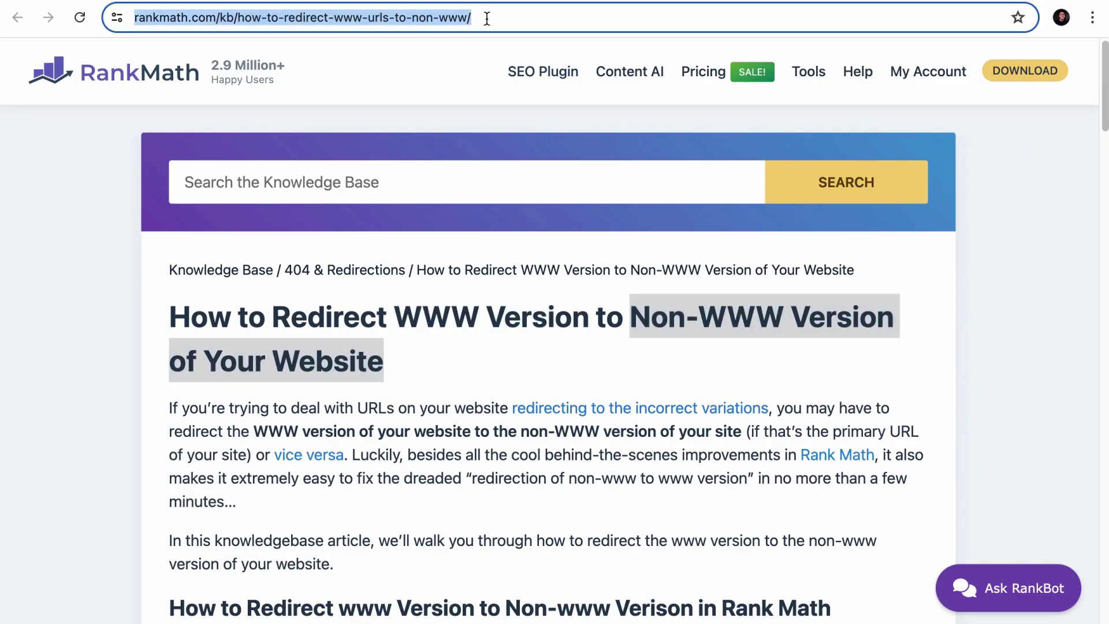
{"action": "scroll", "coordinate": [522, 412], "scroll_direction": "down", "scroll_amount": 20}
{"action": "scroll", "coordinate": [521, 411], "scroll_direction": "down", "scroll_amount": 10}
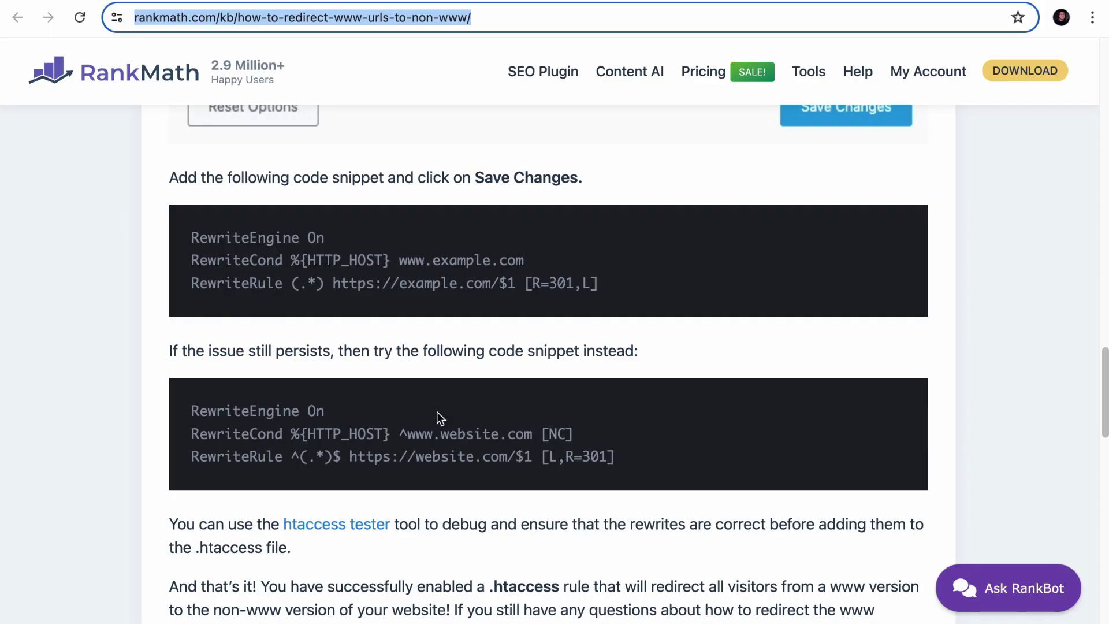
{"action": "left_click_drag", "start_coordinate": [549, 437], "coordinate": [574, 439]}
{"action": "left_click", "coordinate": [557, 437]}
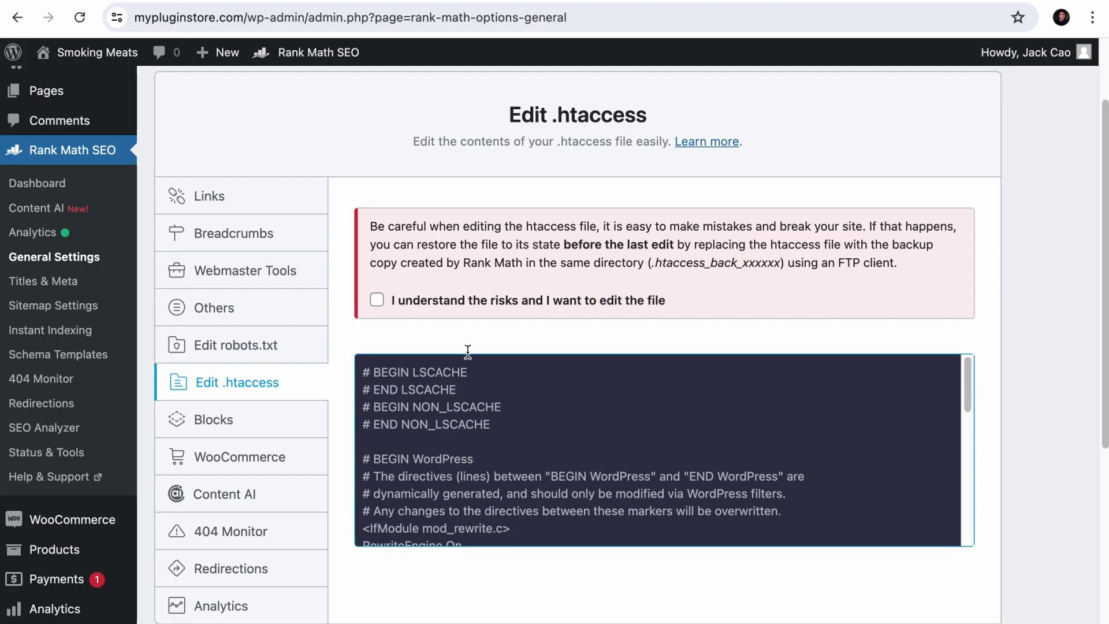
Paste the copied www-redirect rewrite snippet at the end of the .htaccess editor.
{"action": "left_click", "coordinate": [377, 300]}
{"action": "scroll", "coordinate": [469, 416], "scroll_direction": "down", "scroll_amount": 5}
{"action": "left_click", "coordinate": [564, 525]}
{"action": "key", "text": "super+v"}
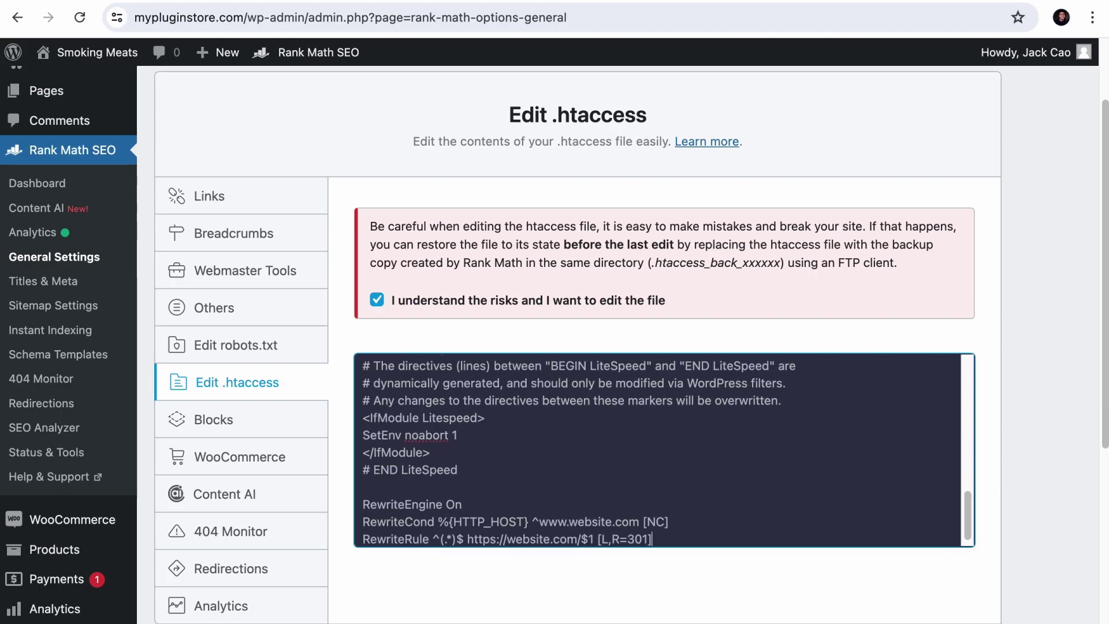
Replace website.com with the site's mypluginstore.com domain in the RewriteCond and RewriteRule lines.
{"action": "left_click_drag", "start_coordinate": [173, 17], "coordinate": [314, 17]}
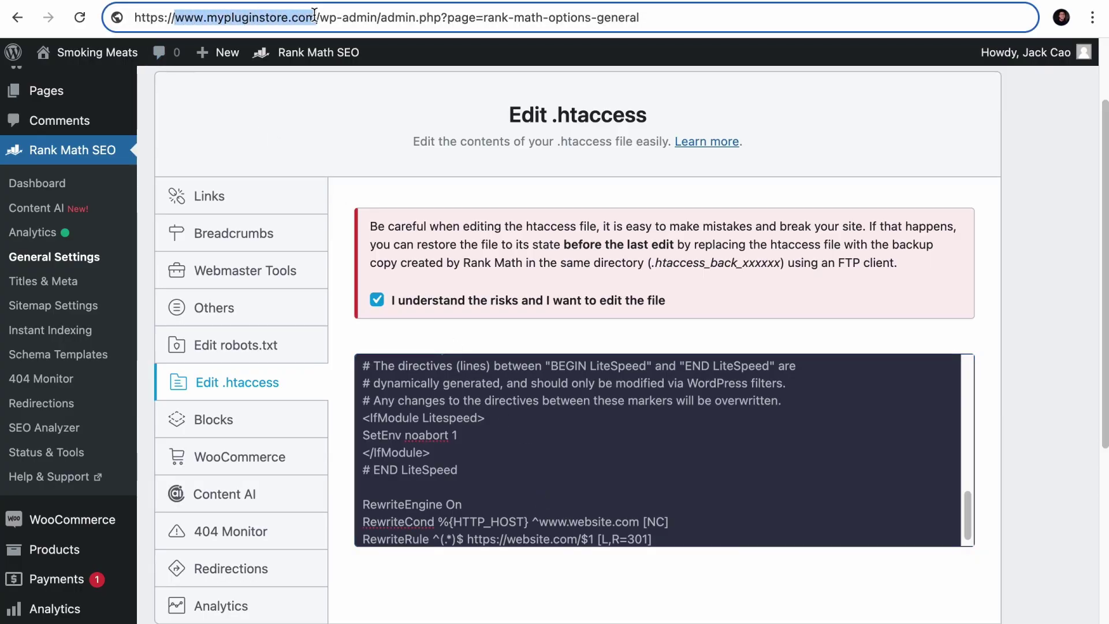
{"action": "right_click", "coordinate": [223, 17]}
{"action": "left_click", "coordinate": [242, 160]}
{"action": "left_click", "coordinate": [539, 518]}
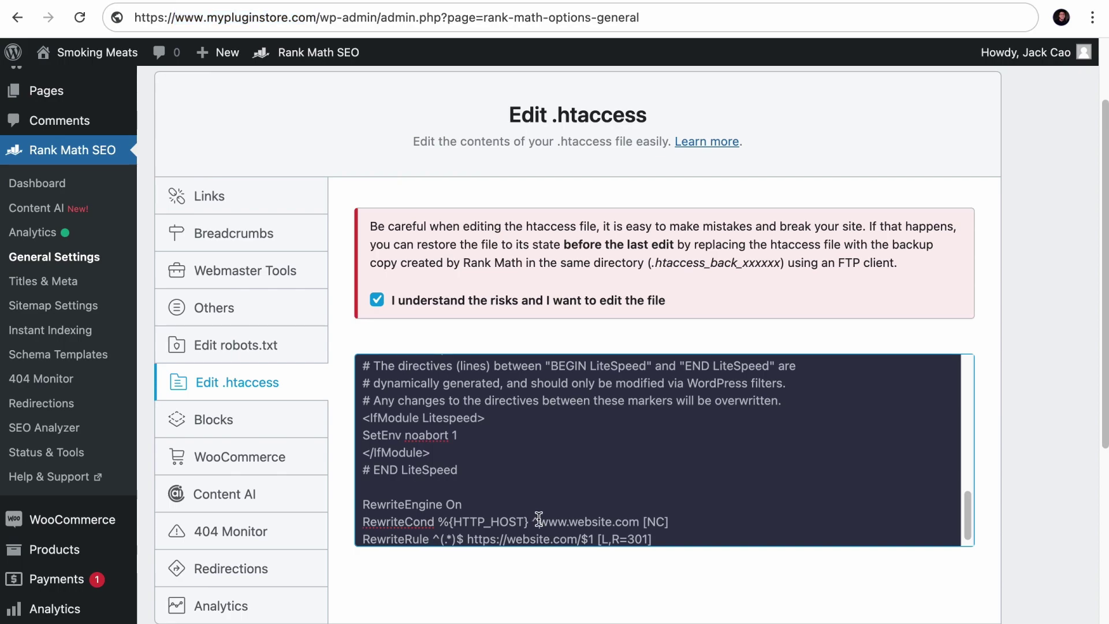
{"action": "left_click_drag", "start_coordinate": [539, 519], "coordinate": [640, 520]}
{"action": "key", "text": "super+v"}
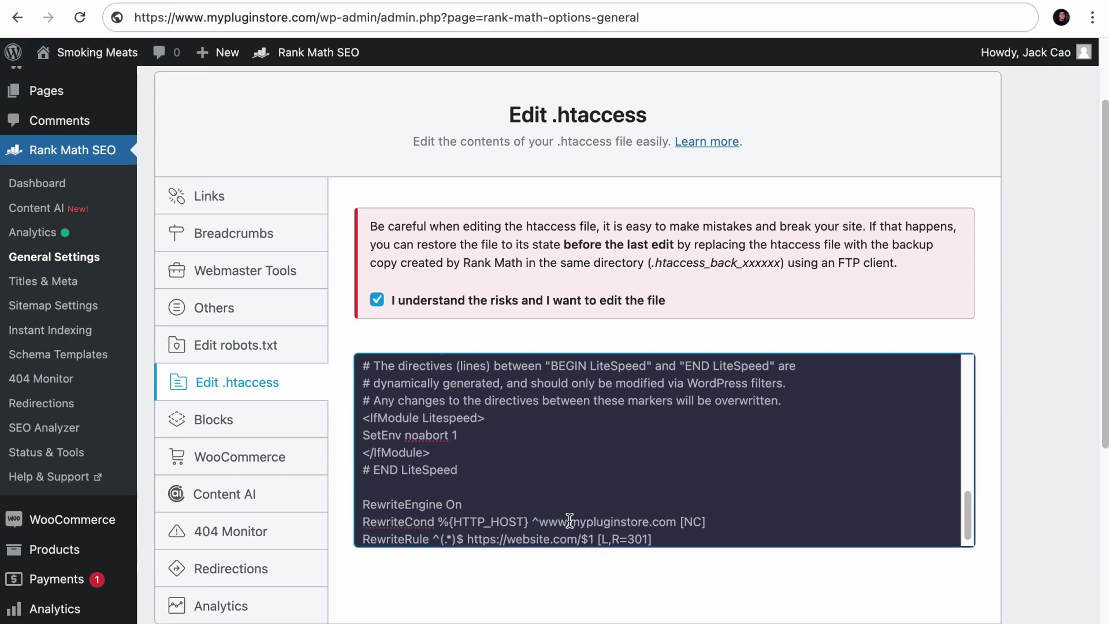
{"action": "left_click_drag", "start_coordinate": [569, 521], "coordinate": [676, 521]}
{"action": "left_click_drag", "start_coordinate": [508, 534], "coordinate": [592, 534]}
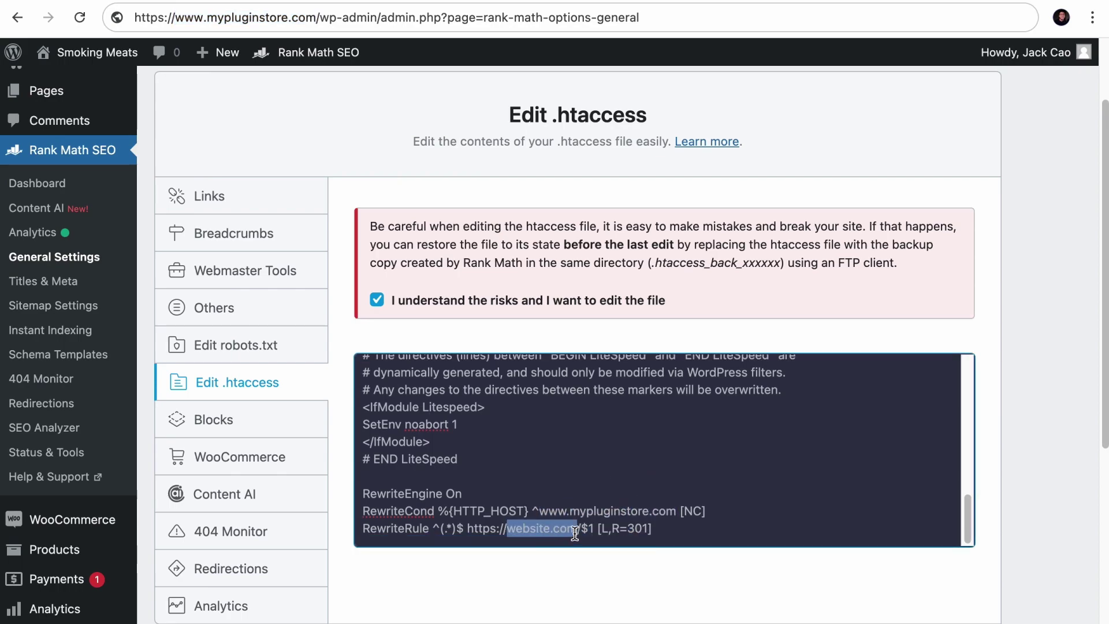
{"action": "key", "text": "super+v"}
{"action": "left_click", "coordinate": [608, 564]}
{"action": "left_click", "coordinate": [563, 538]}
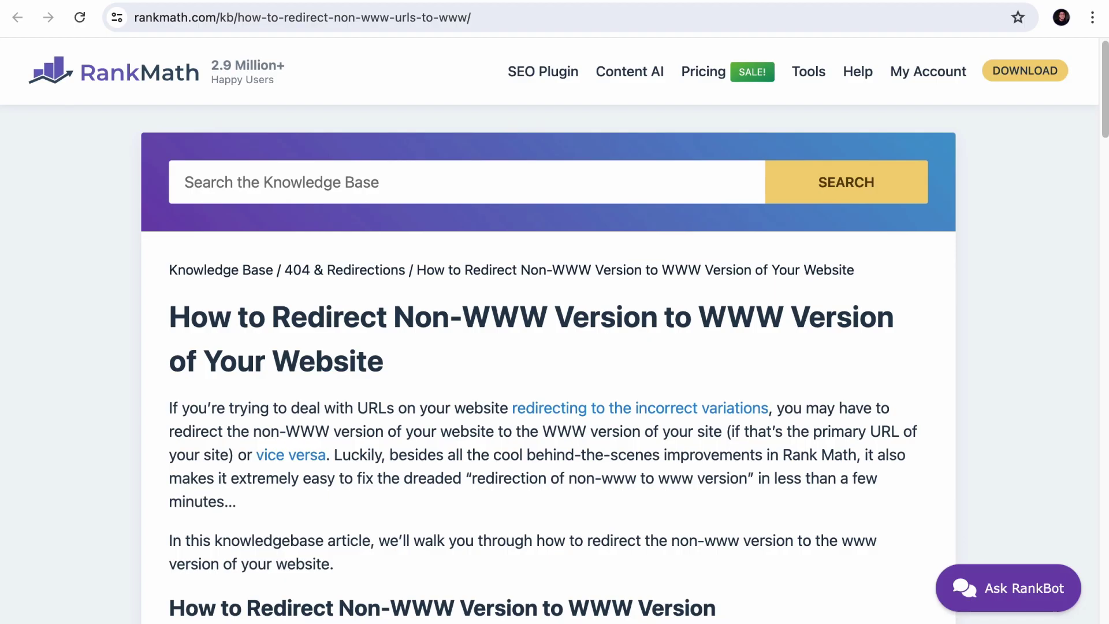
Read the 'How to Redirect Non-WWW Version to WWW' article and scroll down to its code snippet.
{"action": "mouse_move", "coordinate": [683, 78]}
{"action": "left_click", "coordinate": [649, 19]}
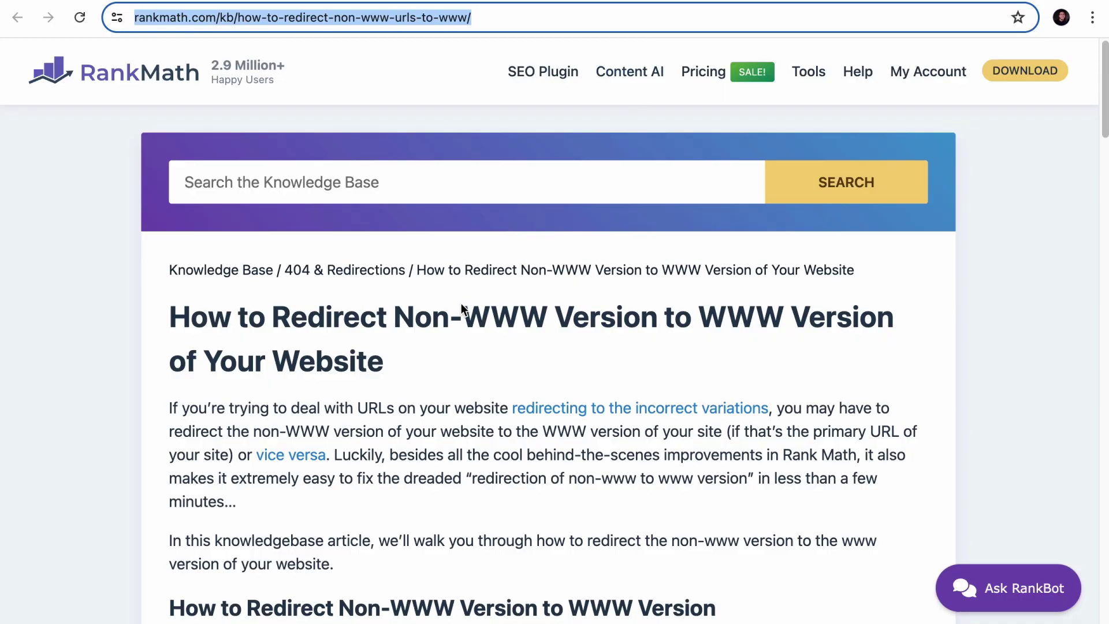
{"action": "left_click_drag", "start_coordinate": [401, 322], "coordinate": [733, 359]}
{"action": "left_click", "coordinate": [710, 316]}
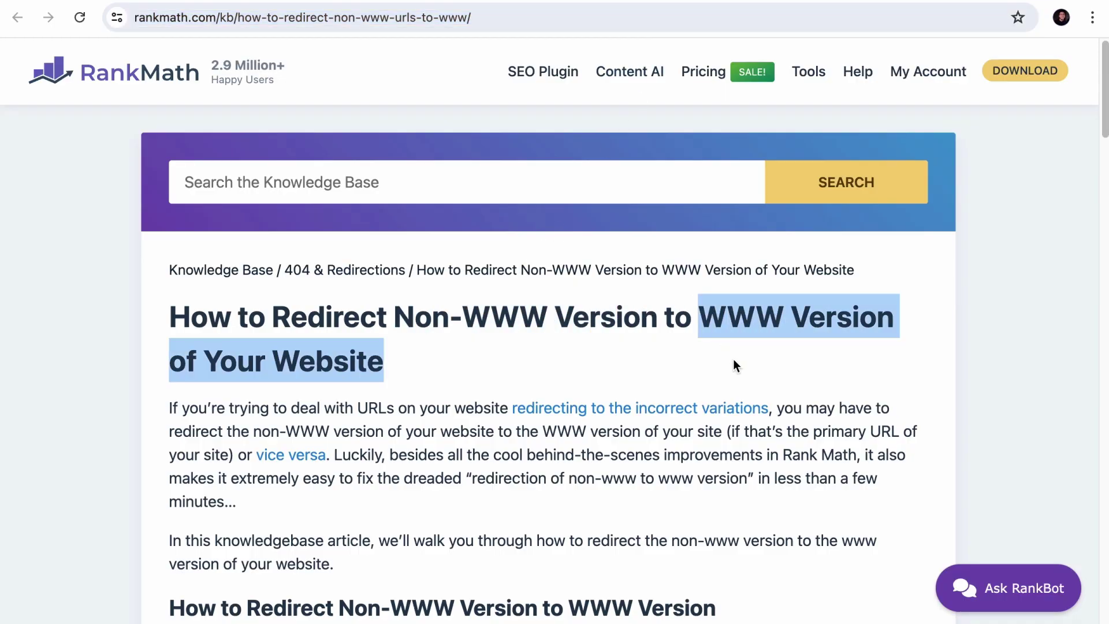
{"action": "scroll", "coordinate": [733, 358], "scroll_direction": "down", "scroll_amount": 20}
{"action": "scroll", "coordinate": [698, 428], "scroll_direction": "down", "scroll_amount": 1}
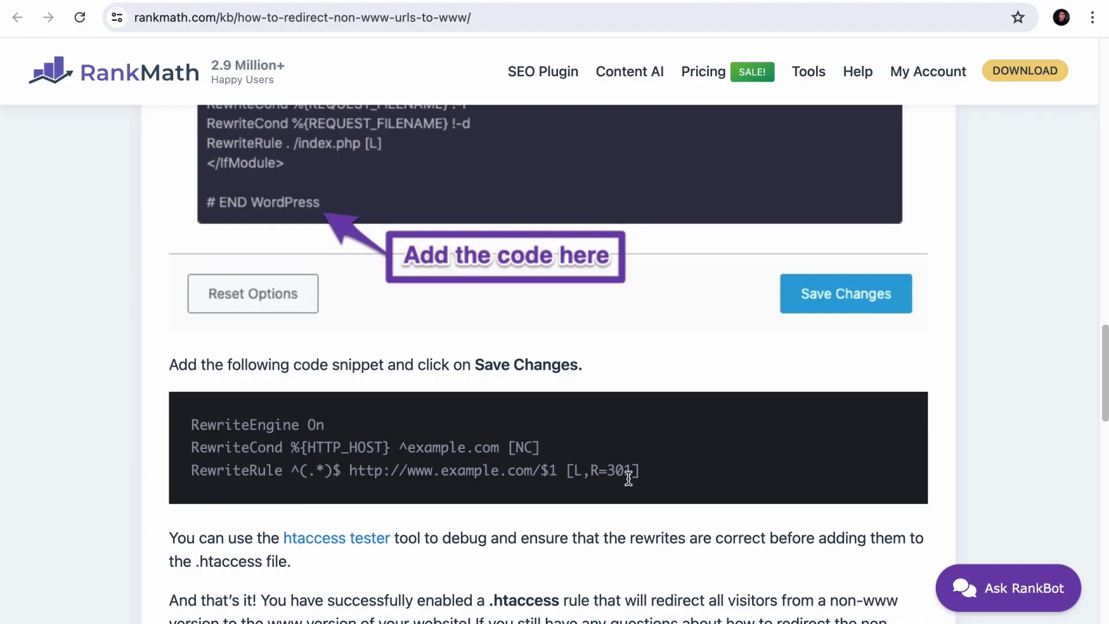
{"action": "scroll", "coordinate": [629, 478], "scroll_direction": "down", "scroll_amount": 4}
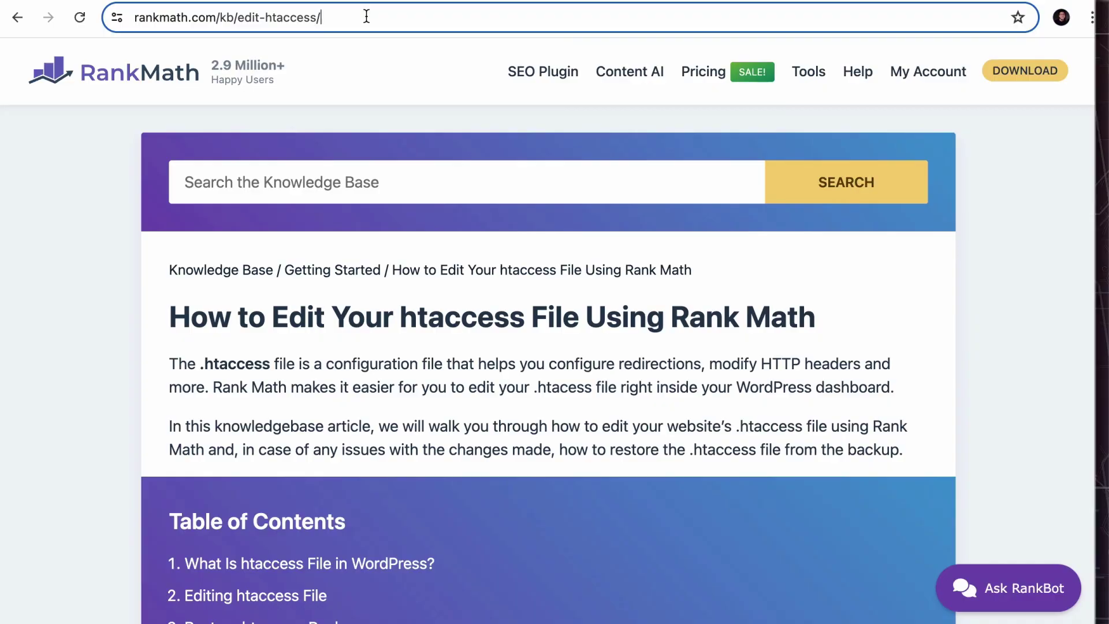
Jump to 'Examples of .htaccess File Rules' and copy the 5.5 Domain to Sub-Directory Redirection snippet.
{"action": "scroll", "coordinate": [347, 277], "scroll_direction": "down", "scroll_amount": 6}
{"action": "left_click", "coordinate": [314, 399]}
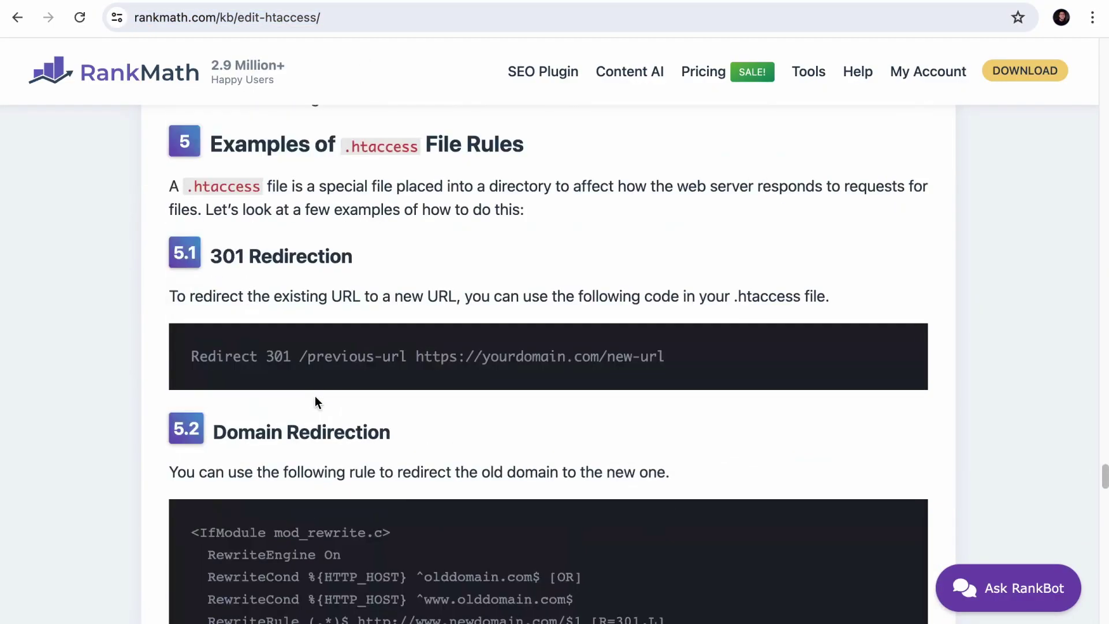
{"action": "scroll", "coordinate": [315, 397], "scroll_direction": "down", "scroll_amount": 18}
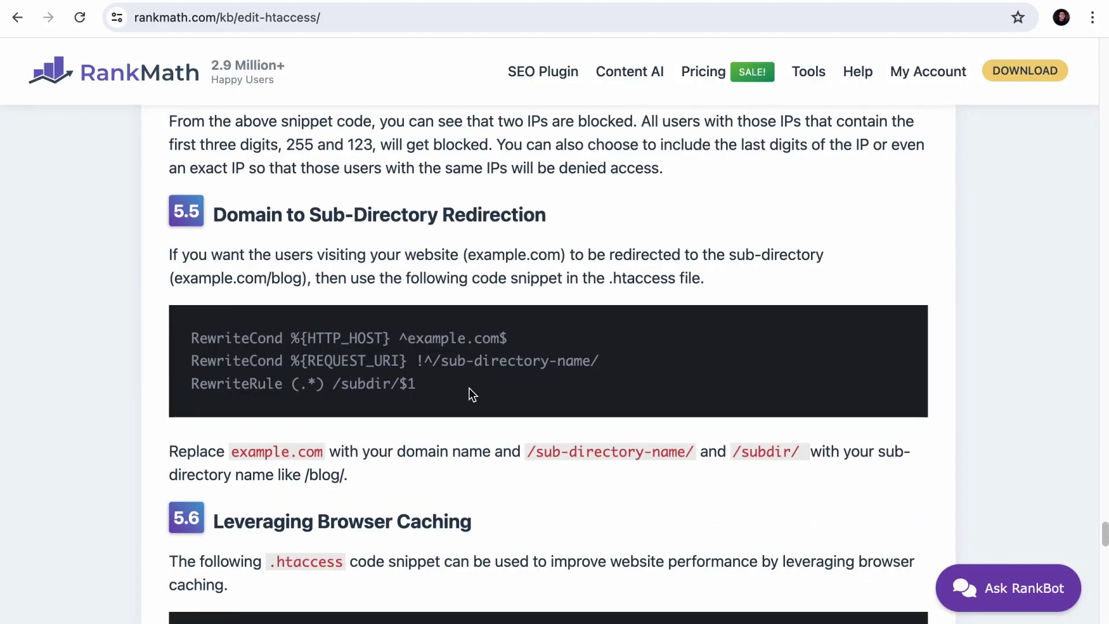
{"action": "left_click_drag", "start_coordinate": [470, 388], "coordinate": [211, 334]}
{"action": "right_click", "coordinate": [204, 338]}
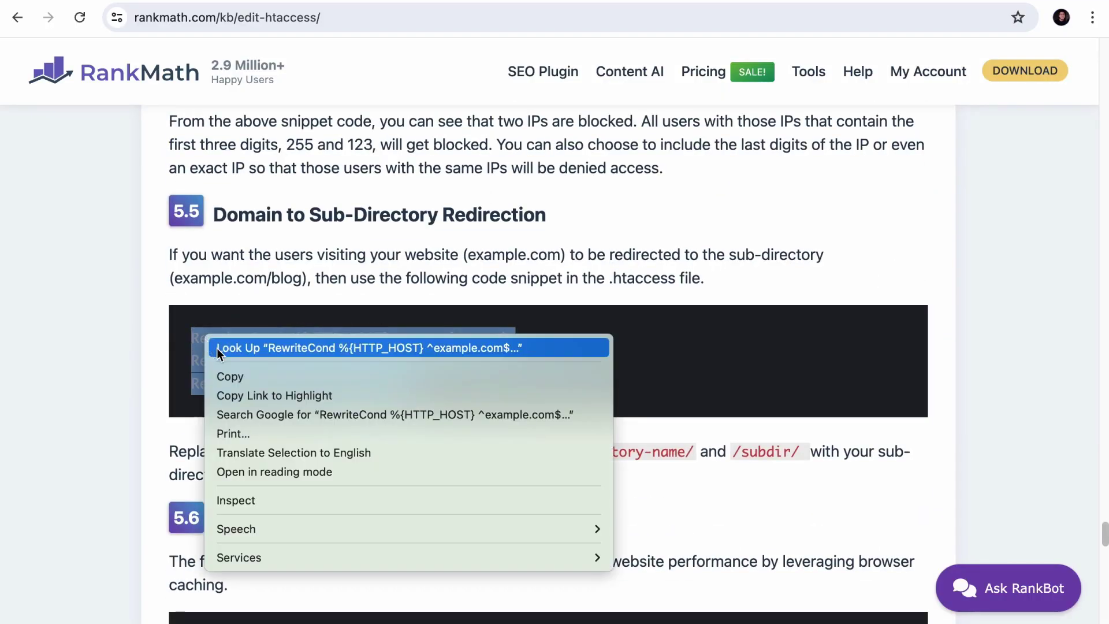
{"action": "left_click", "coordinate": [238, 384]}
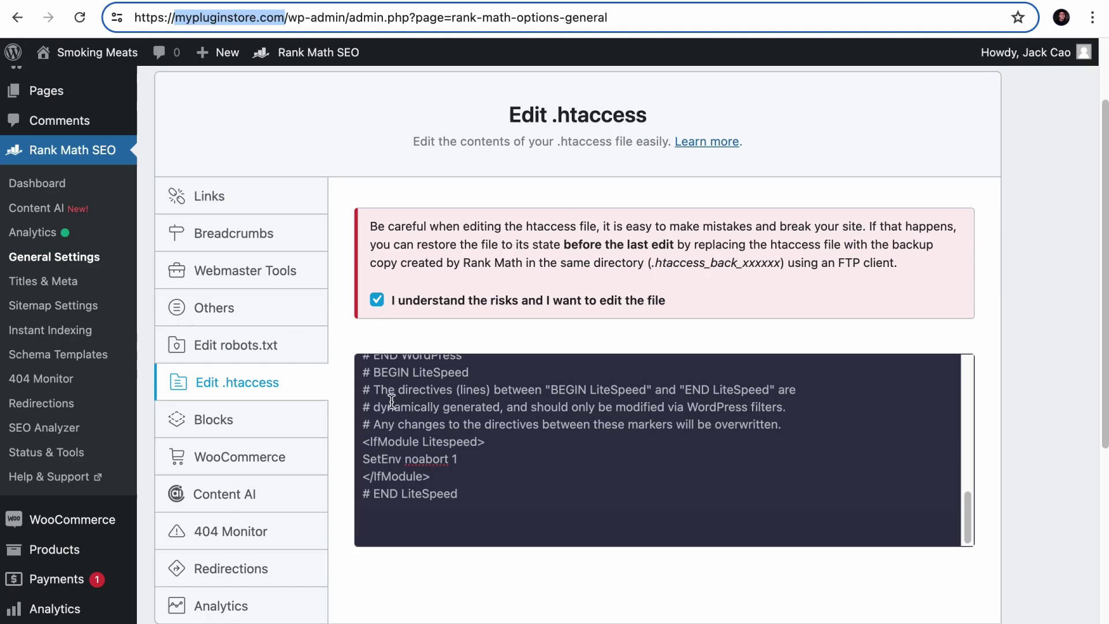
Paste the snippet into .htaccess and adapt it to redirect courses.mypluginstore.com to the courses folder.
{"action": "left_click", "coordinate": [401, 527]}
{"action": "key", "text": "super+v"}
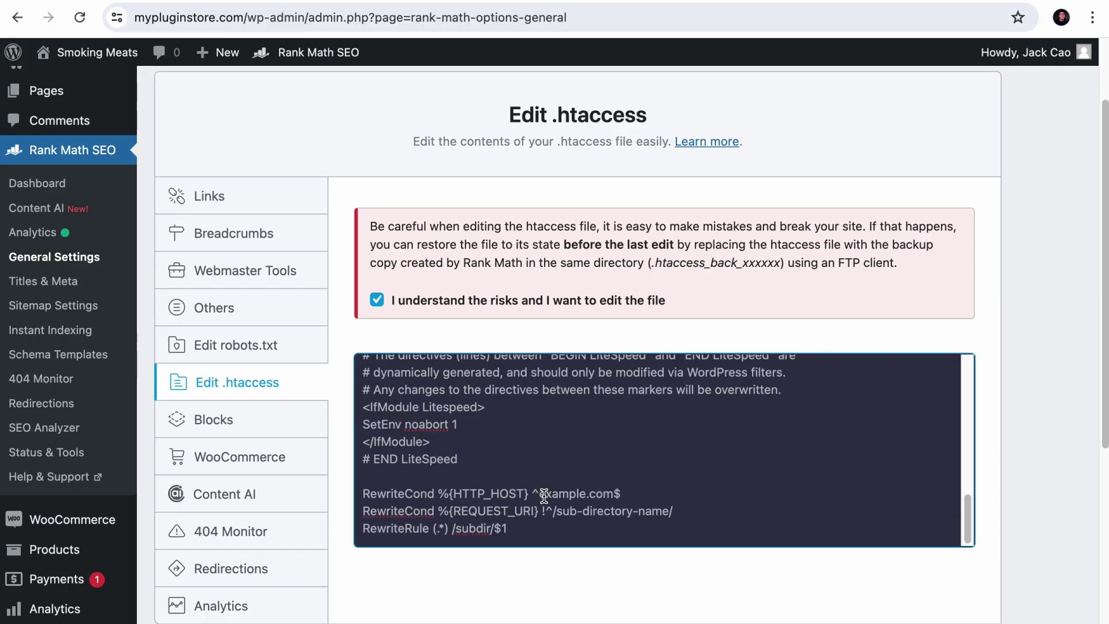
{"action": "left_click_drag", "start_coordinate": [540, 495], "coordinate": [613, 495]}
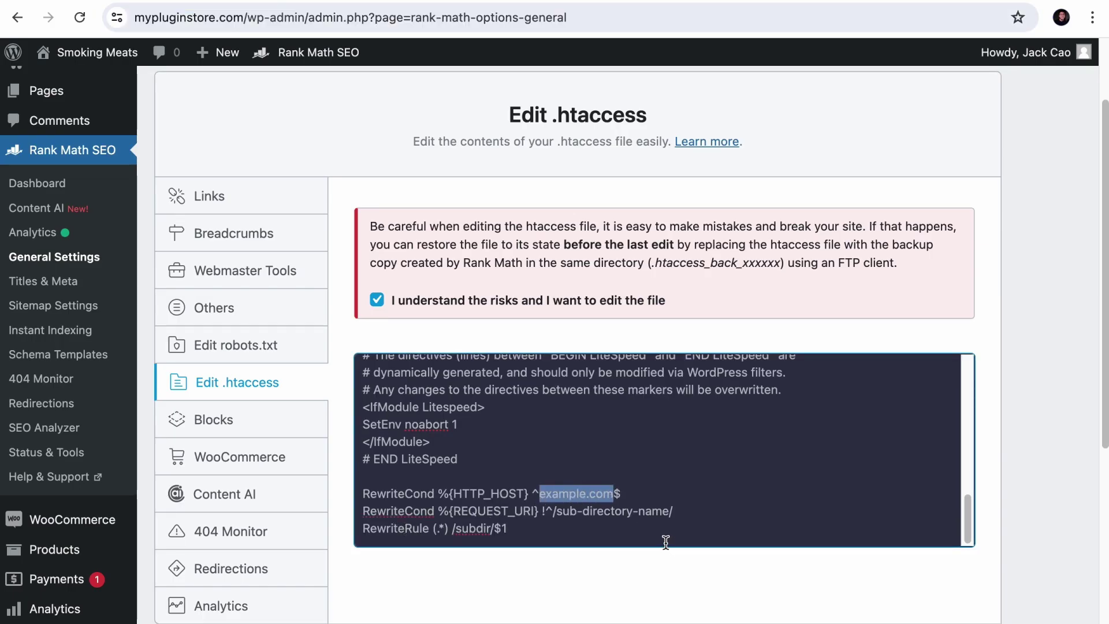
{"action": "key", "text": "super+v"}
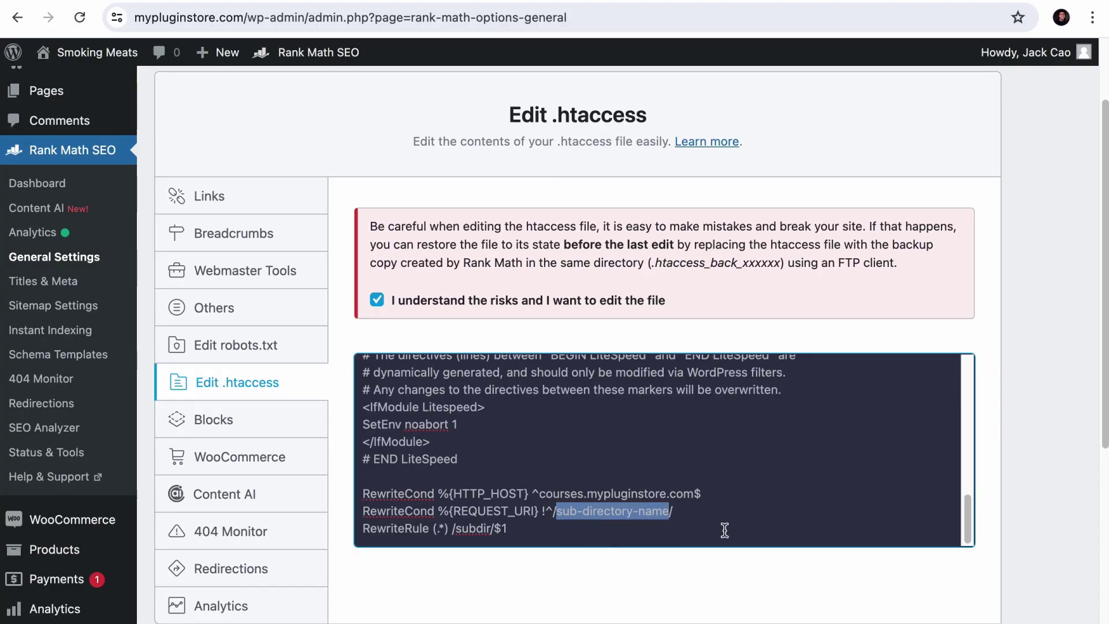
{"action": "type", "text": "courses"}
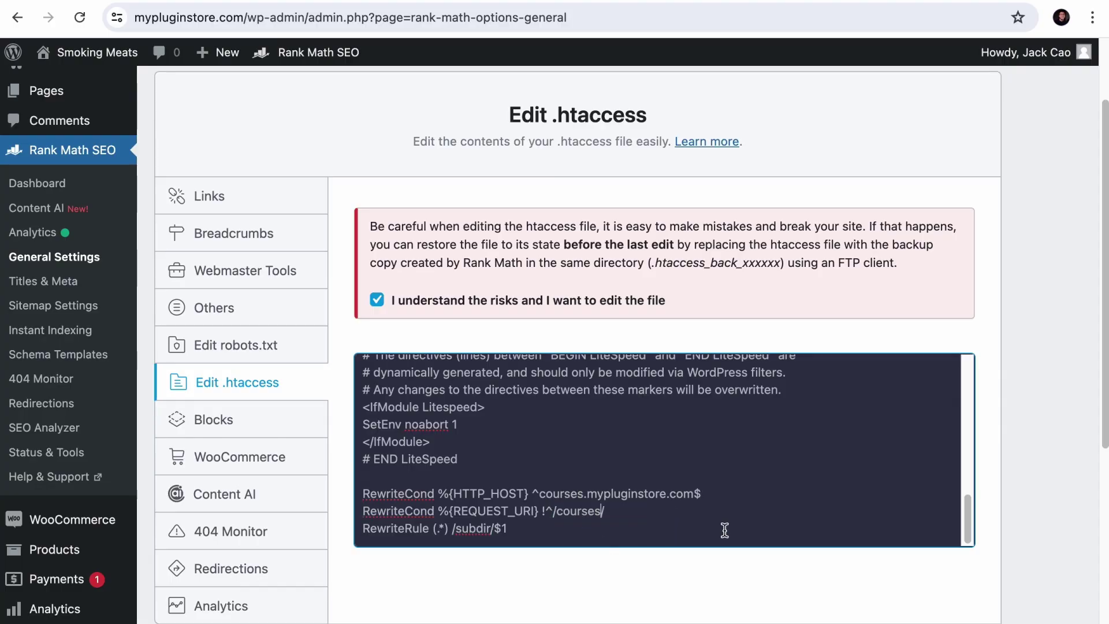
{"action": "double_click", "coordinate": [467, 528]}
{"action": "type", "text": "courses"}
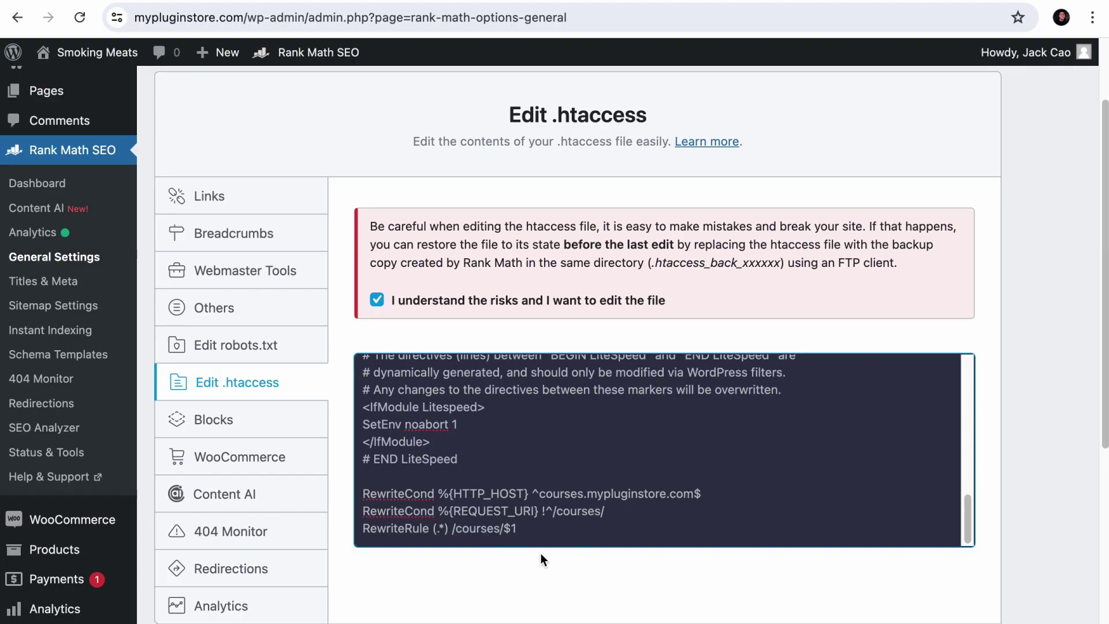
Copy the three edited rewrite lines.
{"action": "left_click_drag", "start_coordinate": [555, 532], "coordinate": [351, 500]}
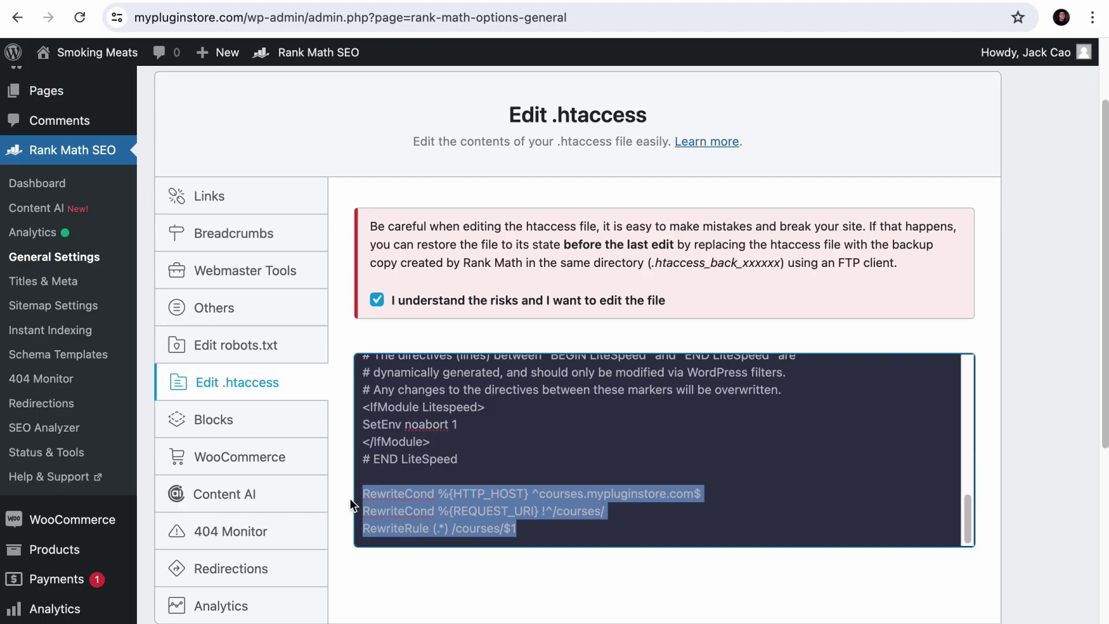
{"action": "right_click", "coordinate": [416, 501]}
{"action": "left_click", "coordinate": [460, 429]}
{"action": "left_click", "coordinate": [965, 1]}
{"action": "left_click", "coordinate": [443, 260]}
{"action": "key", "text": "ctrl+v"}
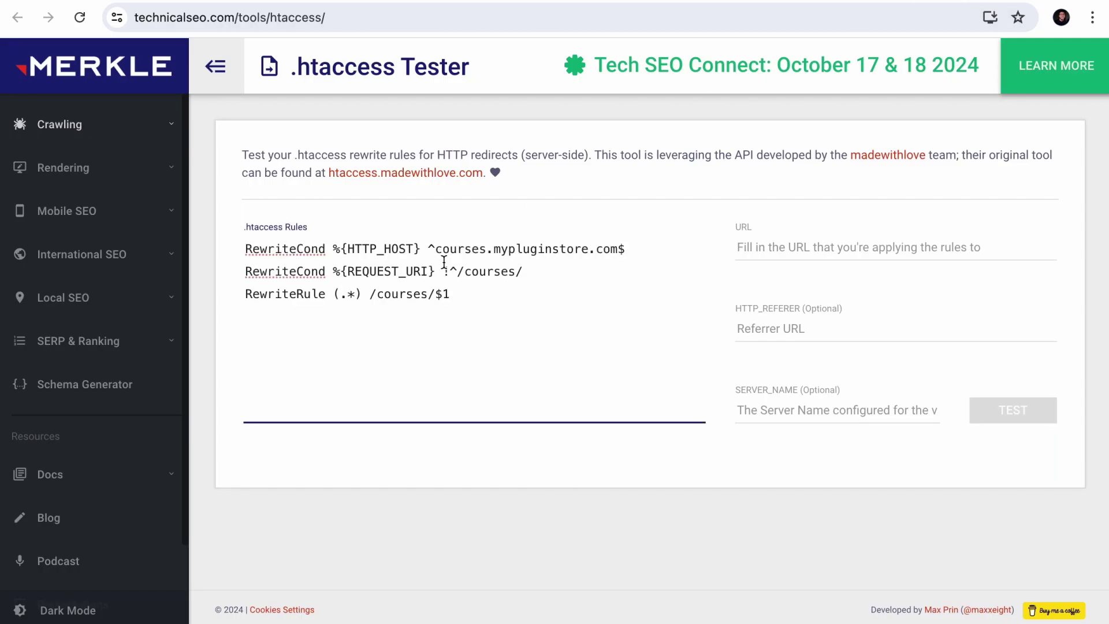
{"action": "double_click", "coordinate": [553, 248]}
{"action": "key", "text": "ctrl+c"}
{"action": "left_click", "coordinate": [955, 247]}
{"action": "key", "text": "ctrl+v"}
{"action": "key", "text": "Home"}
{"action": "type", "text": "https://"}
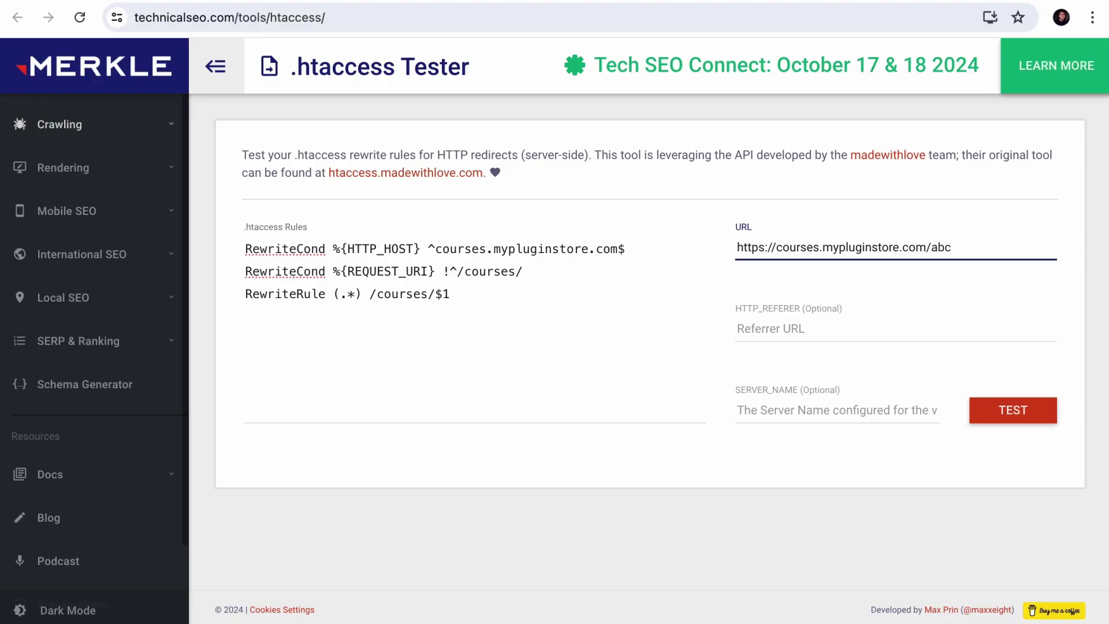
Run the test and confirm it rewrites to /courses/abc with every condition Valid, Reached and Met.
{"action": "left_click", "coordinate": [1018, 408]}
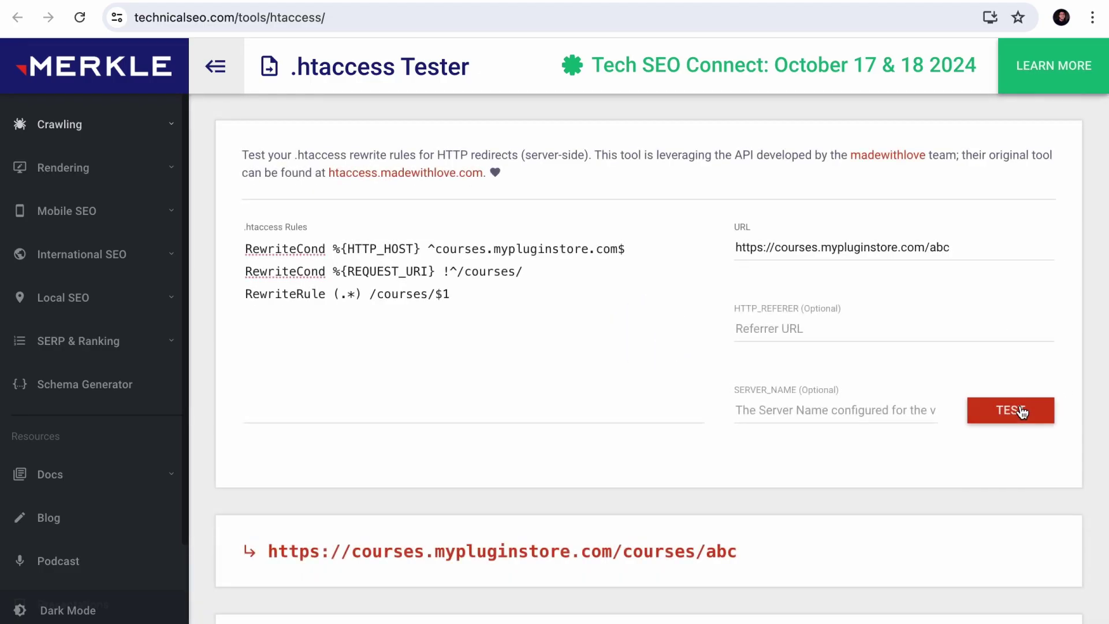
{"action": "scroll", "coordinate": [1015, 418], "scroll_direction": "down", "scroll_amount": 5}
{"action": "left_click_drag", "start_coordinate": [806, 415], "coordinate": [838, 458]}
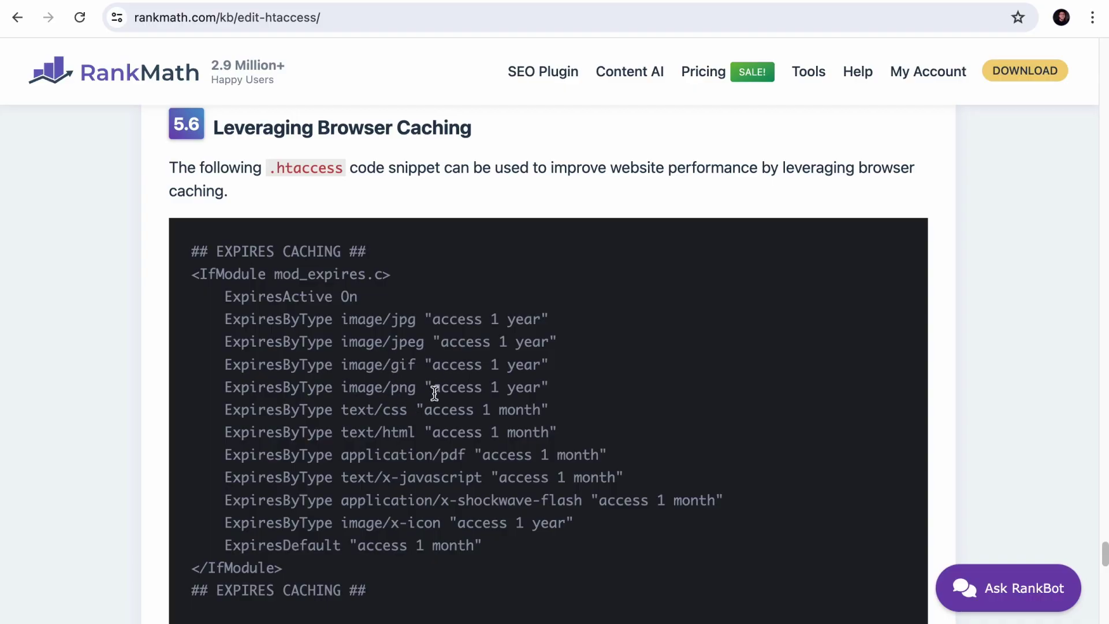
Highlight the 'access 1 year' image/png and 'access 1 month' text/css expiry values in section 5.6.
{"action": "left_click_drag", "start_coordinate": [435, 393], "coordinate": [541, 390]}
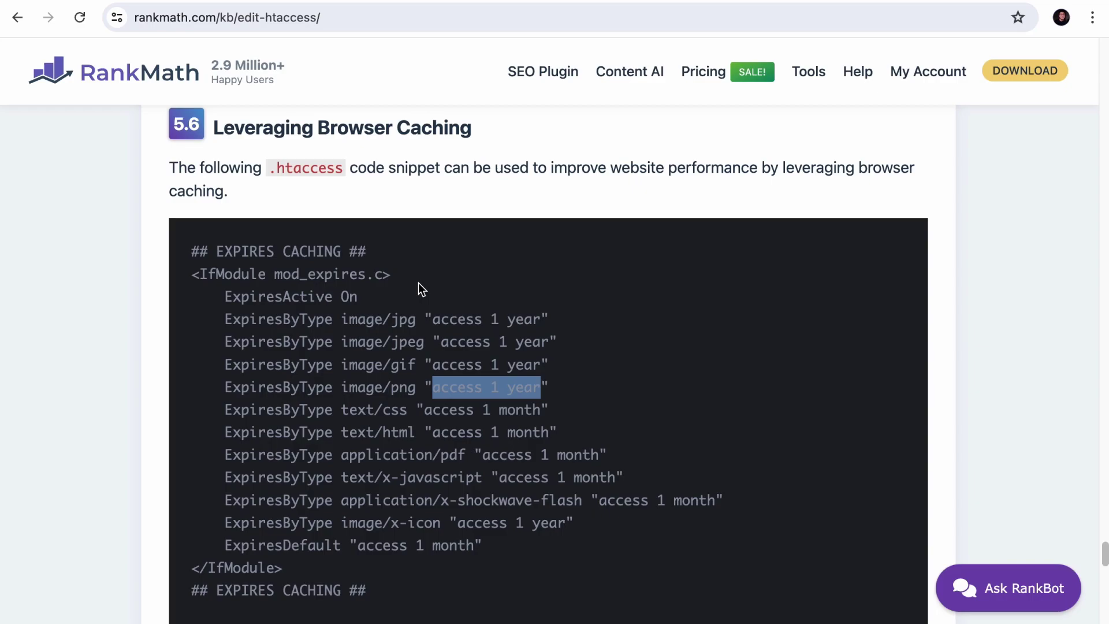
{"action": "left_click", "coordinate": [386, 346]}
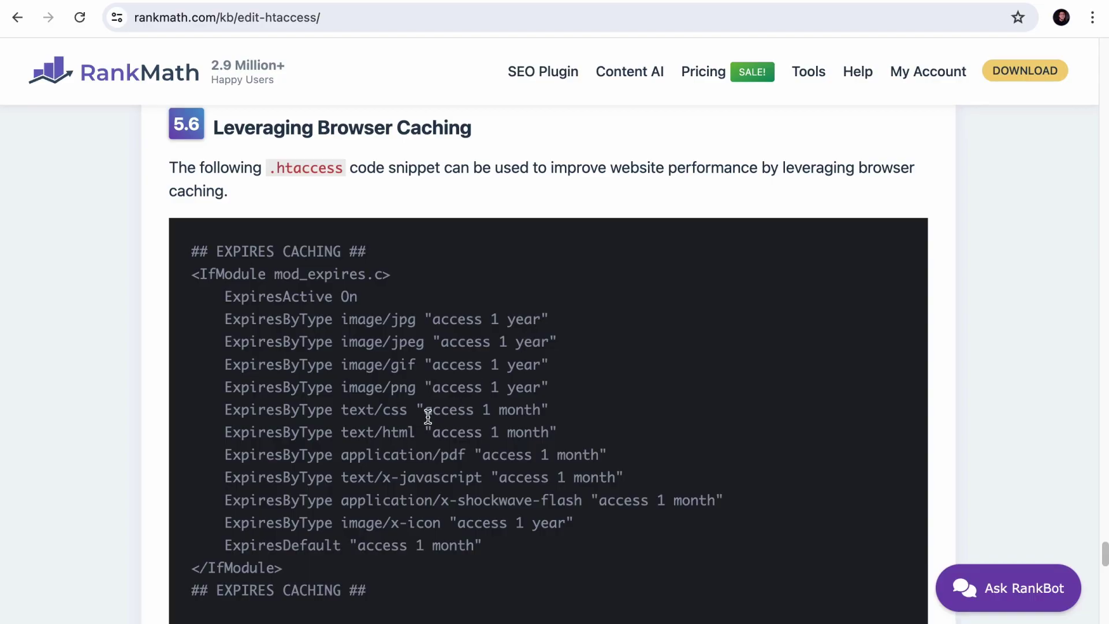
{"action": "left_click_drag", "start_coordinate": [428, 416], "coordinate": [540, 413]}
{"action": "left_click", "coordinate": [588, 379]}
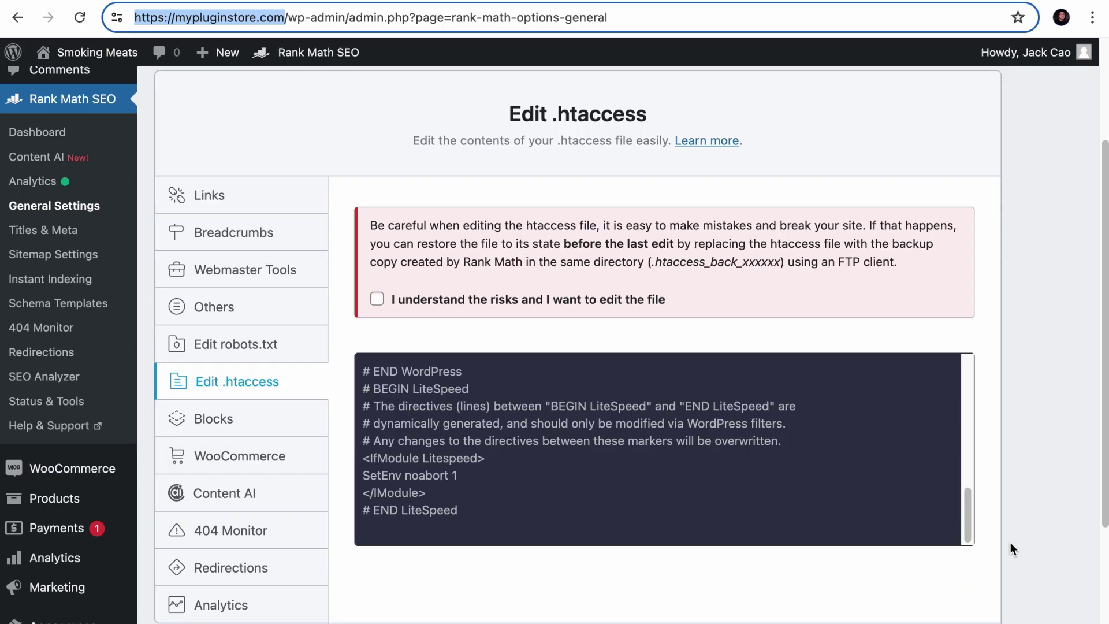
{"action": "left_click", "coordinate": [670, 477]}
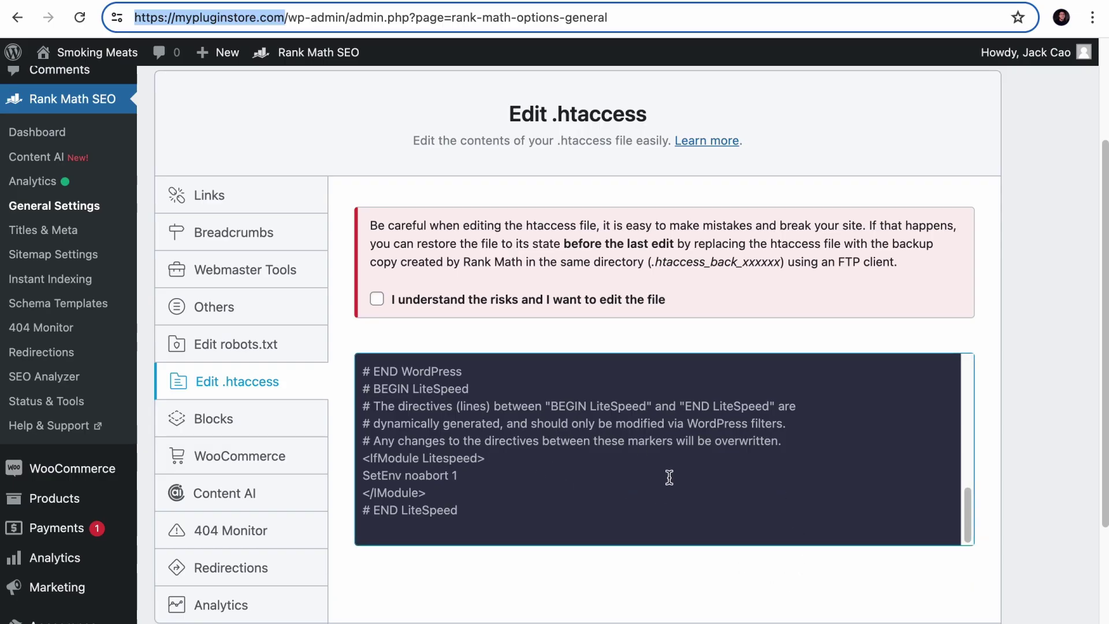
{"action": "left_click", "coordinate": [377, 299]}
{"action": "left_click", "coordinate": [523, 512]}
{"action": "key", "text": "Return"}
{"action": "key", "text": "super+v"}
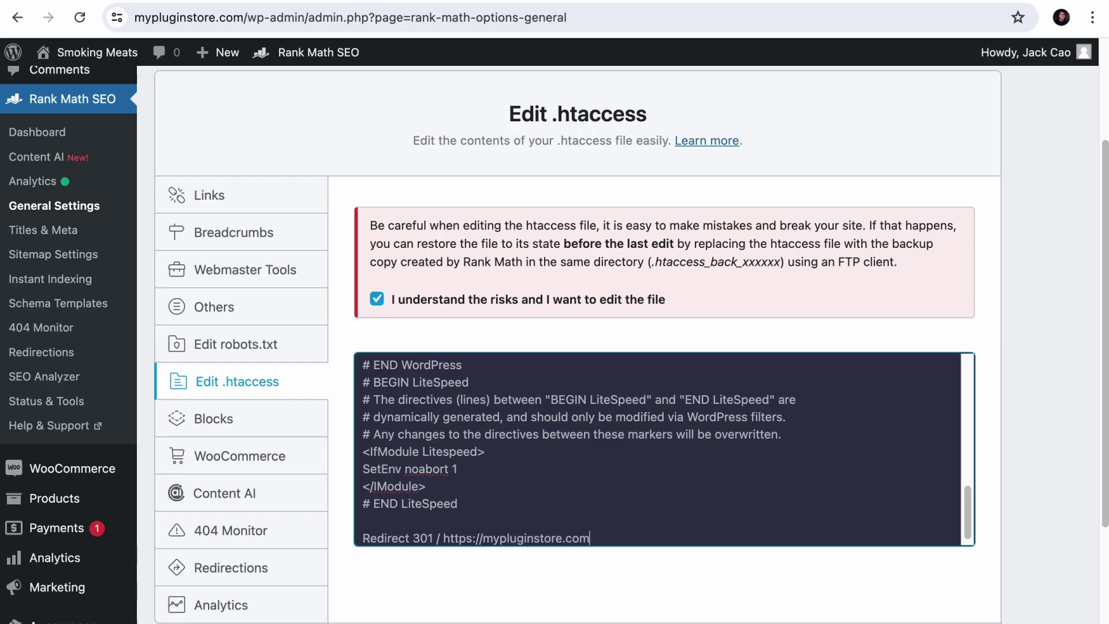
Save the .htaccess changes and reload the site to test the redirect.
{"action": "scroll", "coordinate": [584, 512], "scroll_direction": "down", "scroll_amount": 1}
{"action": "scroll", "coordinate": [786, 551], "scroll_direction": "down", "scroll_amount": 2}
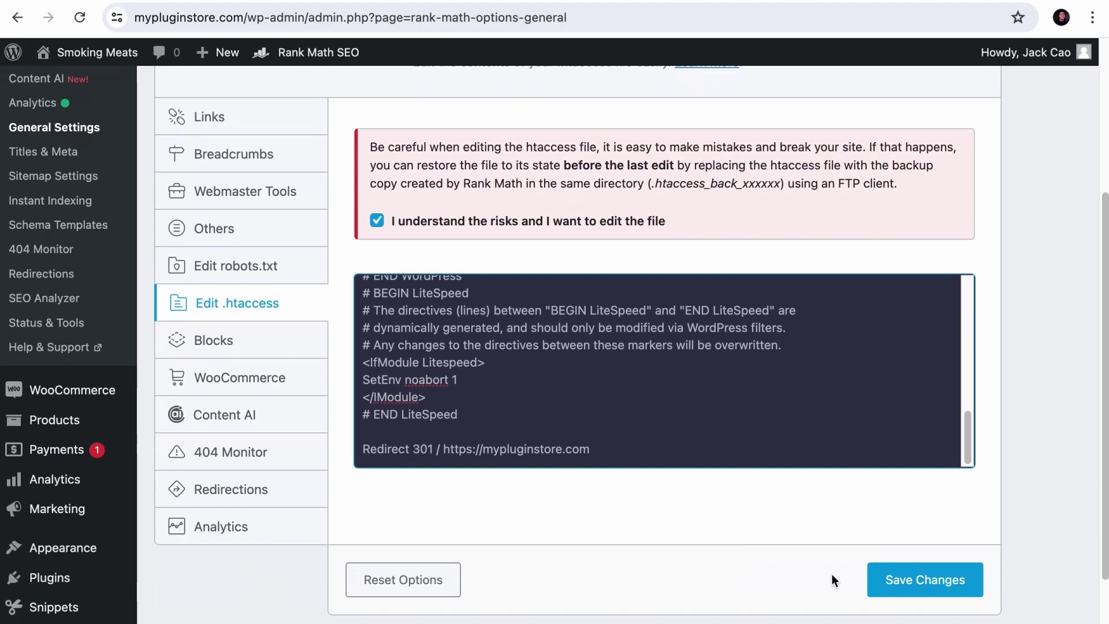
{"action": "left_click", "coordinate": [915, 580]}
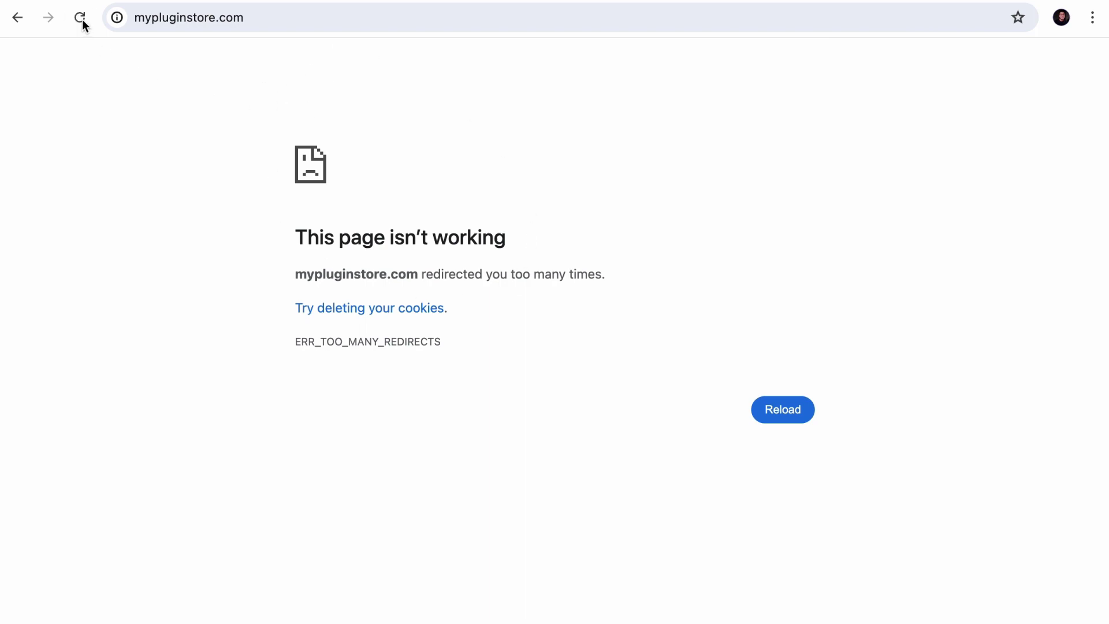
{"action": "left_click", "coordinate": [81, 23]}
Permanently delete the broken .htaccess file in File Manager, skipping the trash.
{"action": "left_click", "coordinate": [812, 1]}
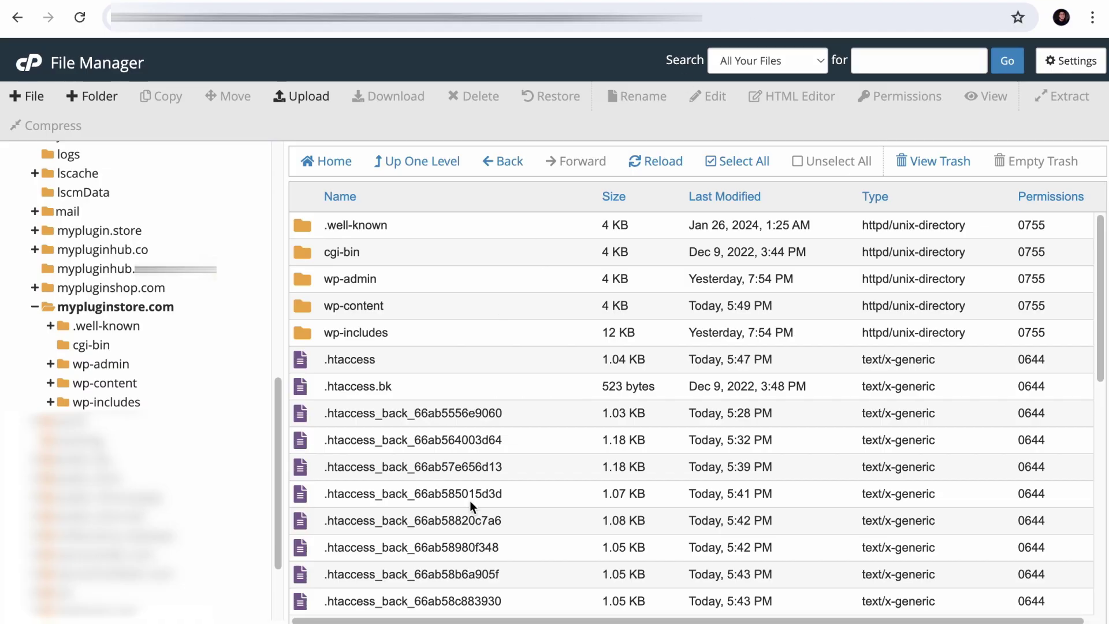
{"action": "scroll", "coordinate": [542, 321], "scroll_direction": "down", "scroll_amount": 2}
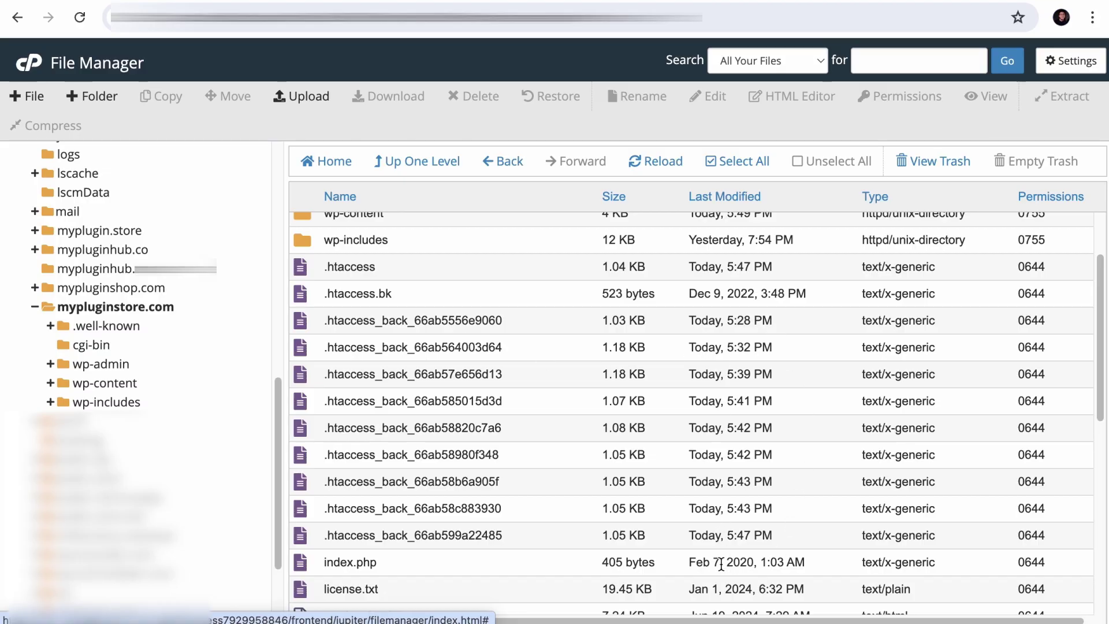
{"action": "left_click", "coordinate": [736, 540]}
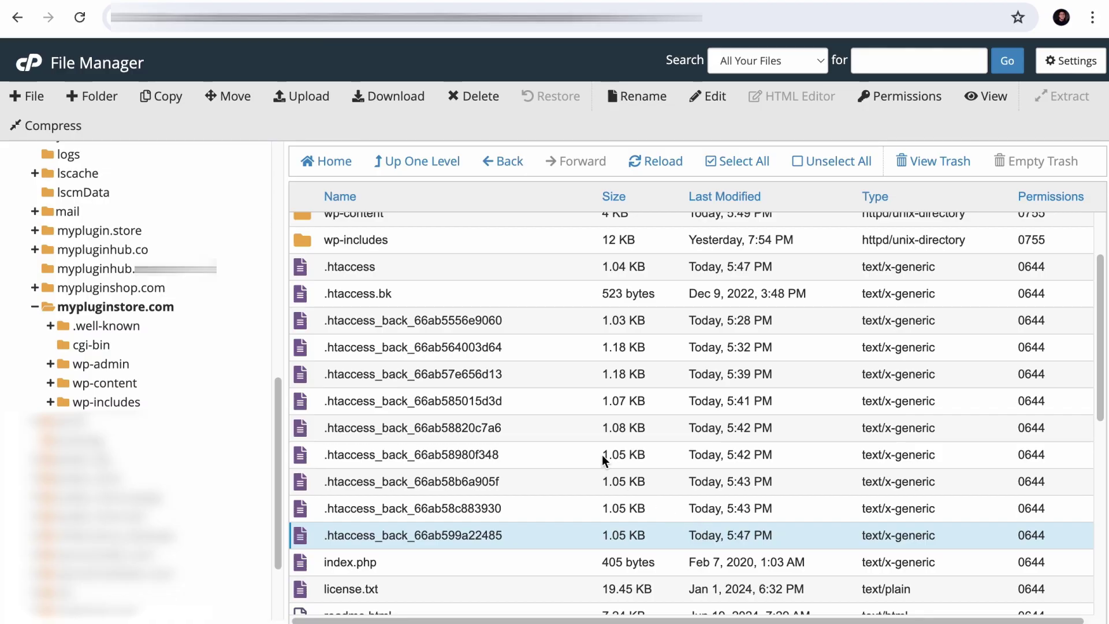
{"action": "left_click", "coordinate": [390, 264]}
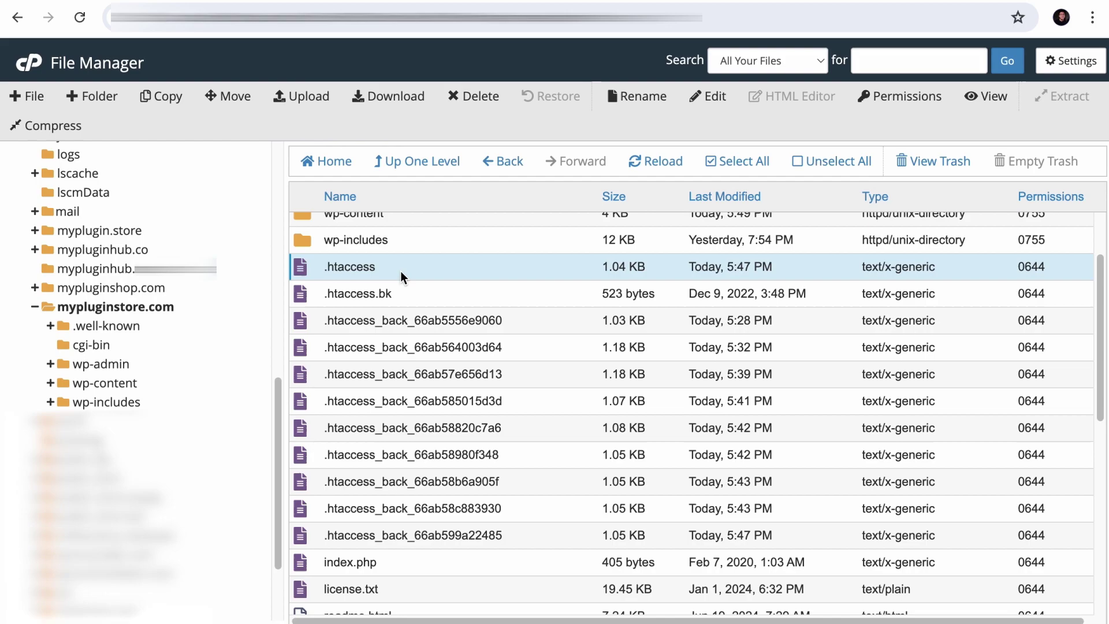
{"action": "left_click", "coordinate": [471, 98]}
{"action": "left_click", "coordinate": [586, 342]}
{"action": "left_click", "coordinate": [701, 387]}
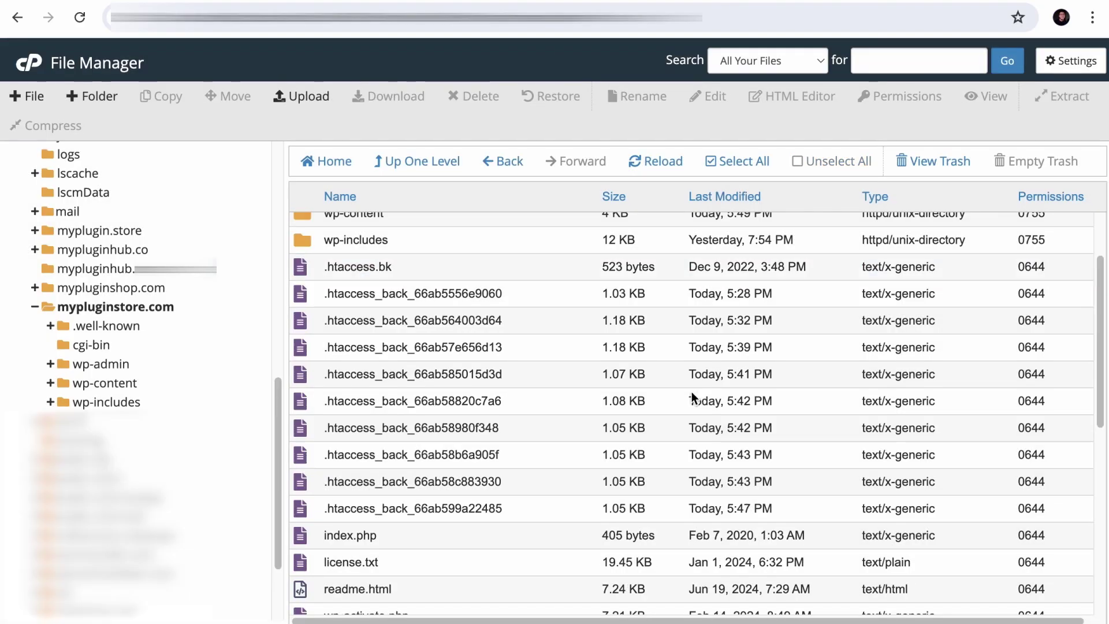
Rename .htaccess_back_66ab599a22485 to .htaccess and open mypluginstore.com to confirm it loads.
{"action": "left_click", "coordinate": [522, 509]}
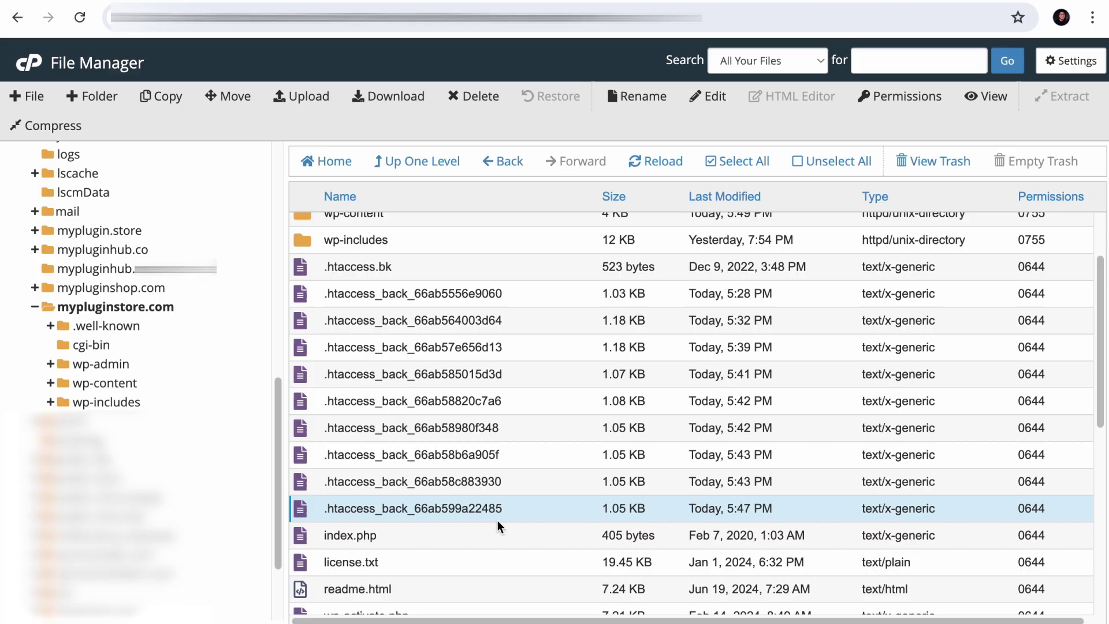
{"action": "left_click", "coordinate": [624, 94]}
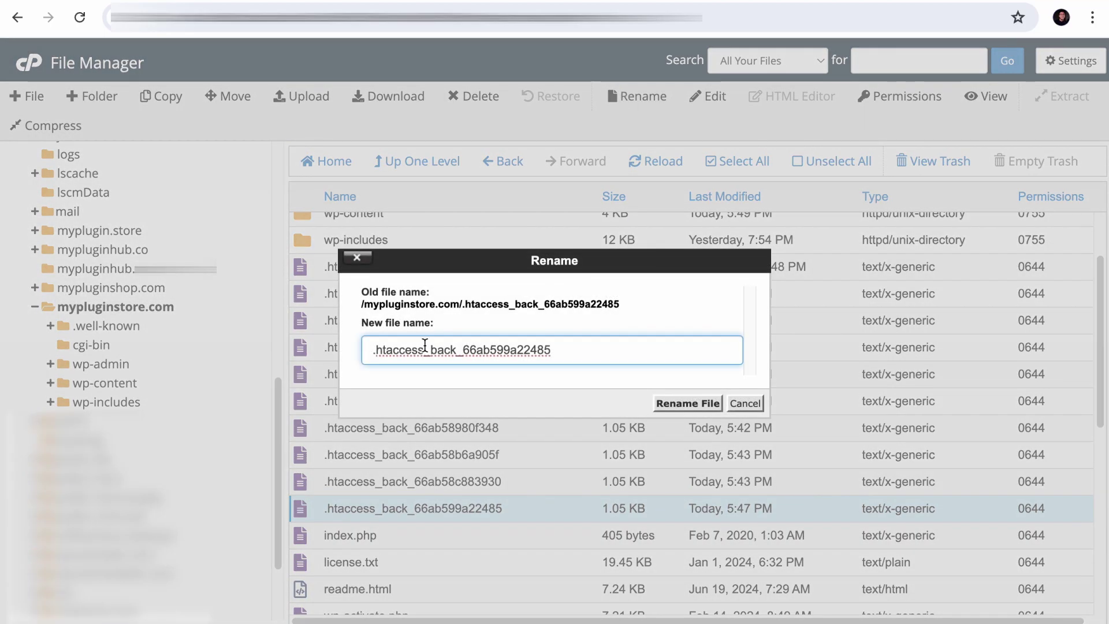
{"action": "left_click_drag", "start_coordinate": [424, 345], "coordinate": [619, 354]}
{"action": "key", "text": "BackSpace"}
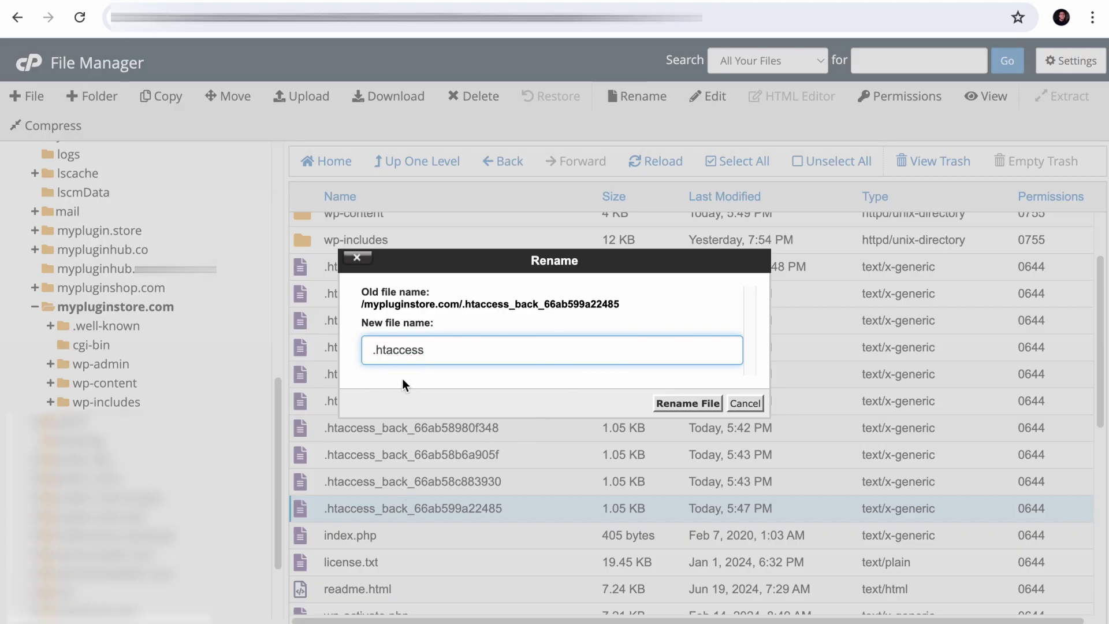
{"action": "left_click", "coordinate": [688, 406]}
{"action": "left_click", "coordinate": [767, 12]}
{"action": "type", "text": "mypluginstore.com"}
{"action": "key", "text": "Return"}
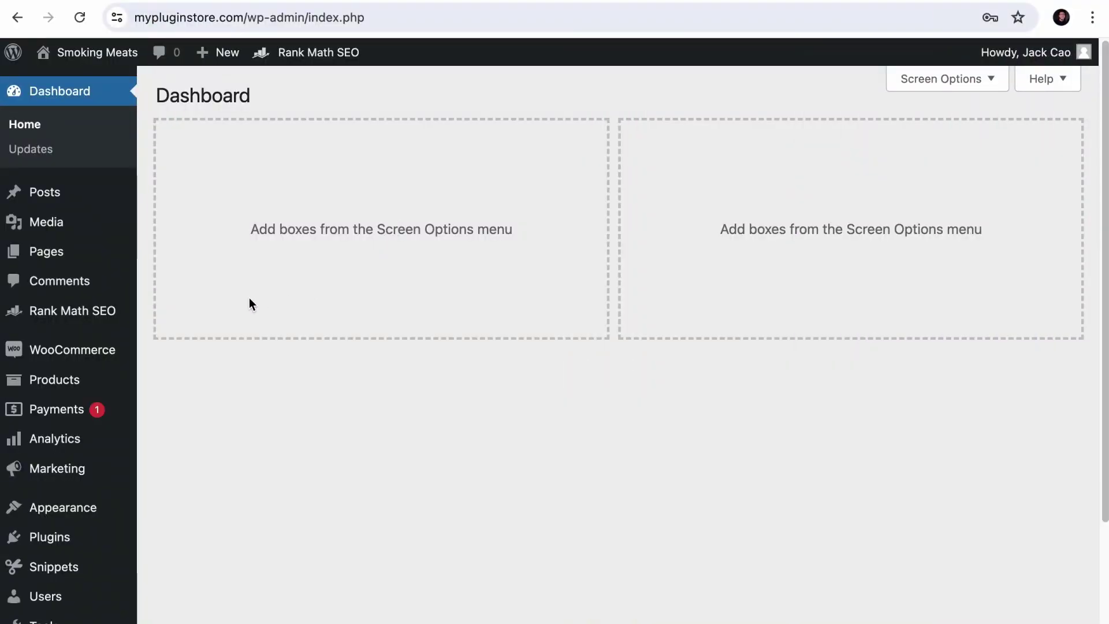
Export the Rank Math redirections to an .htaccess file from the Import & Export Export tab.
{"action": "mouse_move", "coordinate": [92, 315]}
{"action": "left_click", "coordinate": [193, 504]}
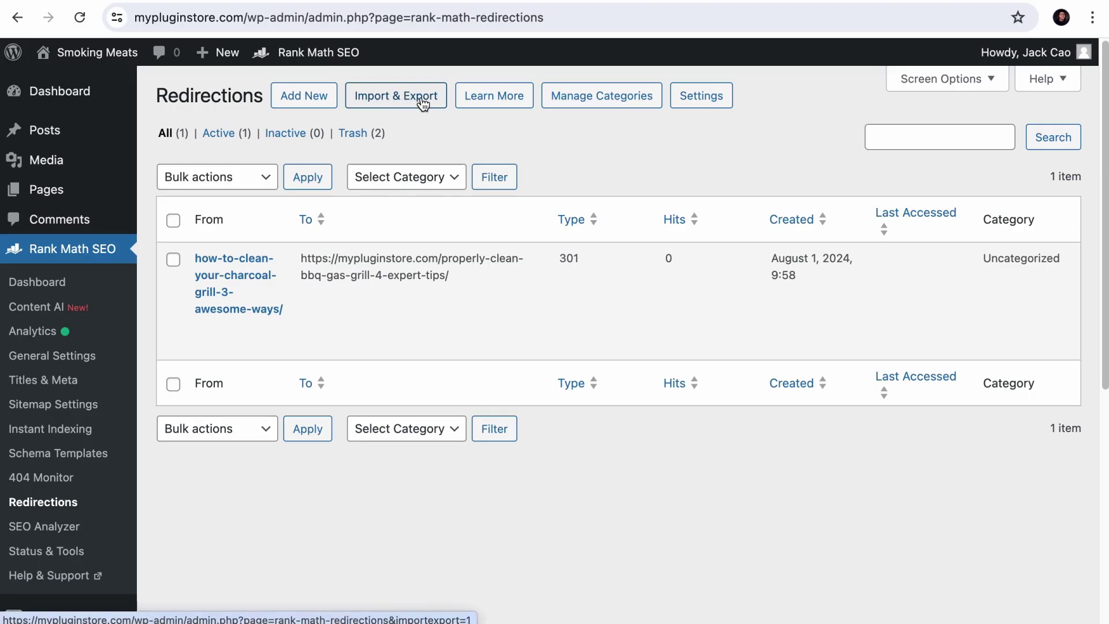
{"action": "left_click", "coordinate": [393, 106]}
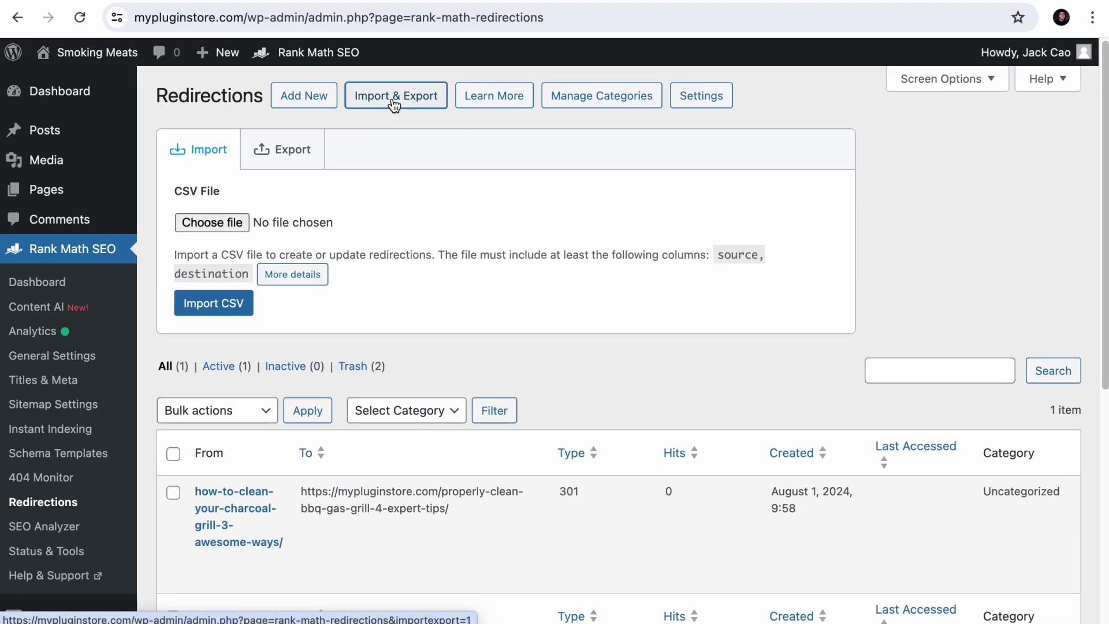
{"action": "left_click", "coordinate": [302, 168]}
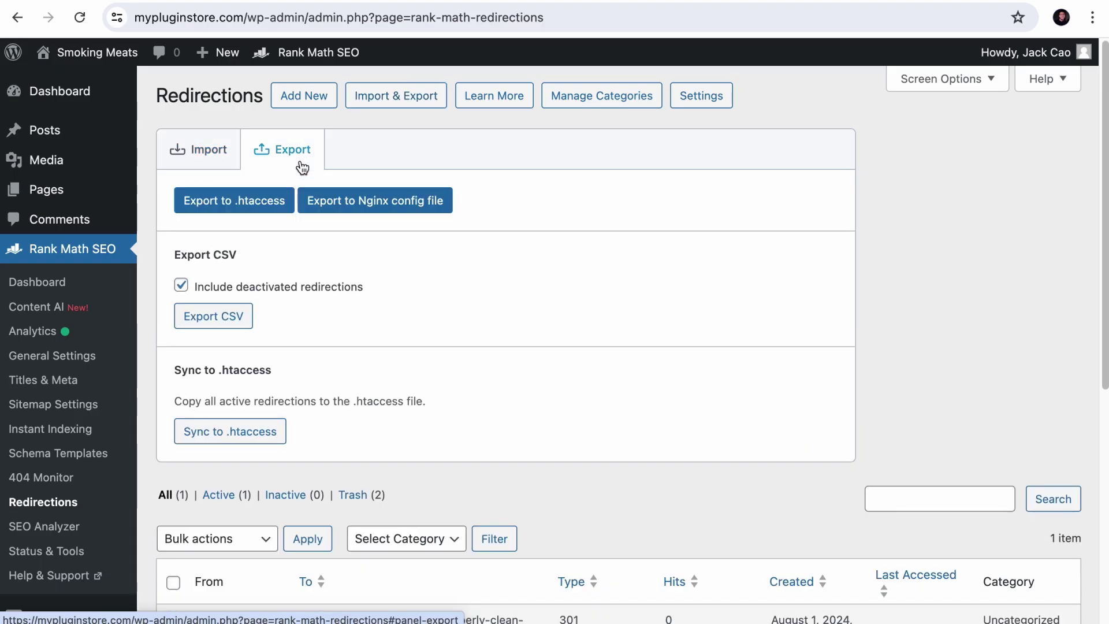
{"action": "left_click", "coordinate": [257, 210]}
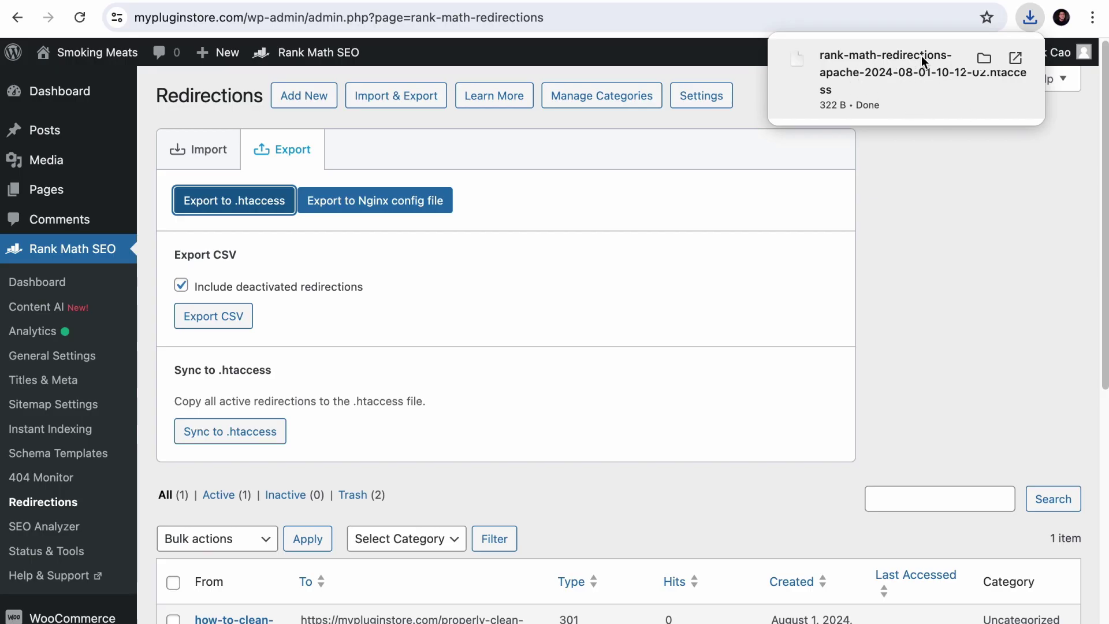
Open the downloaded .htaccess to review its 301 RewriteRule block, then close it.
{"action": "scroll", "coordinate": [572, 370], "scroll_direction": "down", "scroll_amount": 1}
{"action": "scroll", "coordinate": [570, 375], "scroll_direction": "down", "scroll_amount": 4}
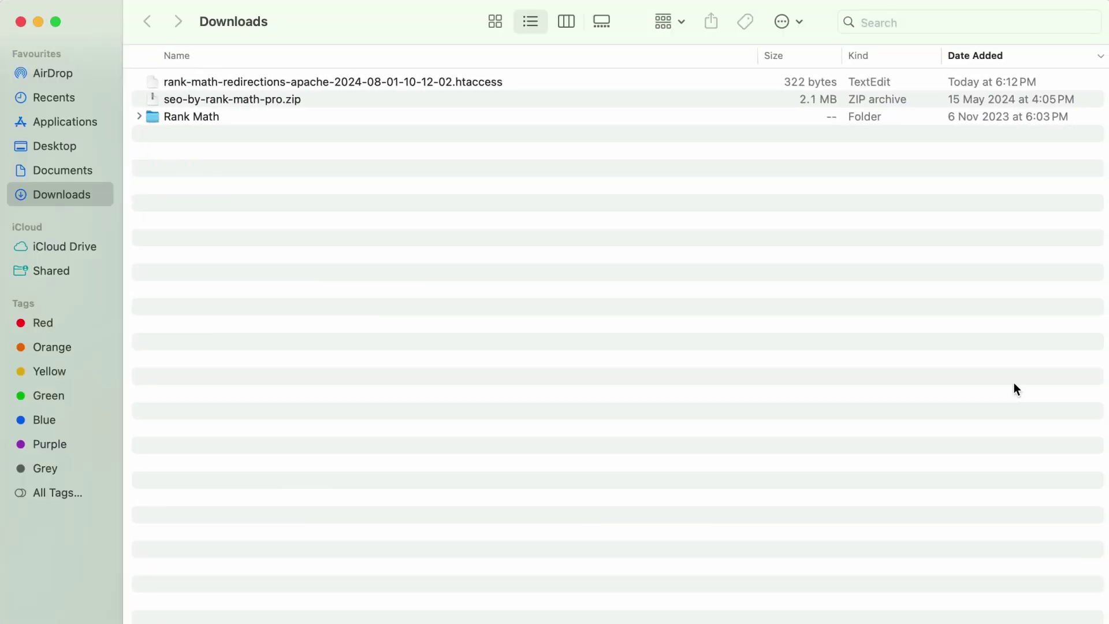
{"action": "double_click", "coordinate": [472, 85]}
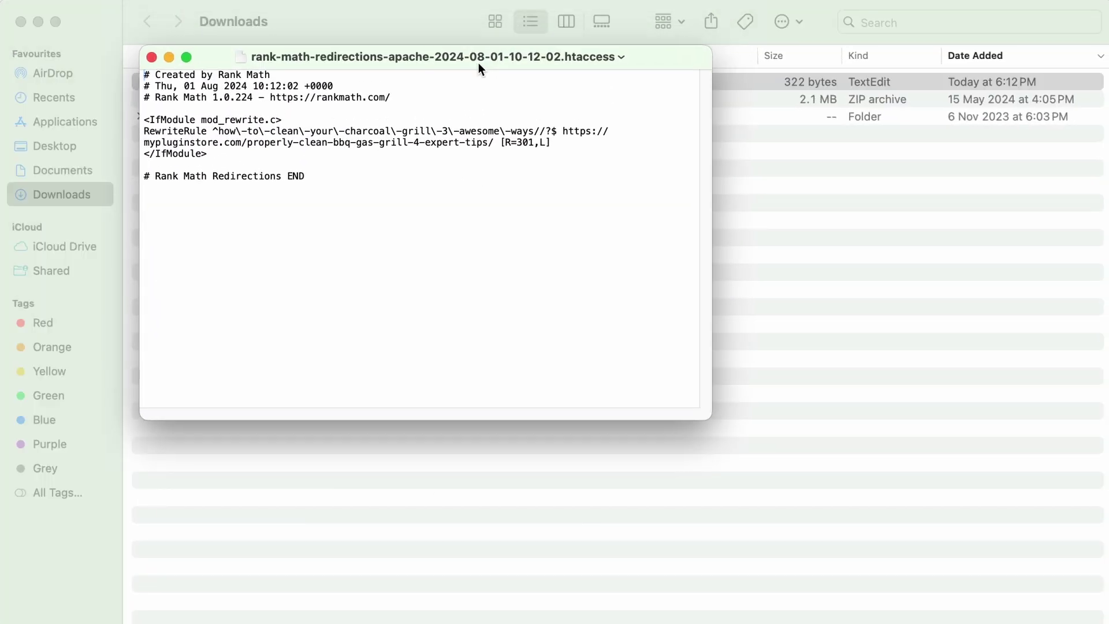
{"action": "left_click_drag", "start_coordinate": [478, 66], "coordinate": [483, 70]}
{"action": "left_click_drag", "start_coordinate": [234, 158], "coordinate": [125, 126]}
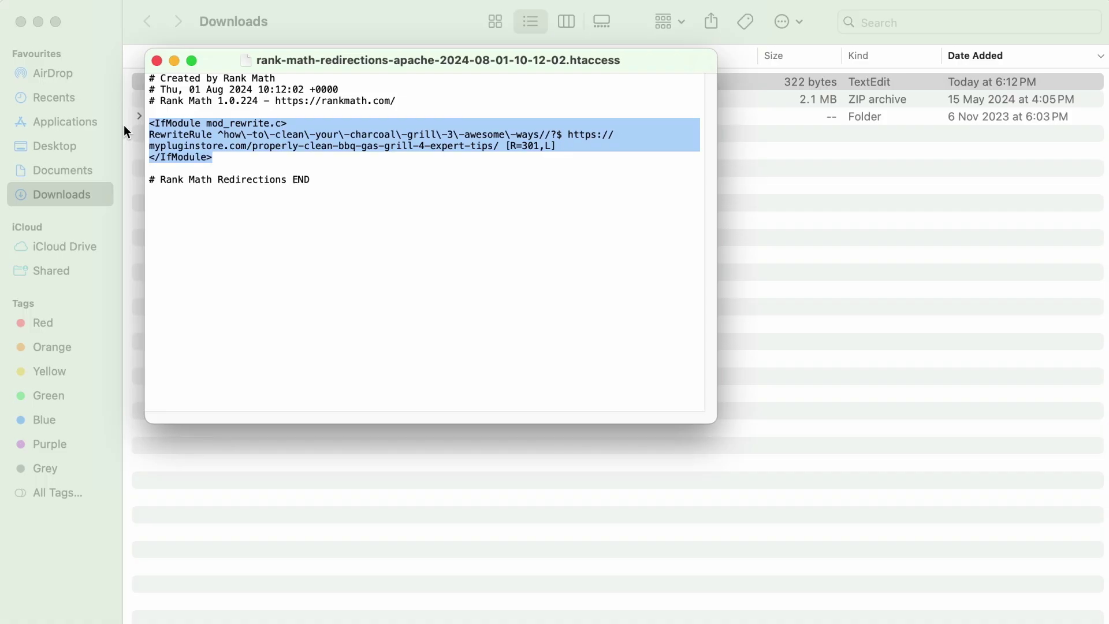
{"action": "left_click", "coordinate": [154, 60]}
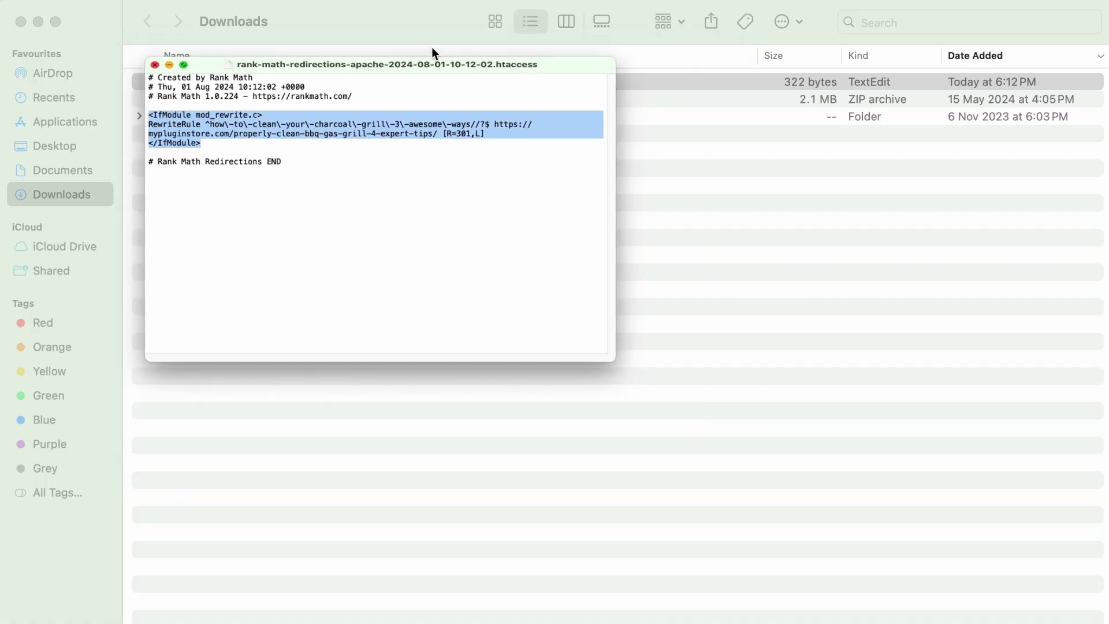
{"action": "key", "text": "super+Tab"}
Use Sync to .htaccess on the Redirections Export tab to write active redirections into .htaccess.
{"action": "scroll", "coordinate": [765, 199], "scroll_direction": "up", "scroll_amount": 5}
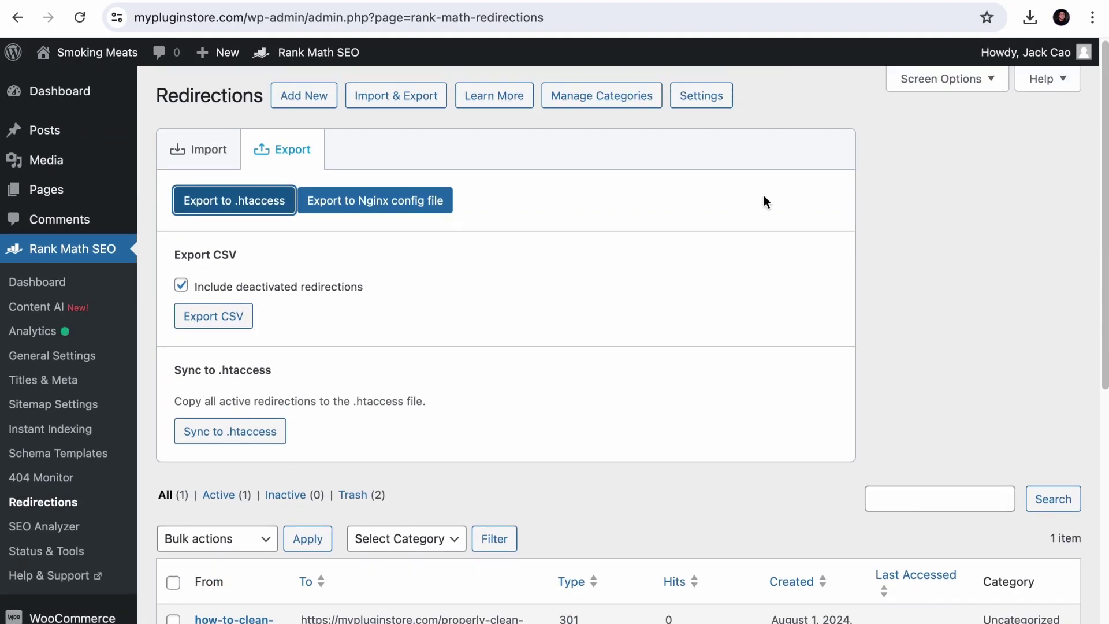
{"action": "scroll", "coordinate": [695, 379], "scroll_direction": "down", "scroll_amount": 5}
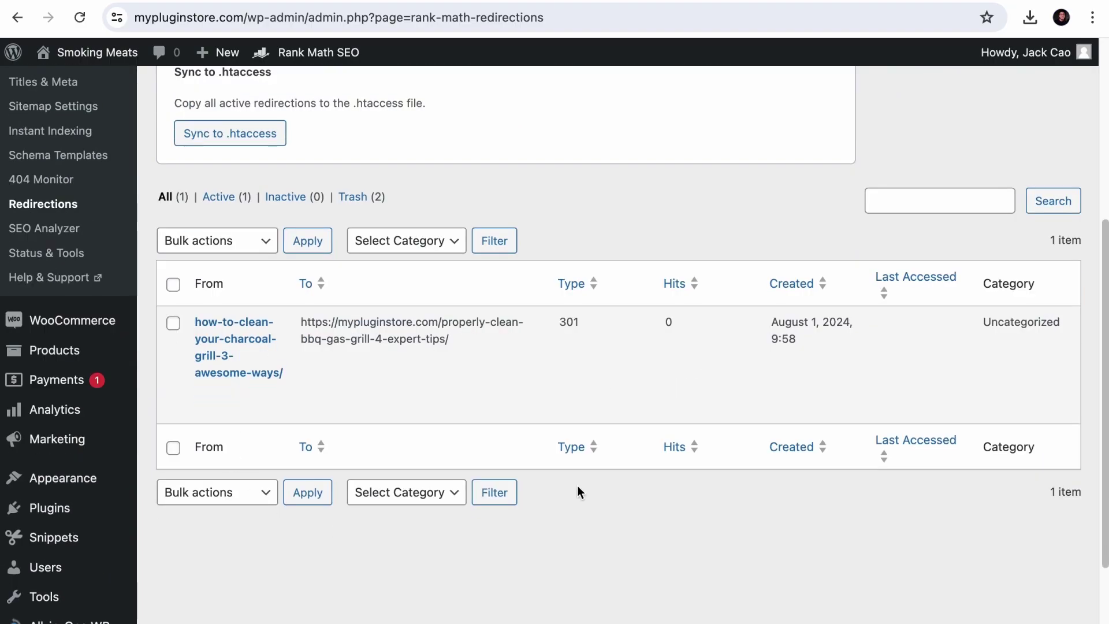
{"action": "scroll", "coordinate": [719, 470], "scroll_direction": "up", "scroll_amount": 5}
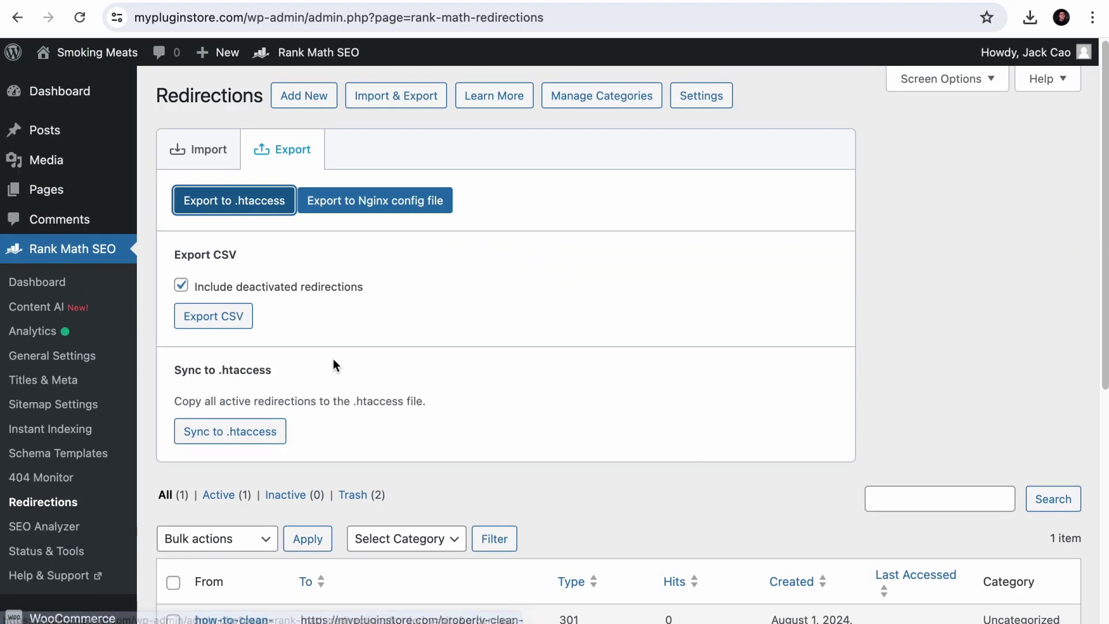
{"action": "left_click", "coordinate": [242, 439]}
Check in File Manager that the charcoal-grill 301 RewriteRule now ends .htaccess, then return to Redirections.
{"action": "left_click", "coordinate": [971, 2]}
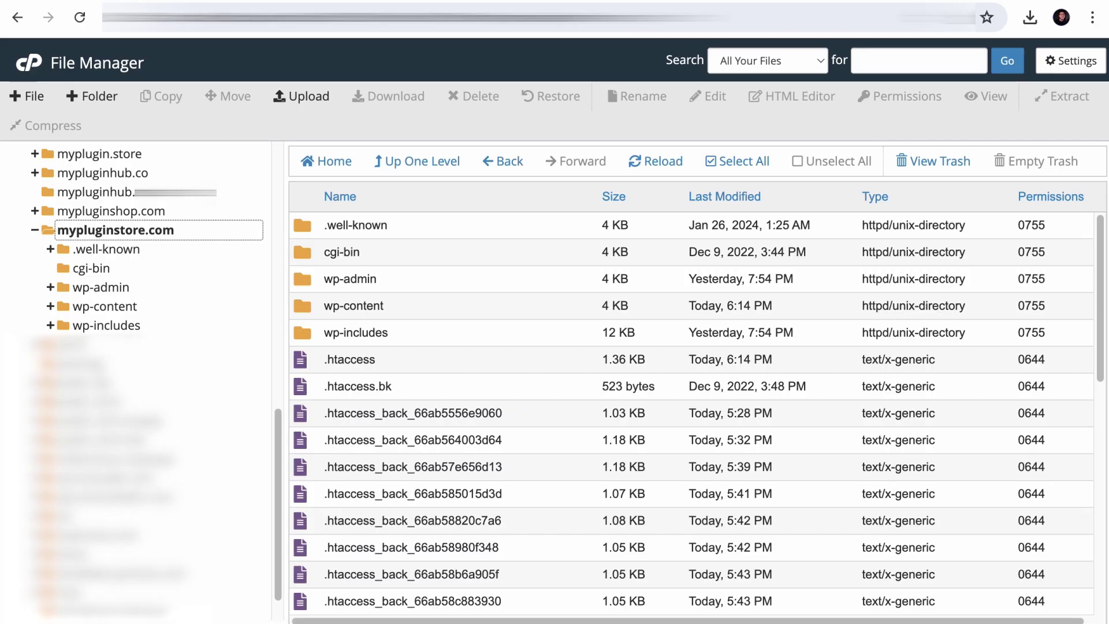
{"action": "left_click", "coordinate": [570, 359]}
{"action": "left_click", "coordinate": [708, 96]}
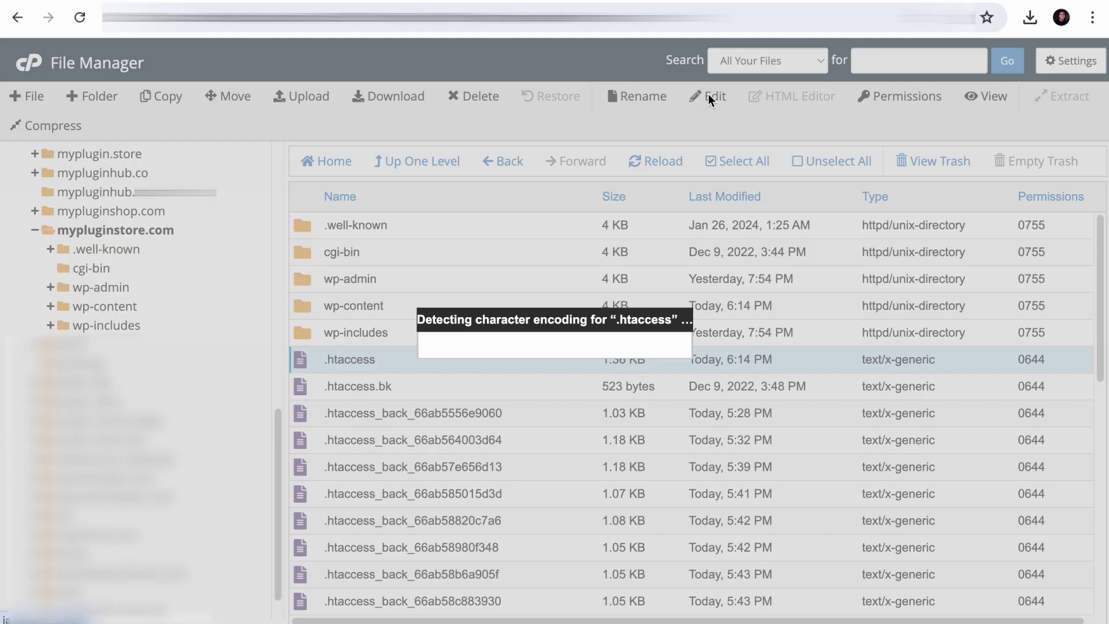
{"action": "left_click", "coordinate": [711, 467]}
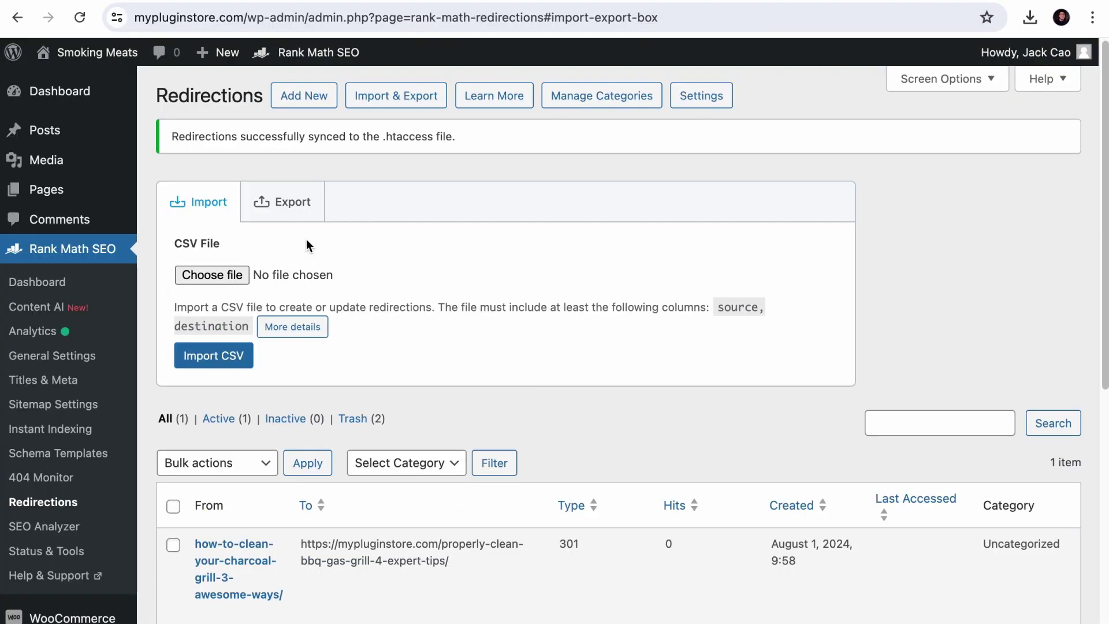
{"action": "left_click", "coordinate": [283, 199]}
{"action": "scroll", "coordinate": [447, 426], "scroll_direction": "down", "scroll_amount": 3}
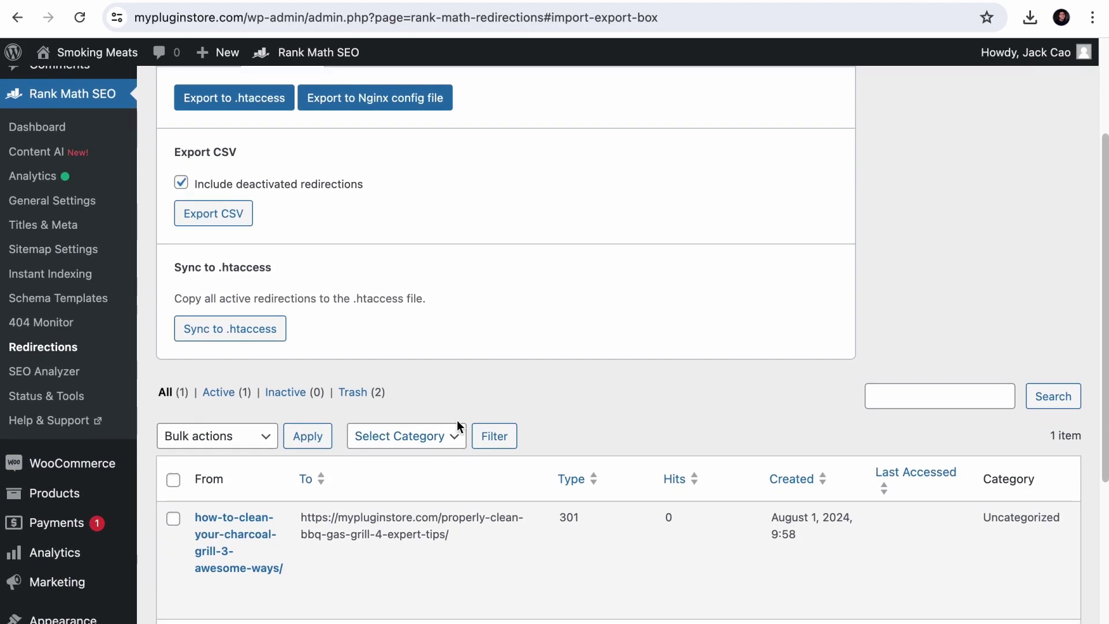